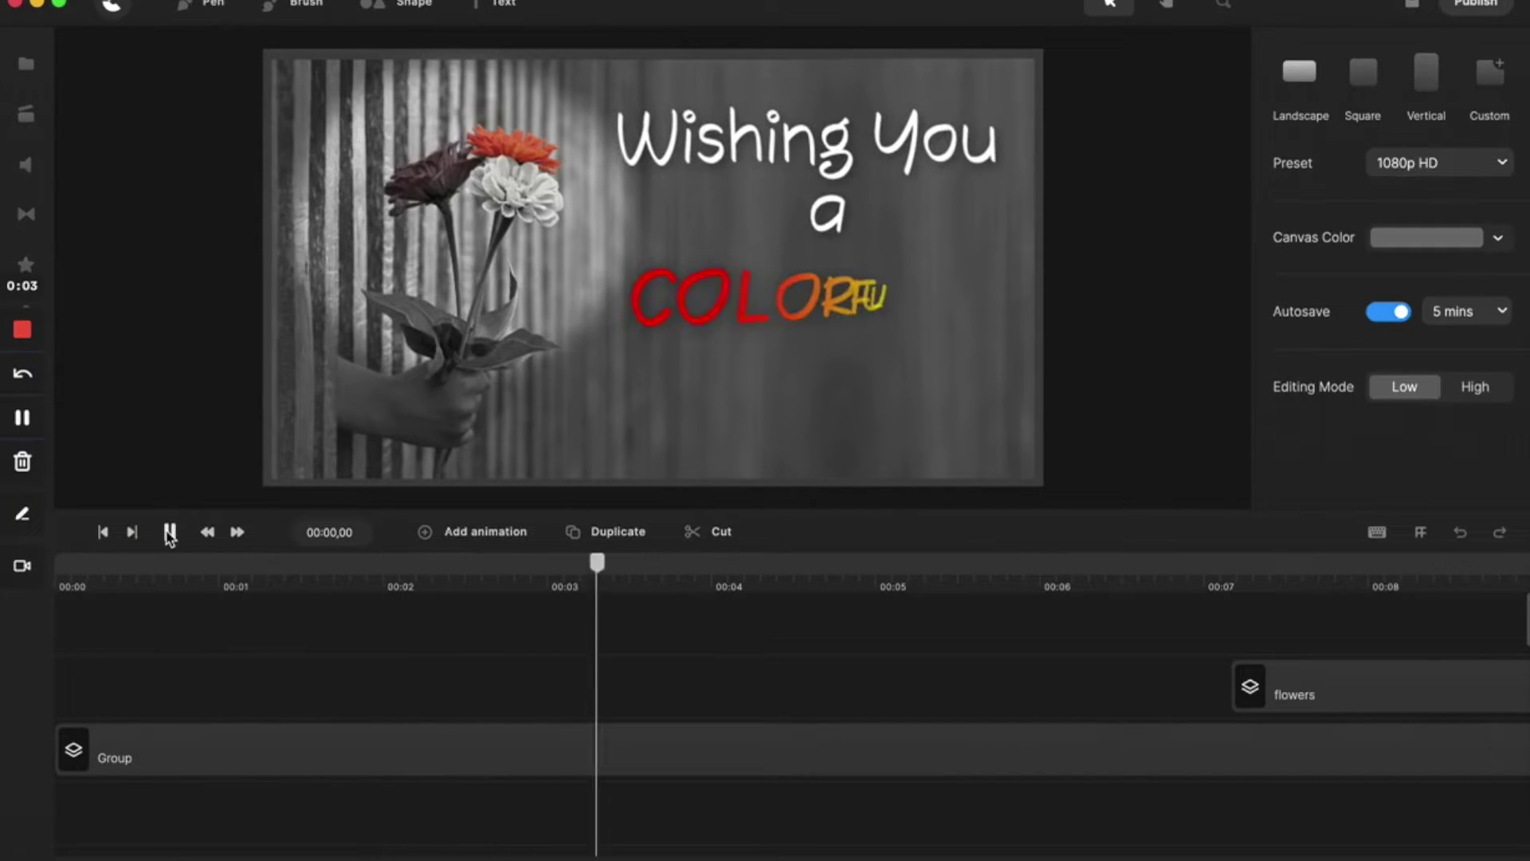
# - Pause the preview, push the Group clip to about 00:07 and move the flowers clip to 0:00
pyautogui.click(169, 531)
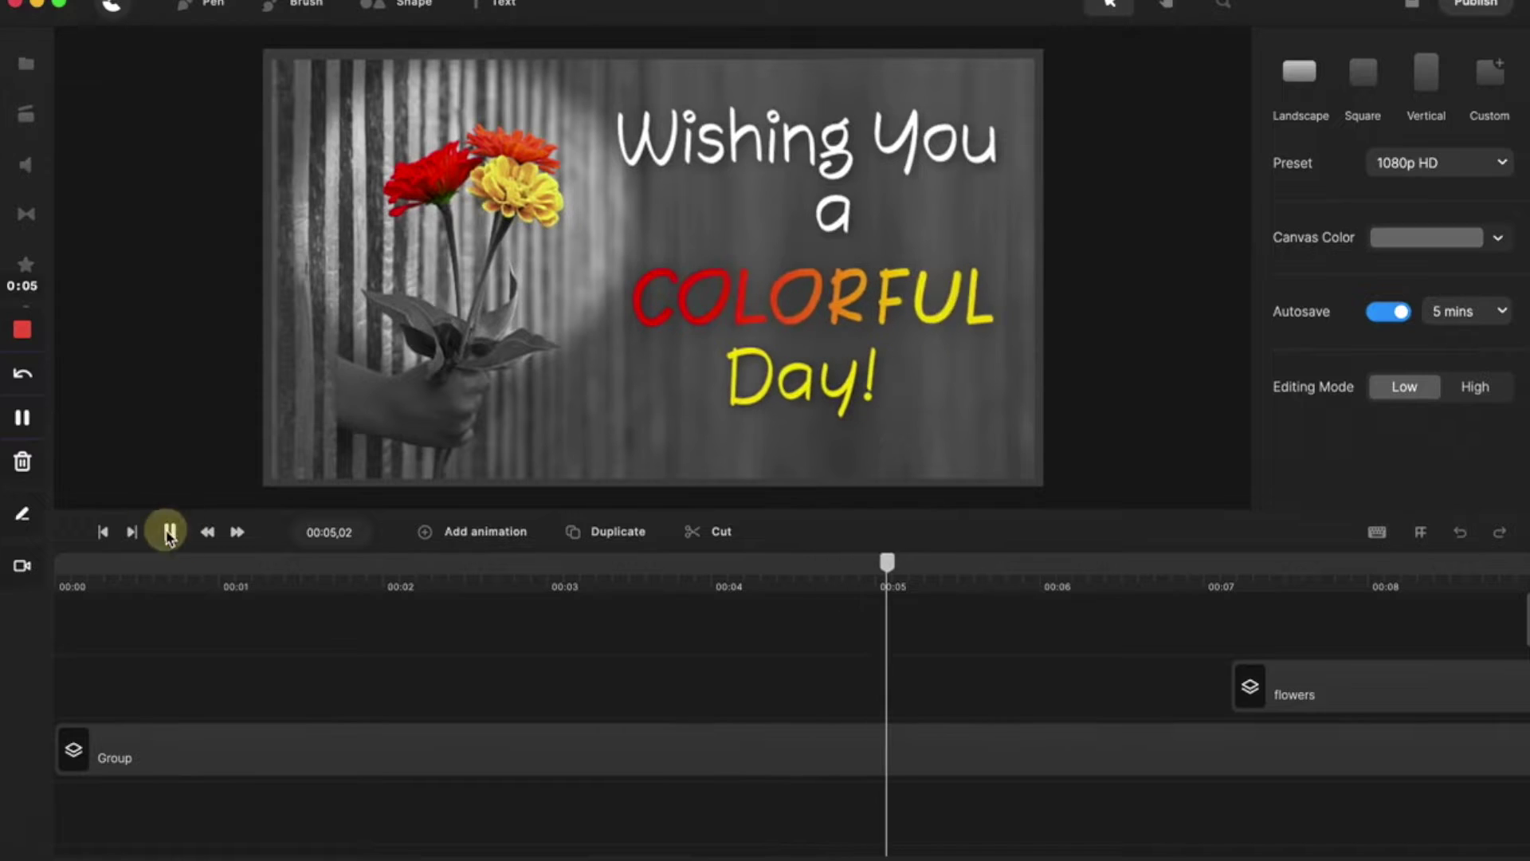
pyautogui.click(131, 758)
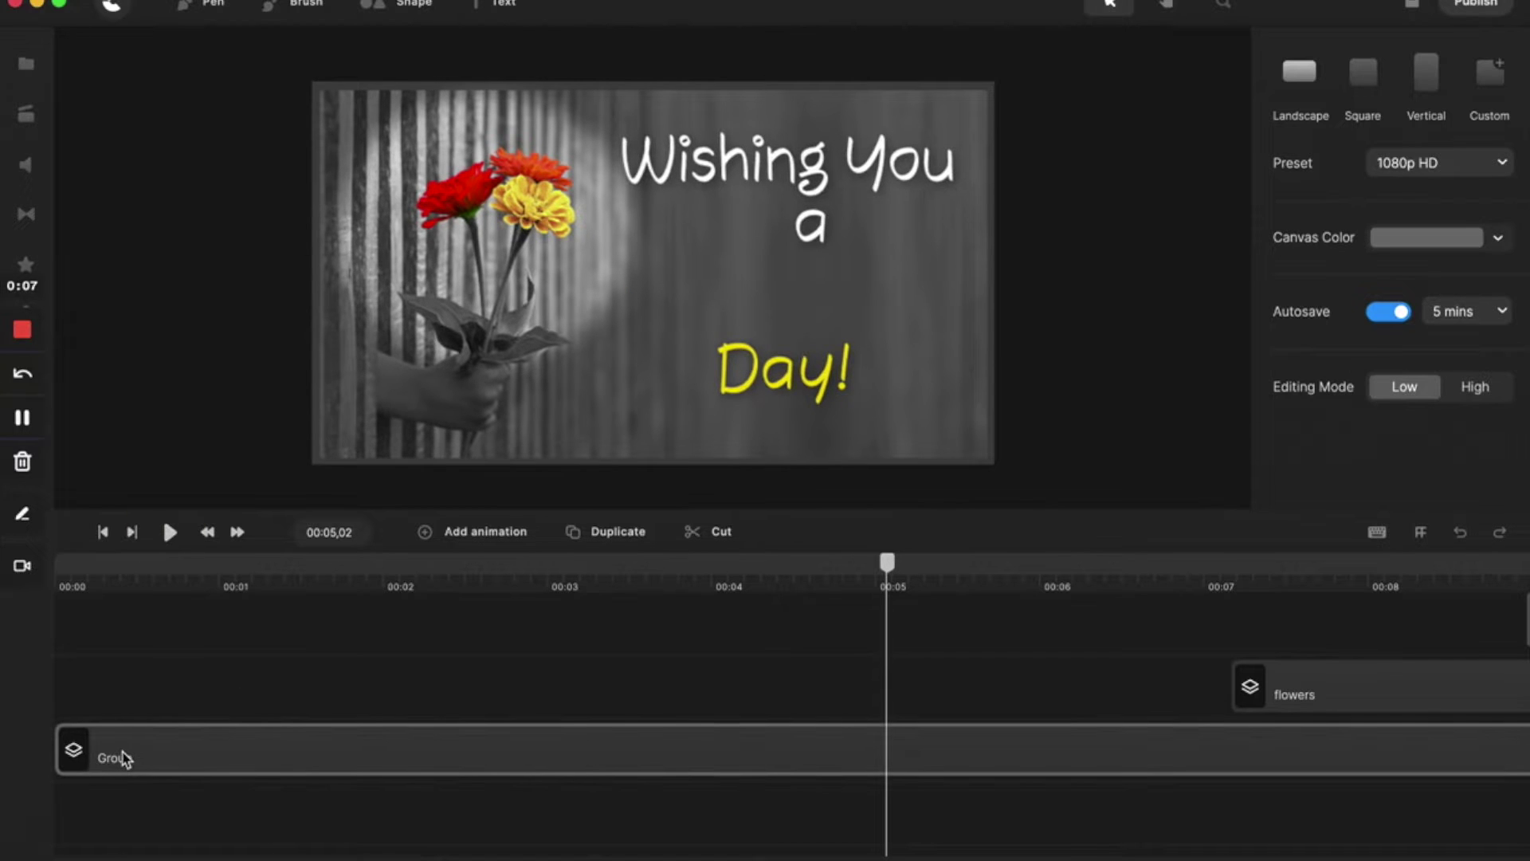
pyautogui.moveTo(125, 758); pyautogui.dragTo(1432, 752)
pyautogui.moveTo(1431, 695); pyautogui.dragTo(133, 698)
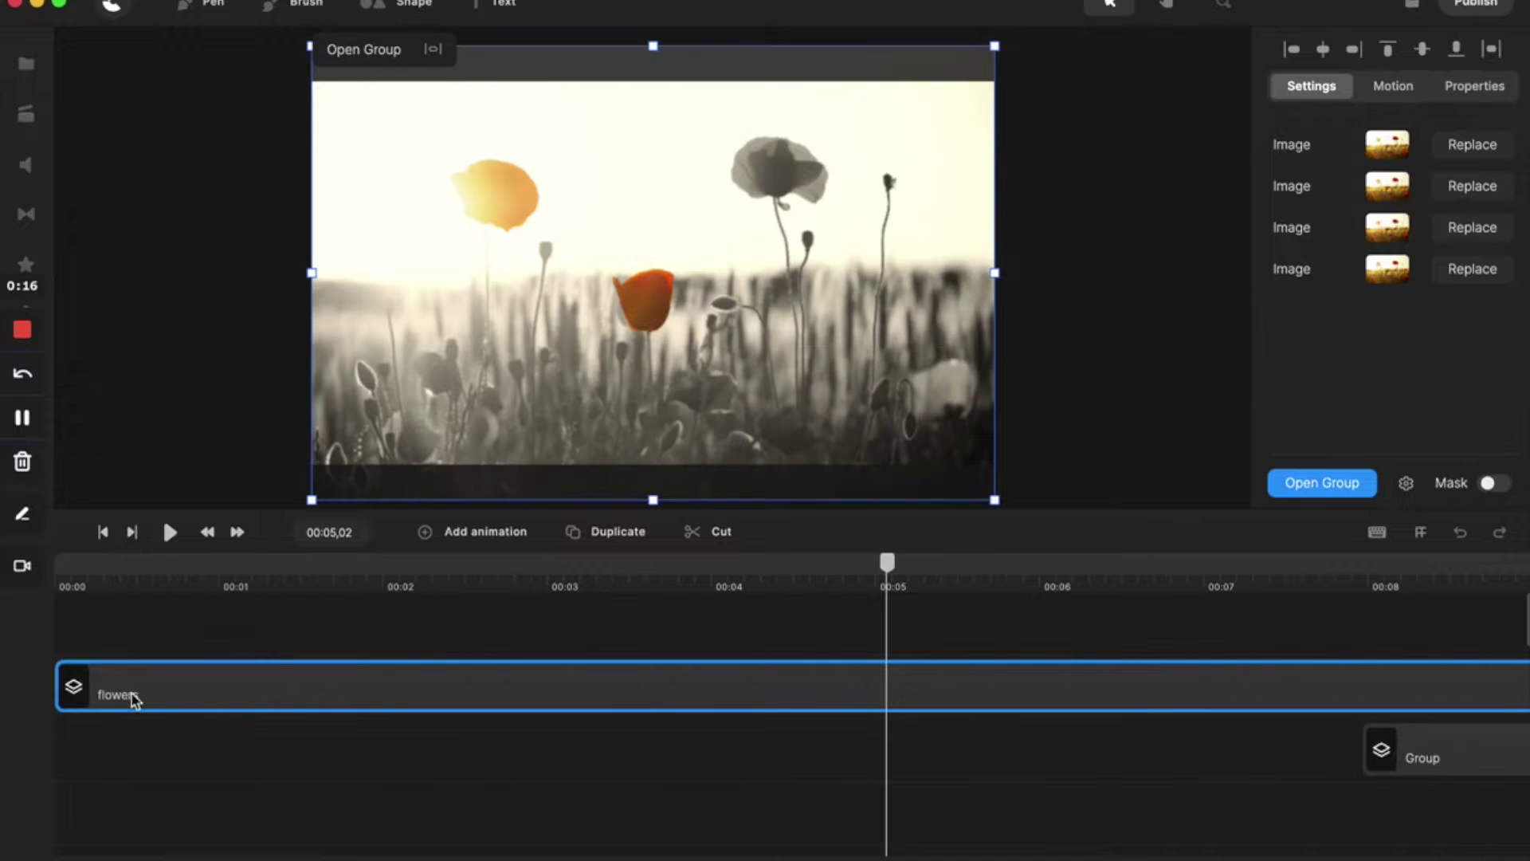
pyautogui.click(103, 532)
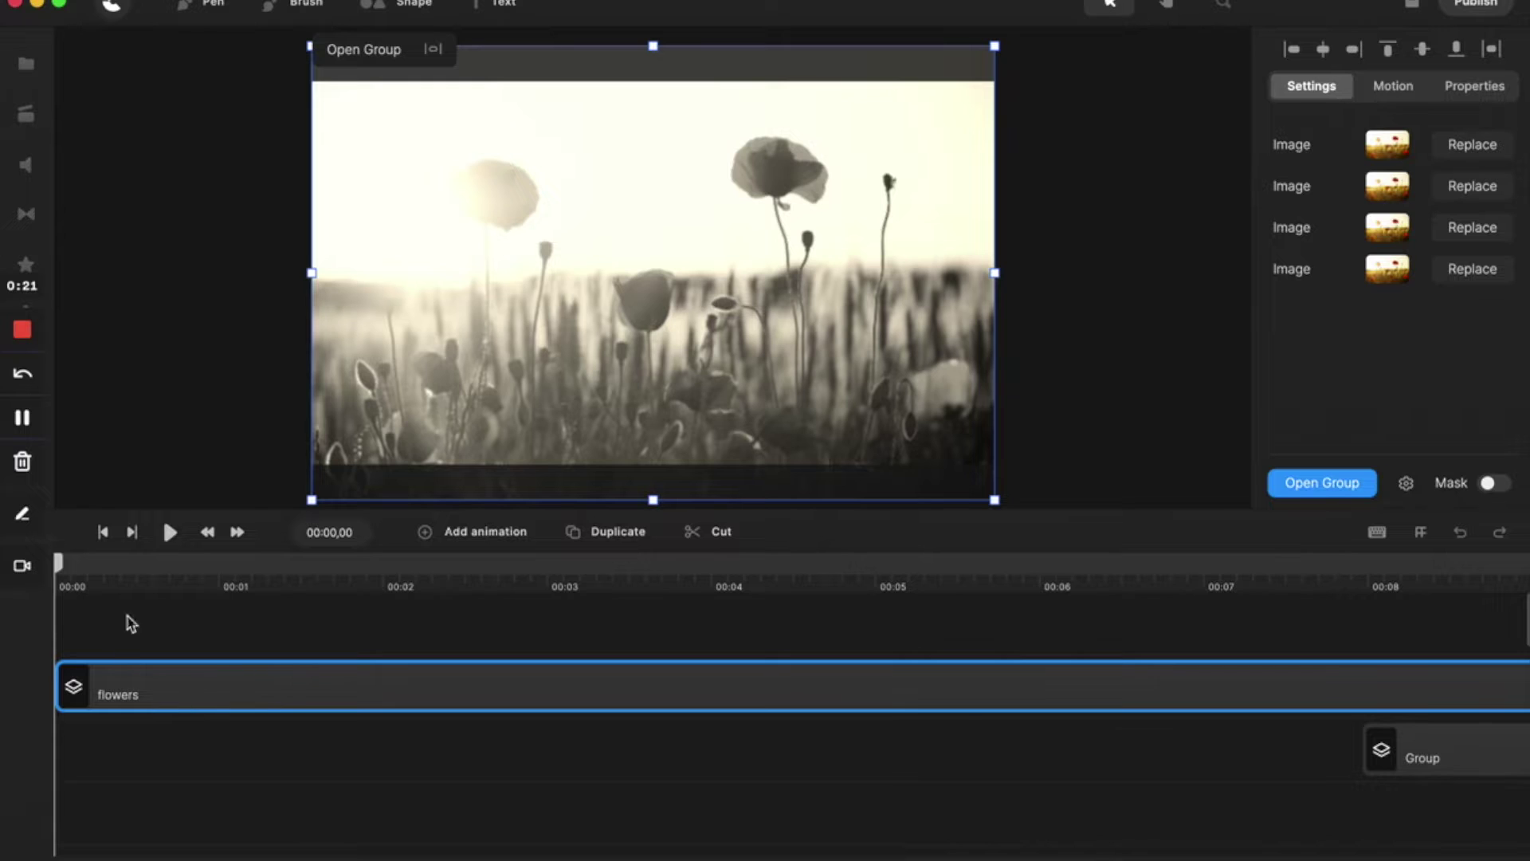
# - Ungroup the flowers clip into its separate image clips
pyautogui.rightClick(227, 692)
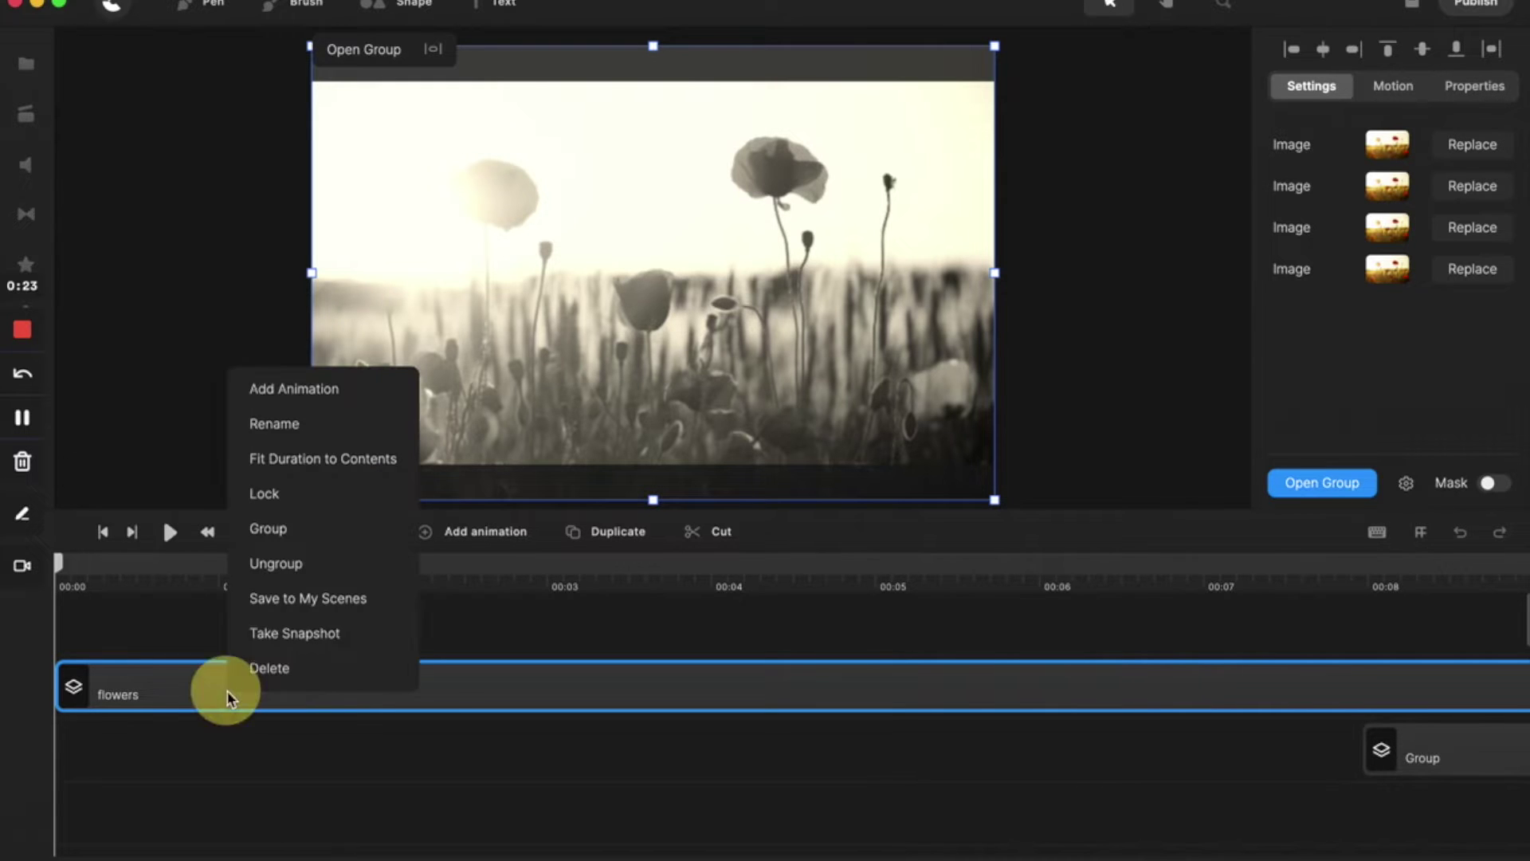
pyautogui.click(268, 573)
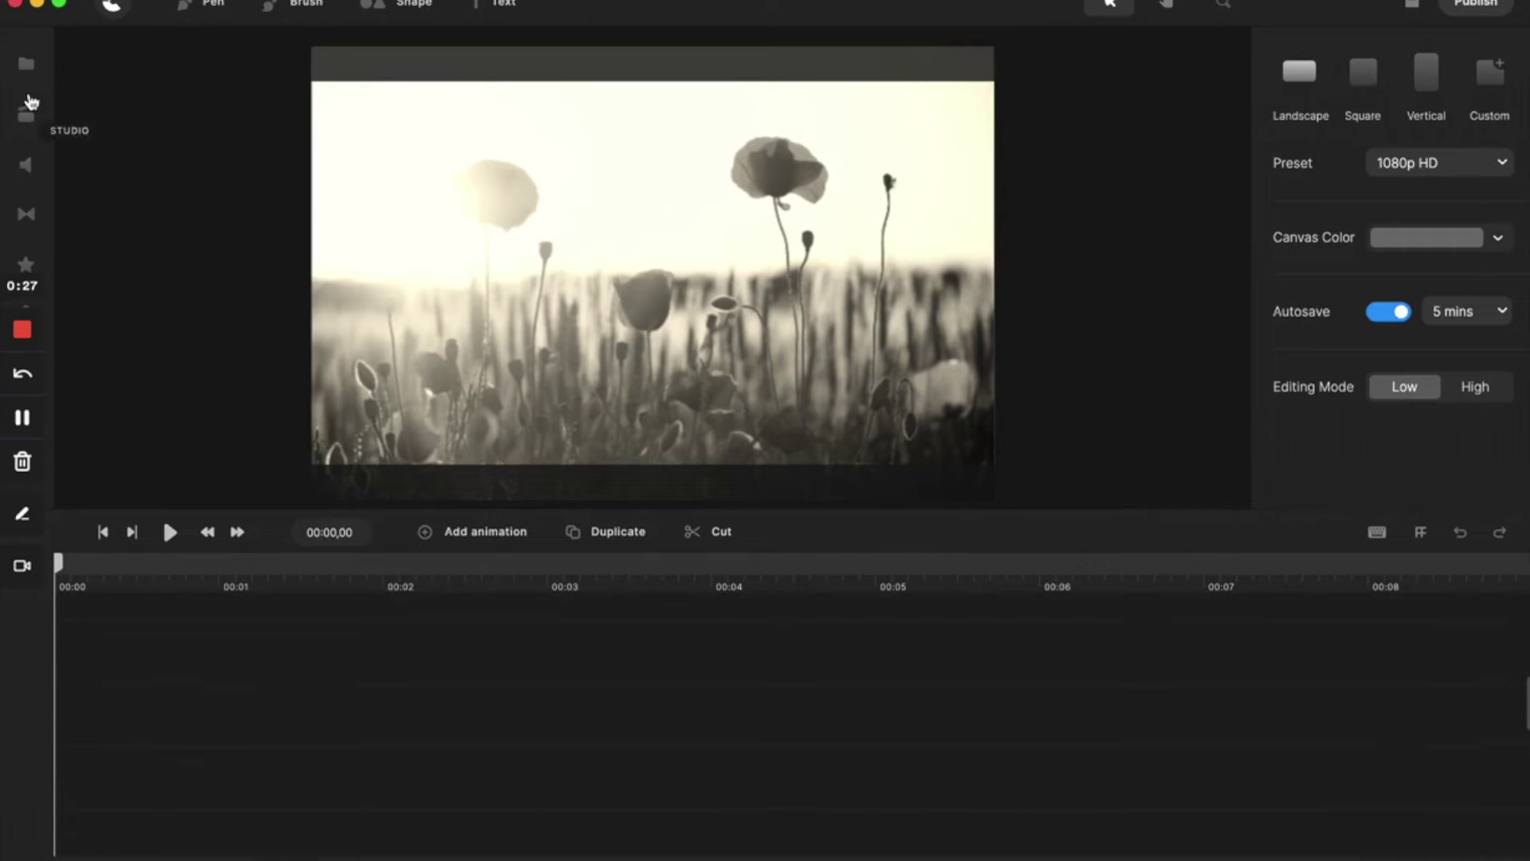
# - Search the stock media library for 'flowers'
pyautogui.click(25, 63)
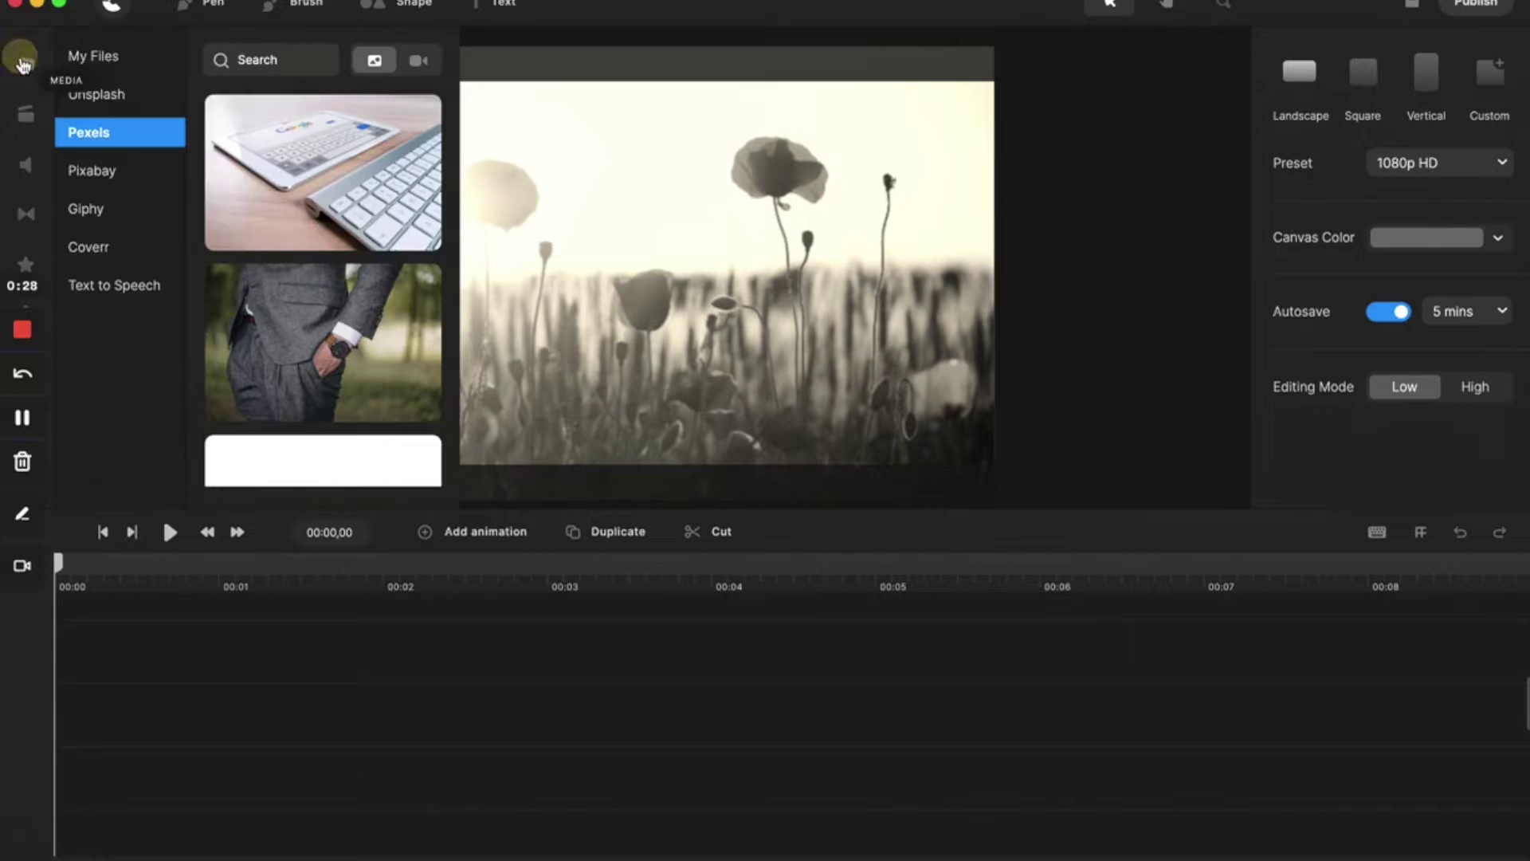
pyautogui.click(276, 61)
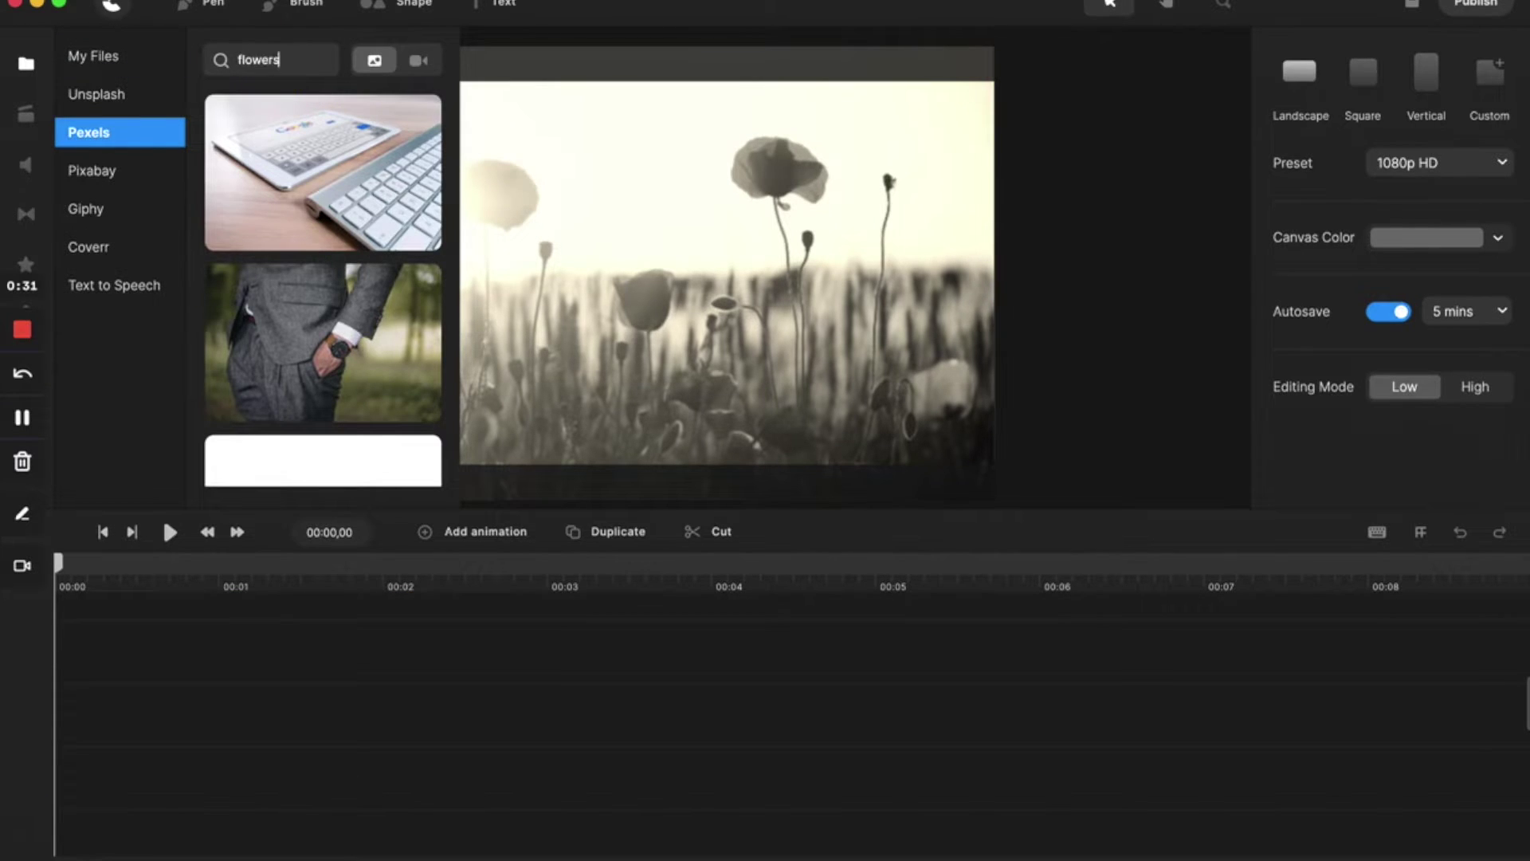
pyautogui.write('flowers')
pyautogui.press('Return')
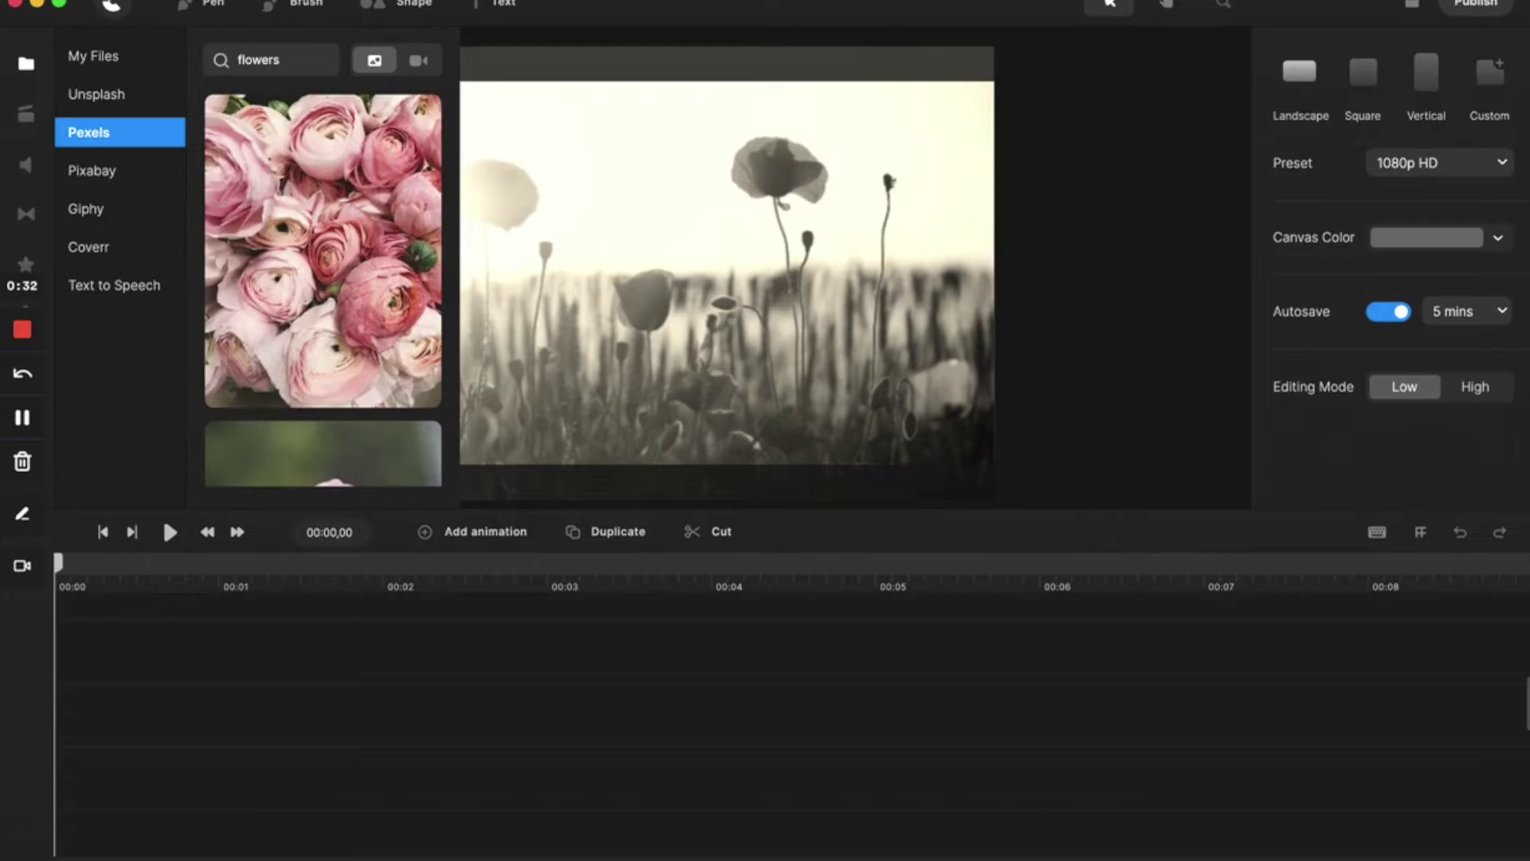
# - Drag the poppy-field image from Project Media onto the canvas
pyautogui.click(27, 67)
pyautogui.click(27, 67)
pyautogui.click(26, 67)
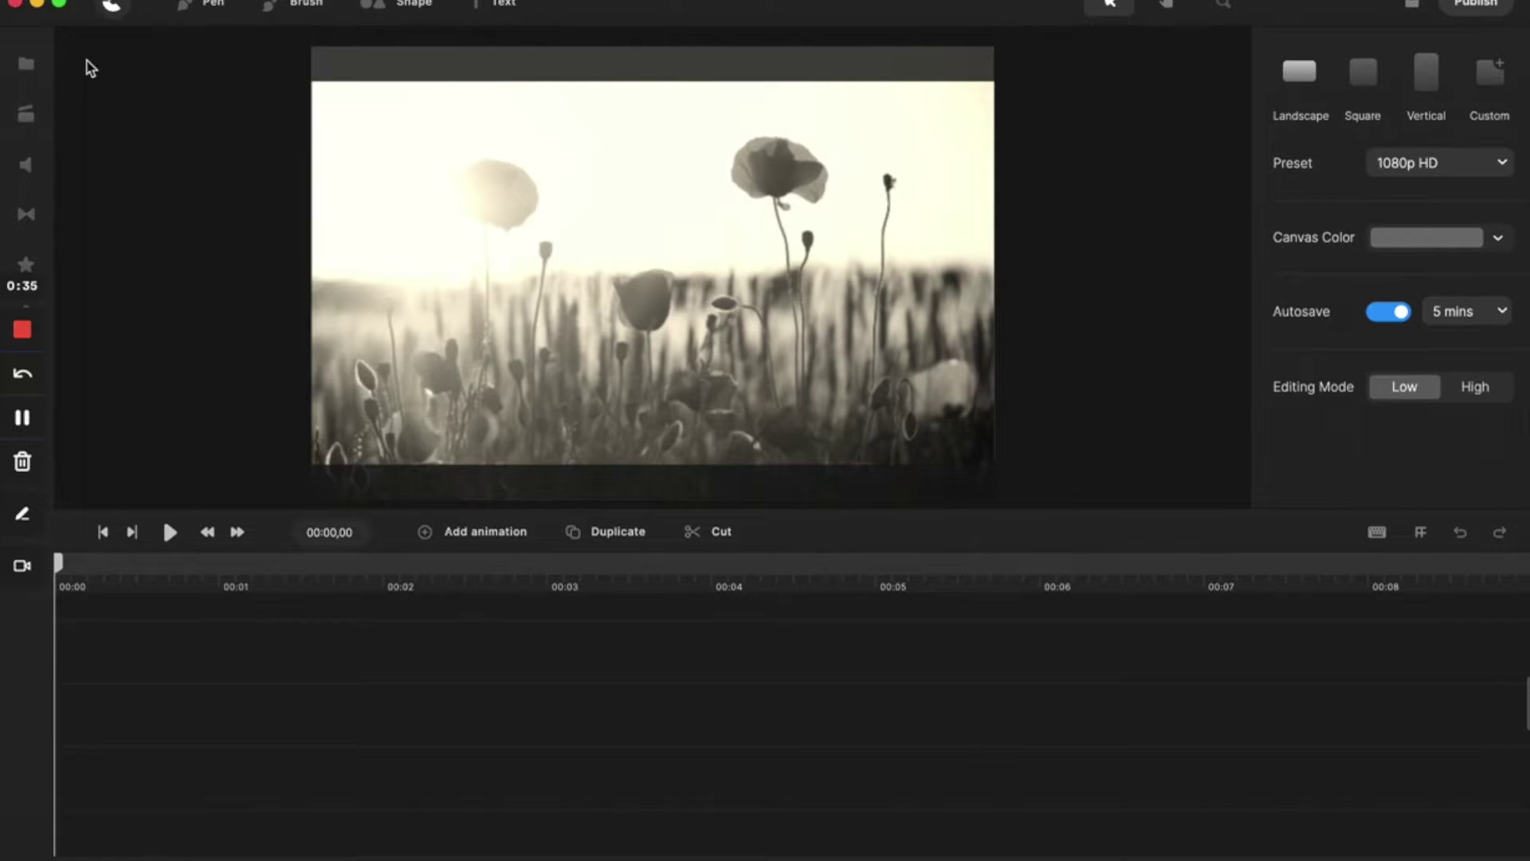
pyautogui.click(26, 67)
pyautogui.click(87, 55)
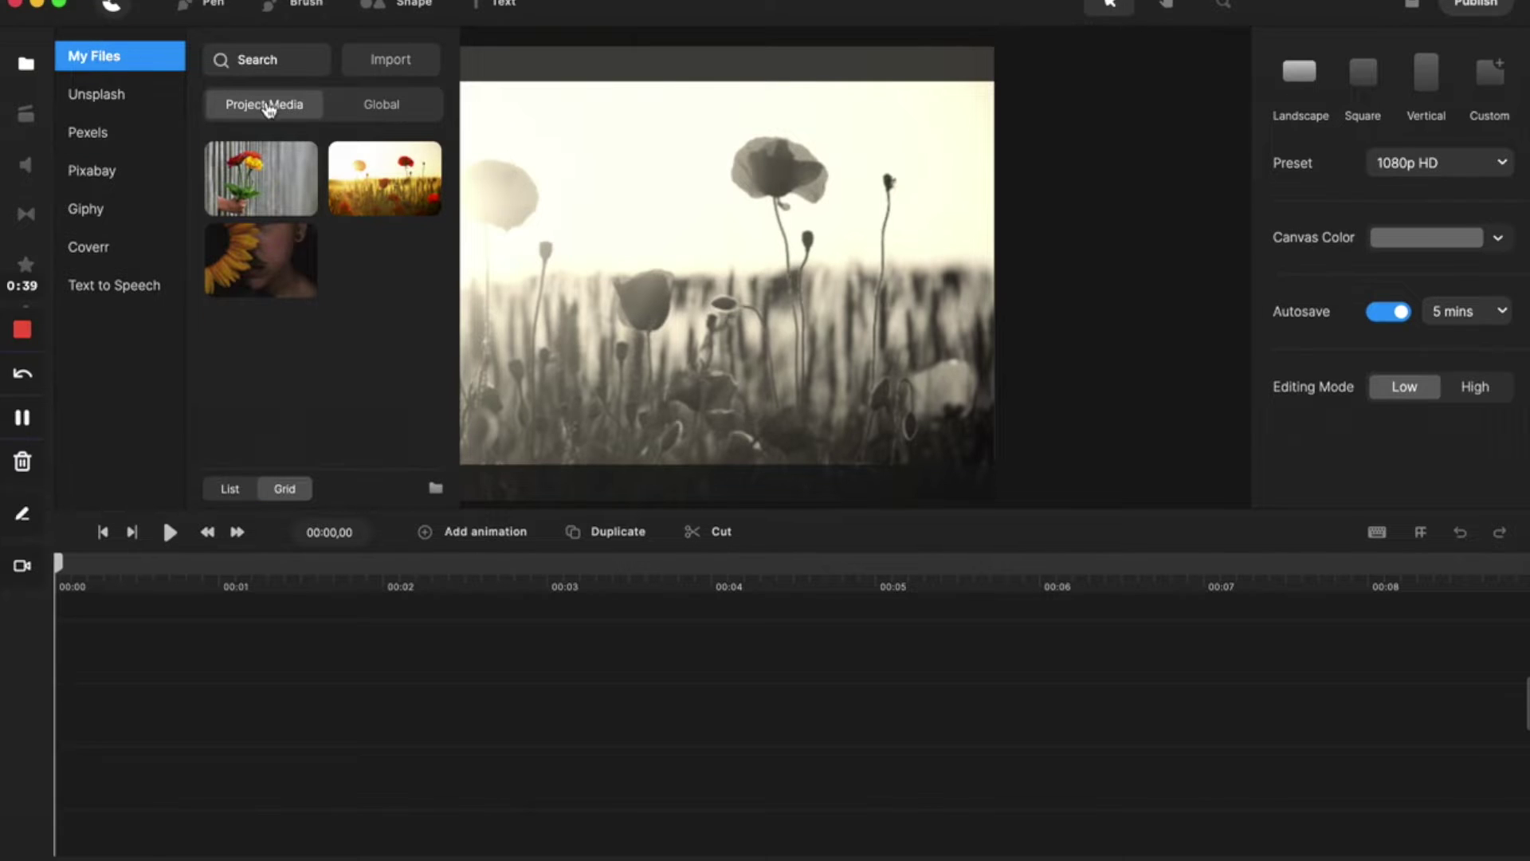
pyautogui.moveTo(418, 163); pyautogui.dragTo(655, 249)
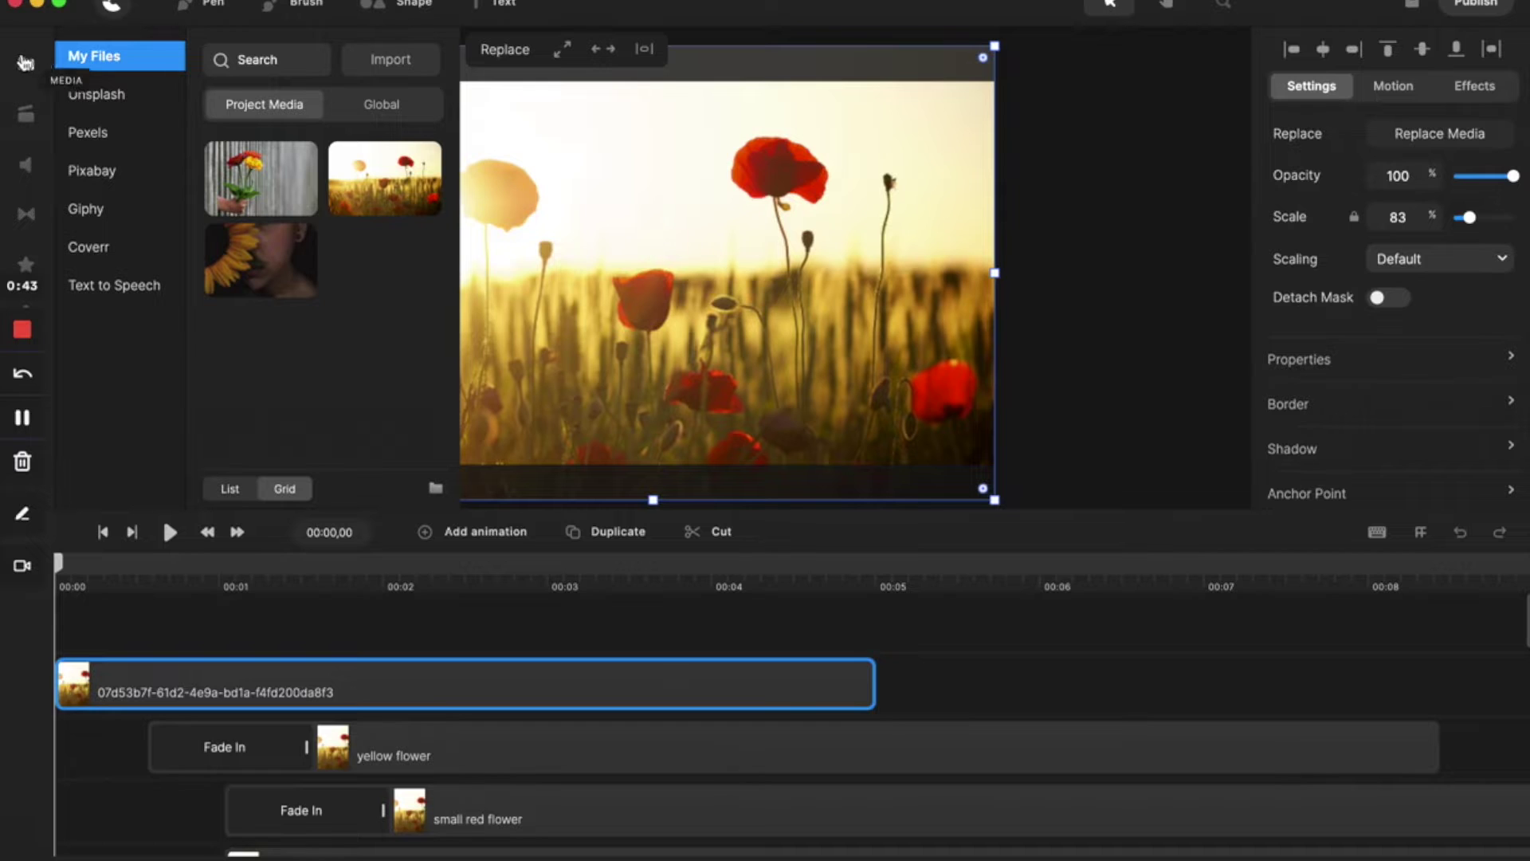
pyautogui.click(26, 62)
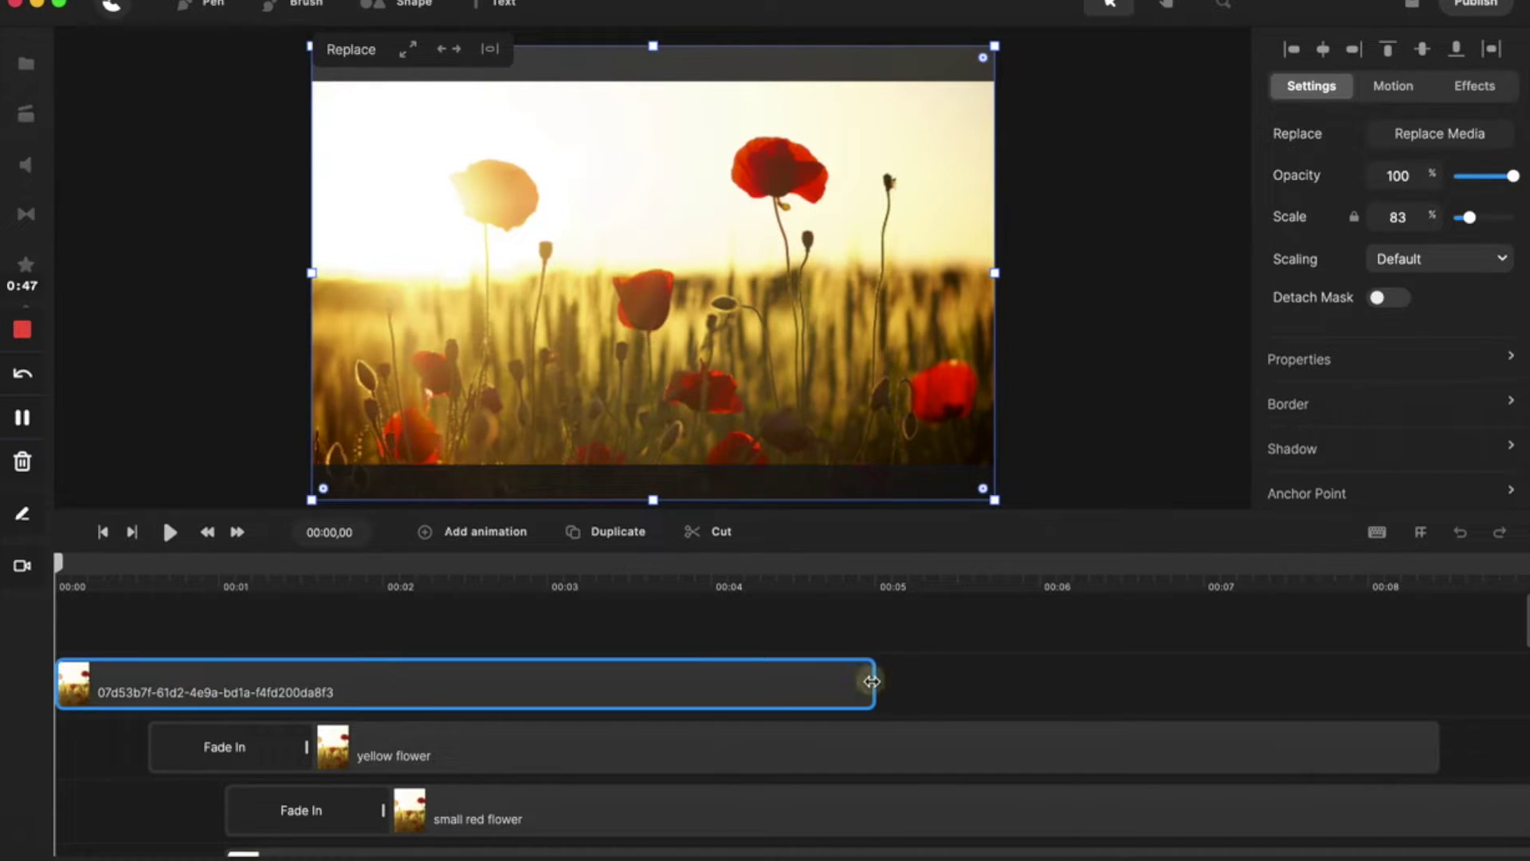
# - Extend the poppy-field clip to about 00:08, move it to the top track, and duplicate it
pyautogui.moveTo(872, 682); pyautogui.dragTo(1379, 679)
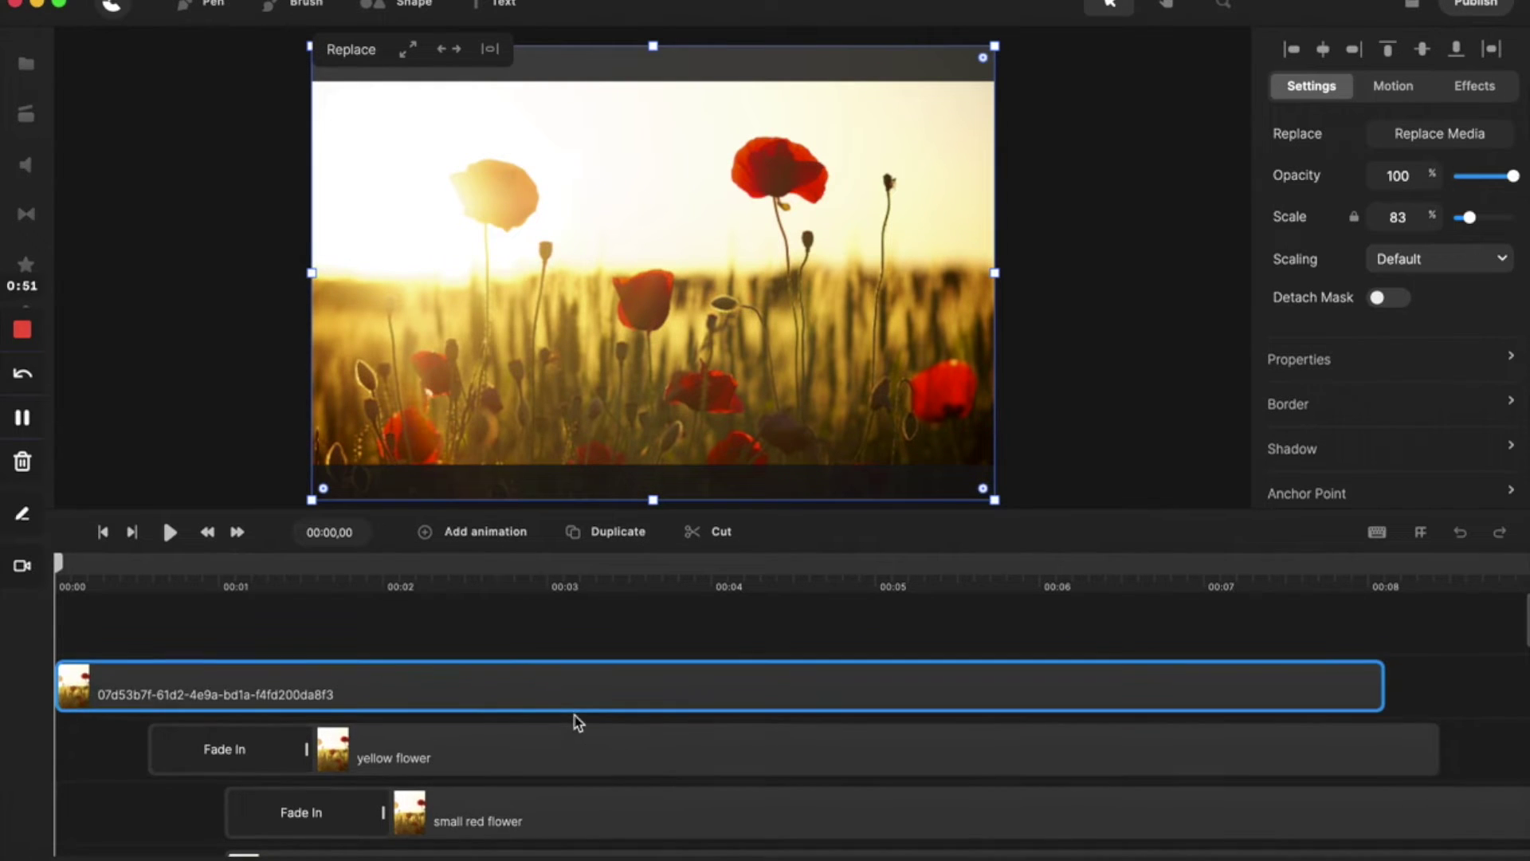
pyautogui.moveTo(521, 687); pyautogui.dragTo(518, 603)
pyautogui.moveTo(505, 679); pyautogui.dragTo(503, 596)
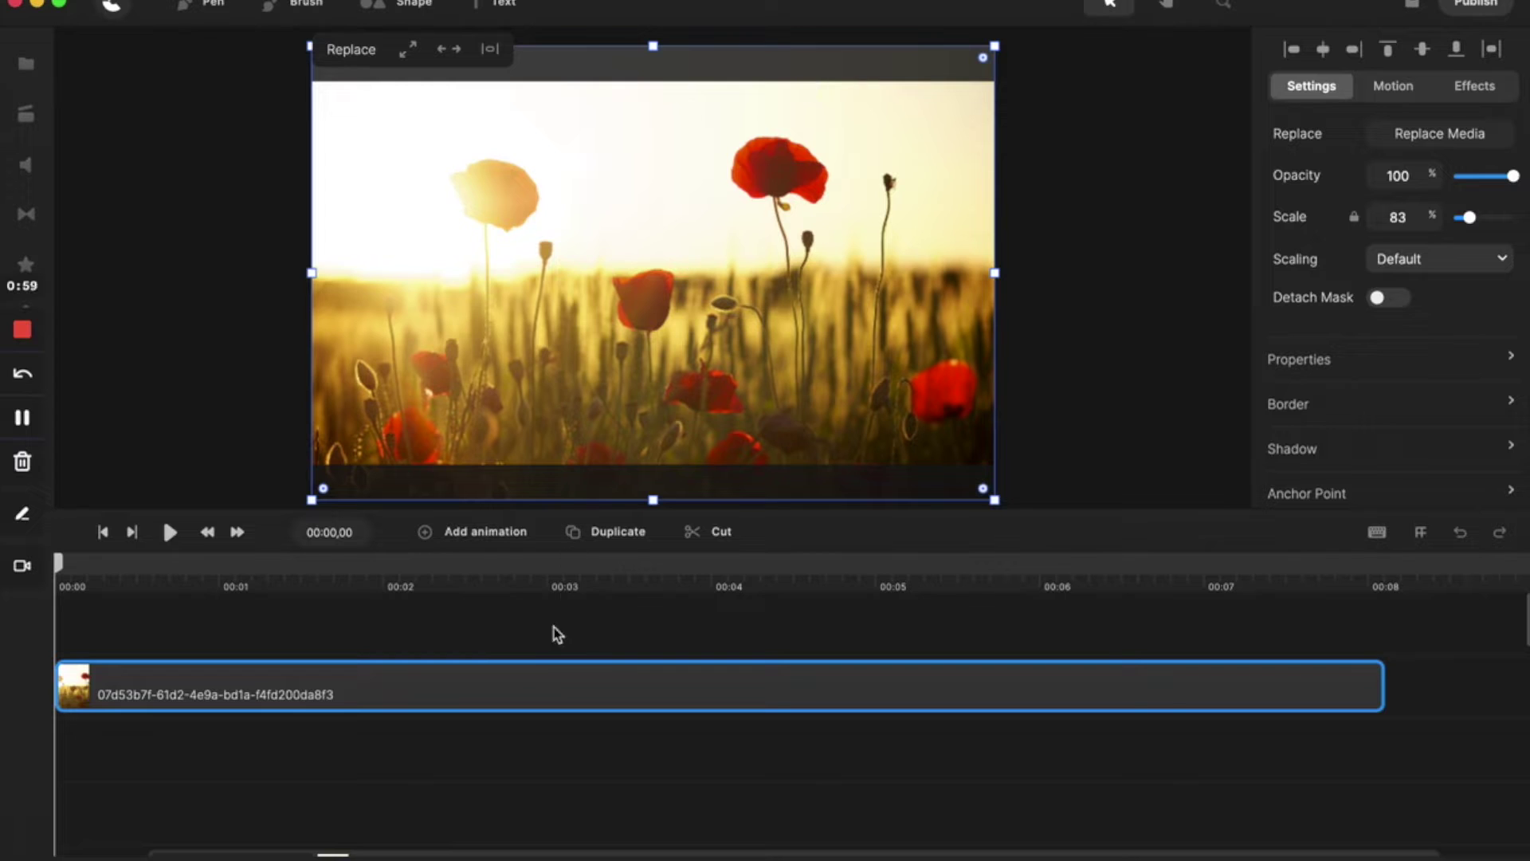
pyautogui.press('super+d')
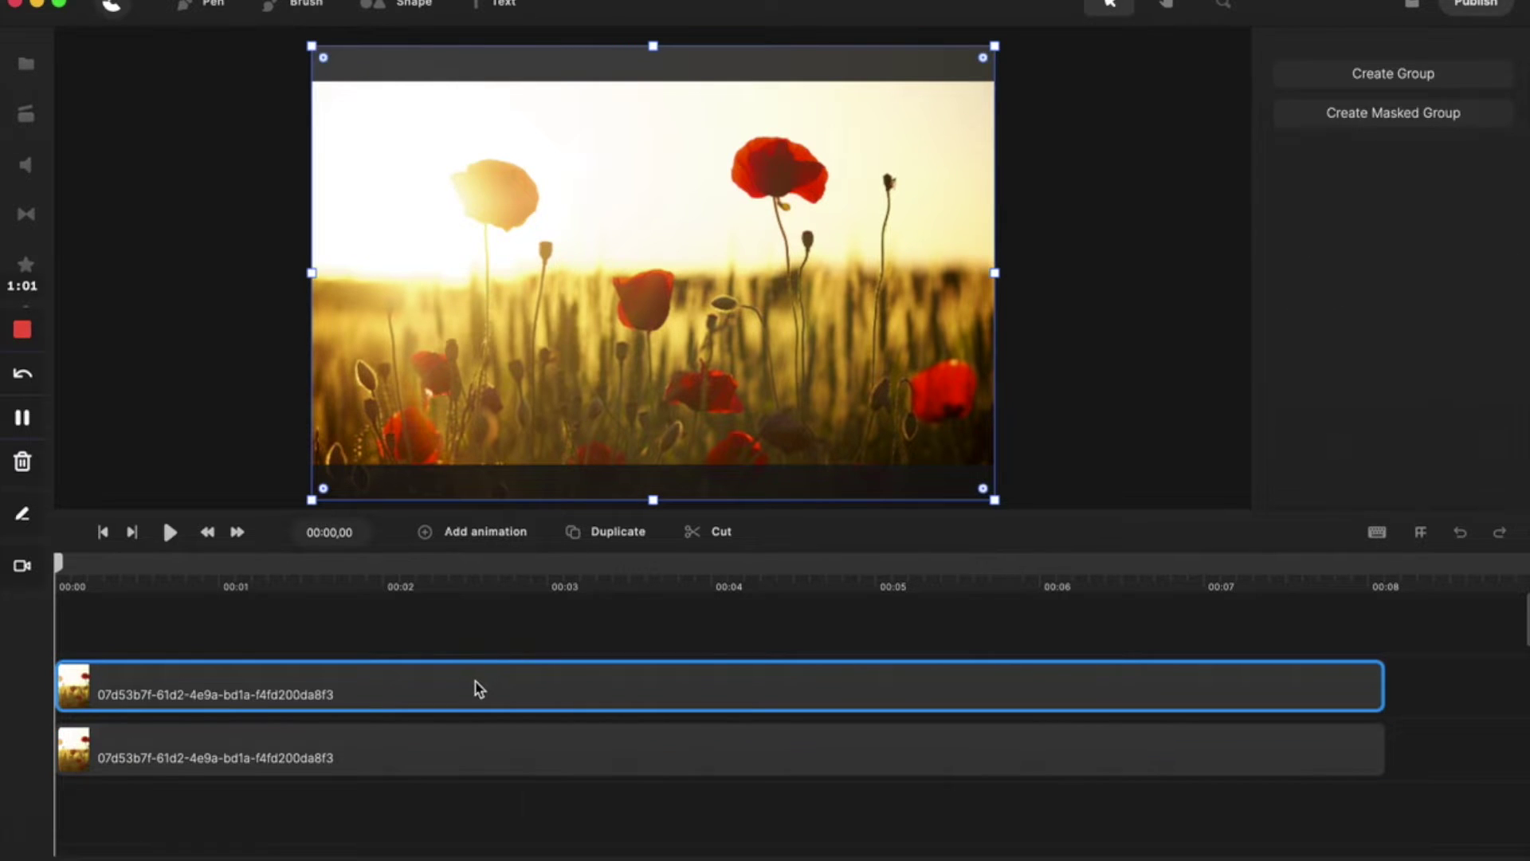
# - Rename the lower poppy copy to 'base'
pyautogui.keyDown('shift'); pyautogui.click(408, 759); pyautogui.keyUp('shift')
pyautogui.rightClick(408, 758)
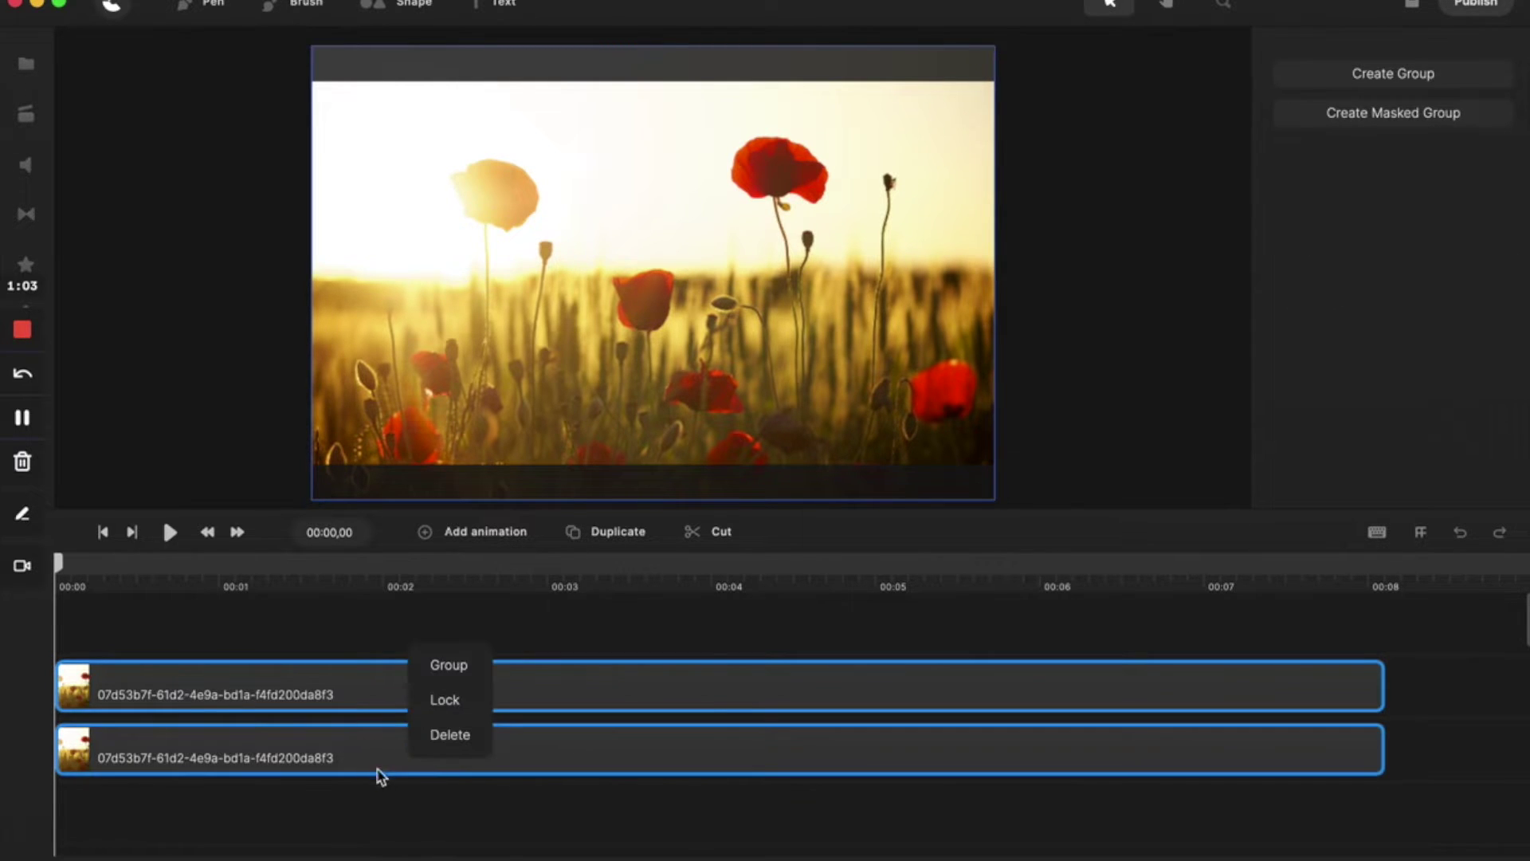
pyautogui.click(372, 759)
pyautogui.rightClick(372, 759)
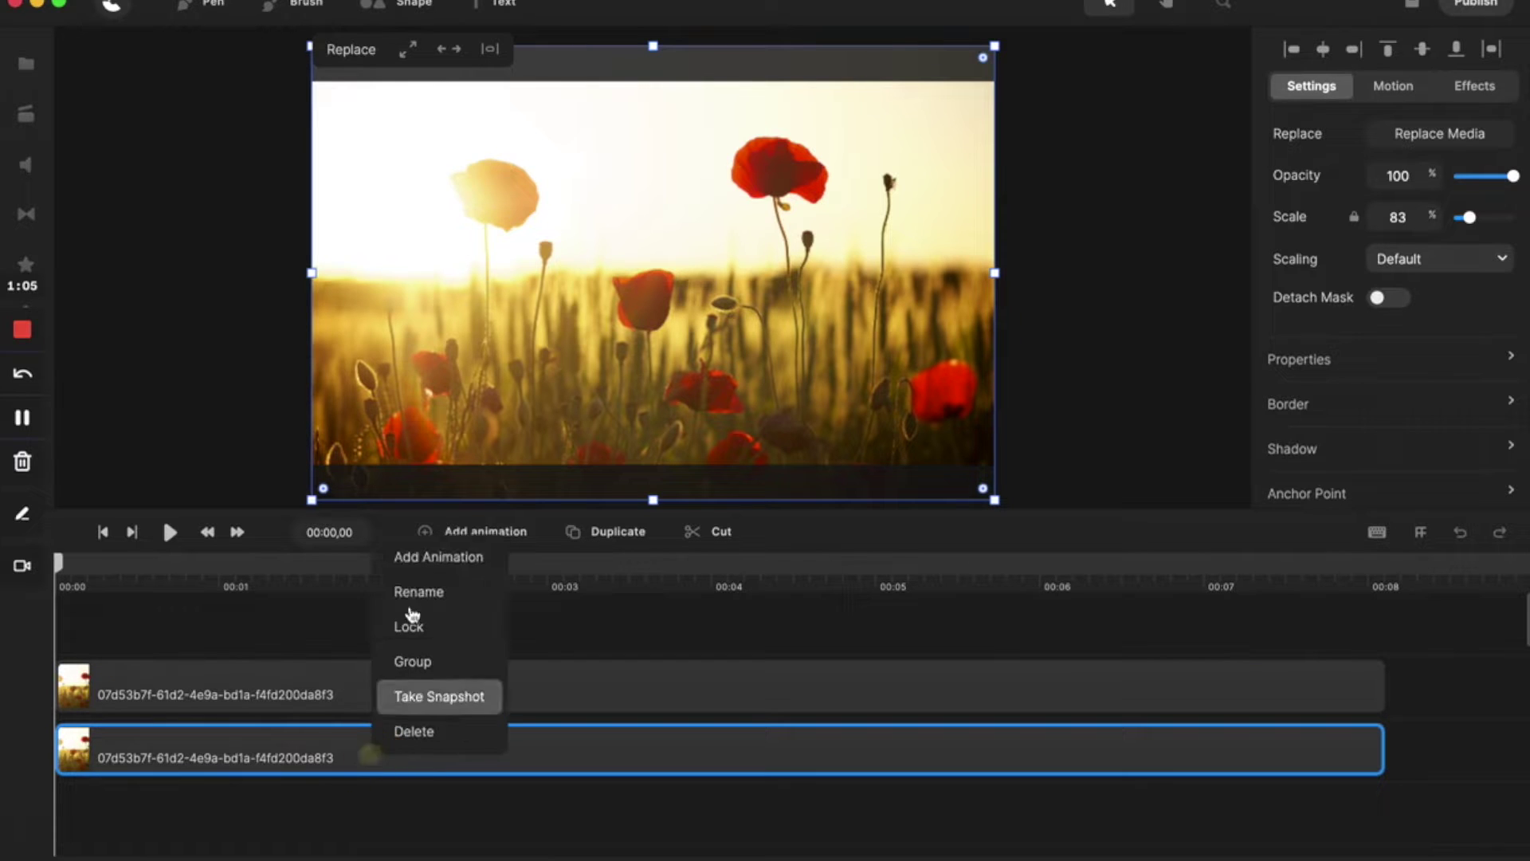
pyautogui.click(418, 593)
pyautogui.write('base')
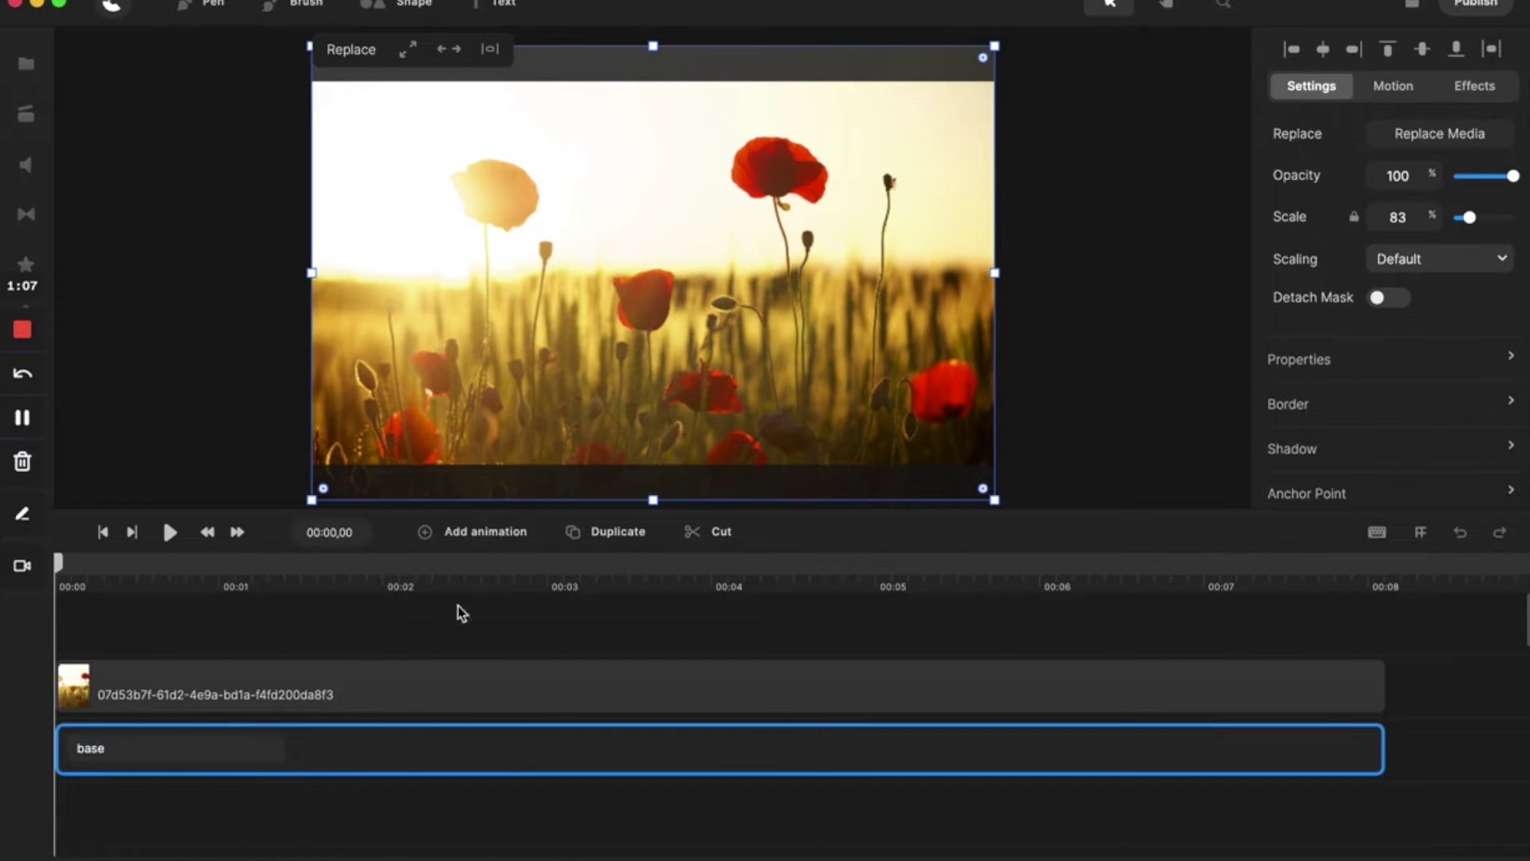
pyautogui.click(369, 696)
# - Rename the top poppy clip to 'red'
pyautogui.rightClick(370, 695)
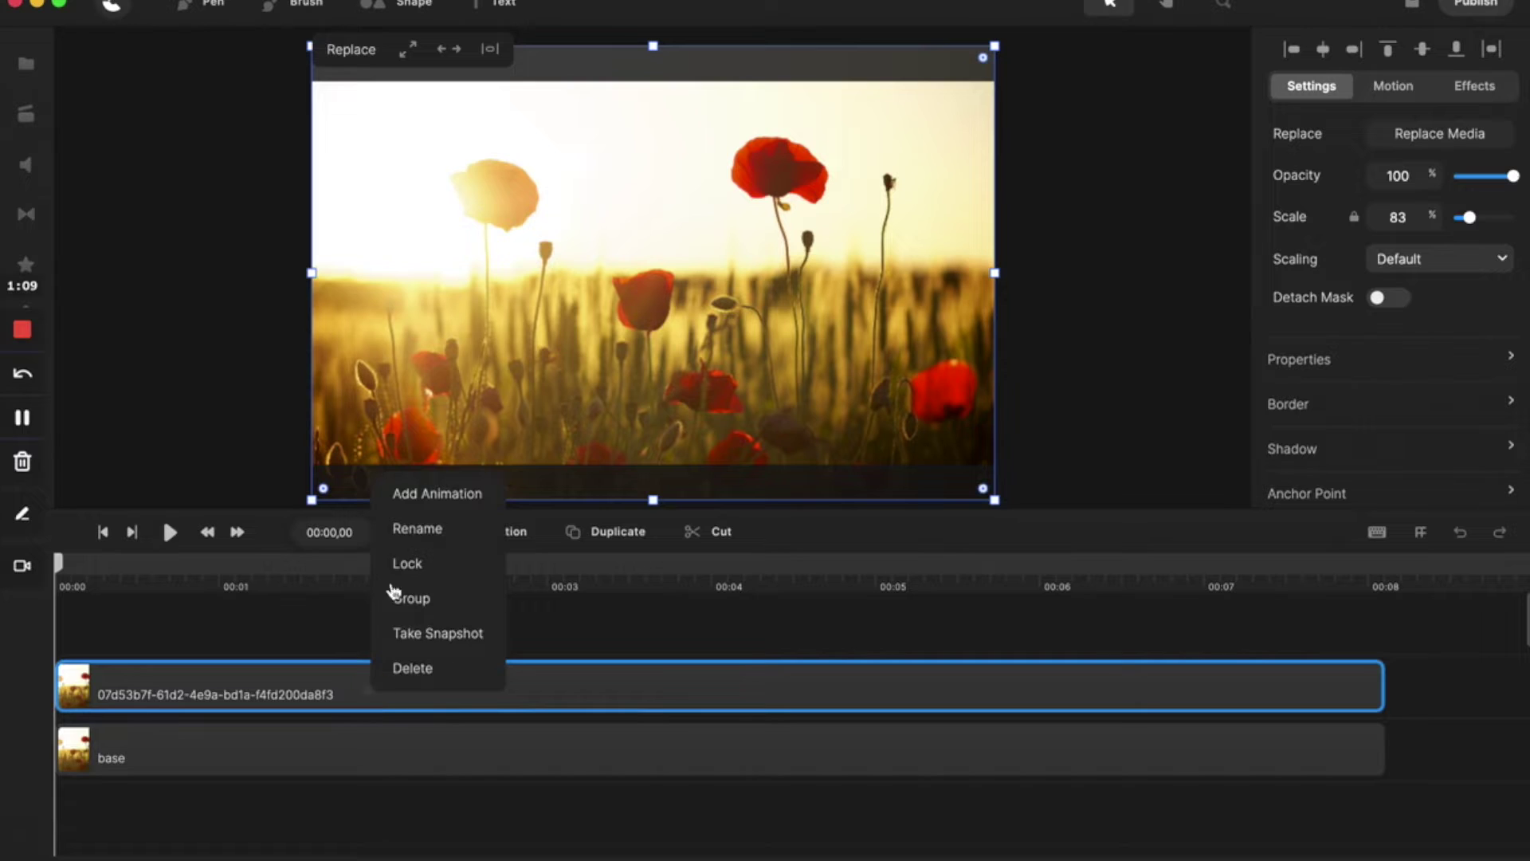
pyautogui.click(409, 529)
pyautogui.write('red')
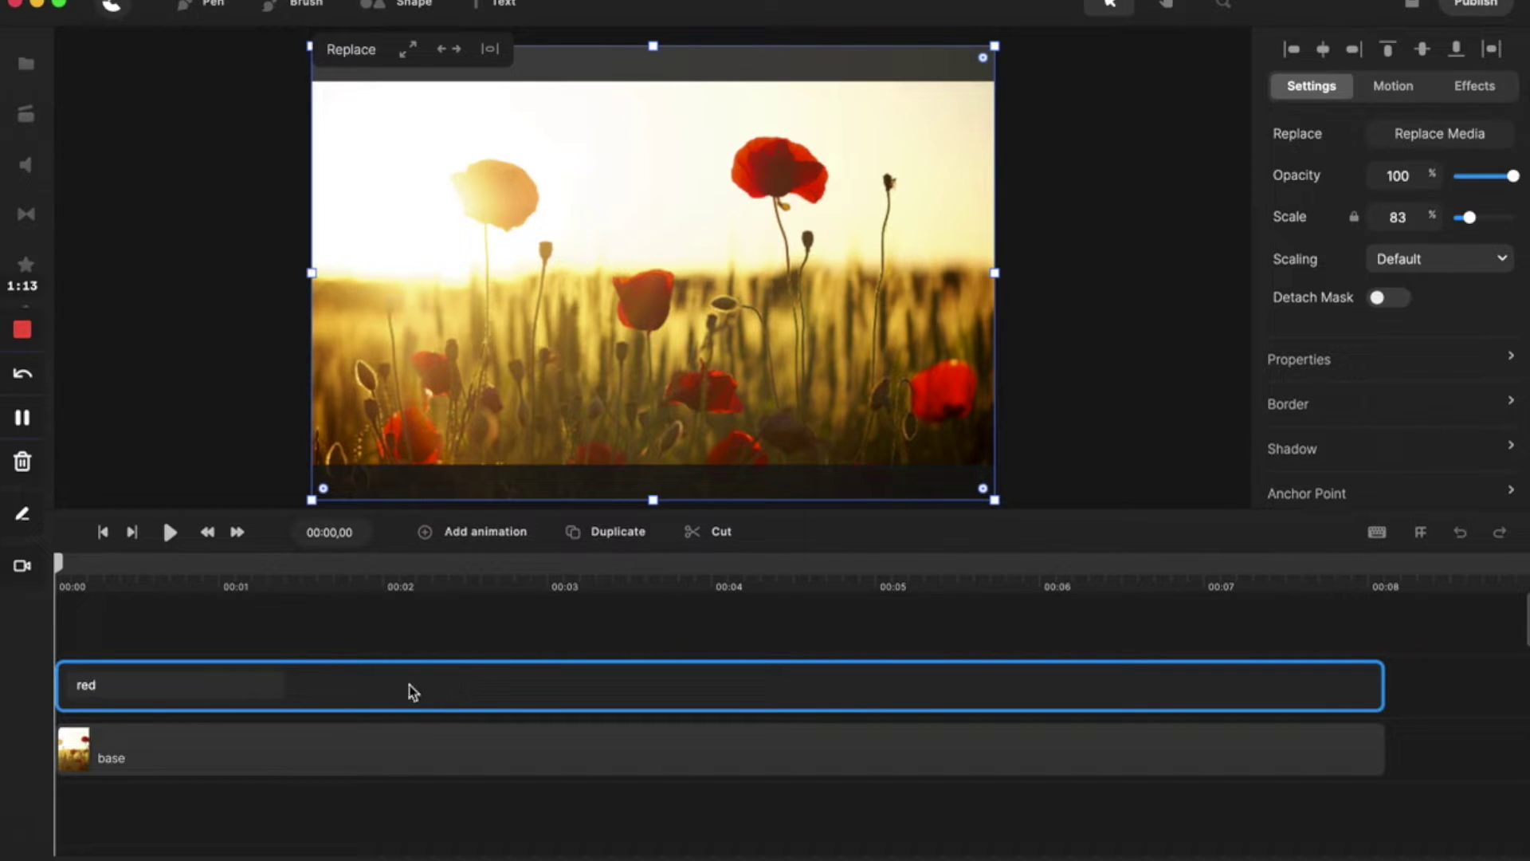
pyautogui.click(398, 765)
# - Duplicate the red clip and rename the copy 'little red'
pyautogui.click(414, 693)
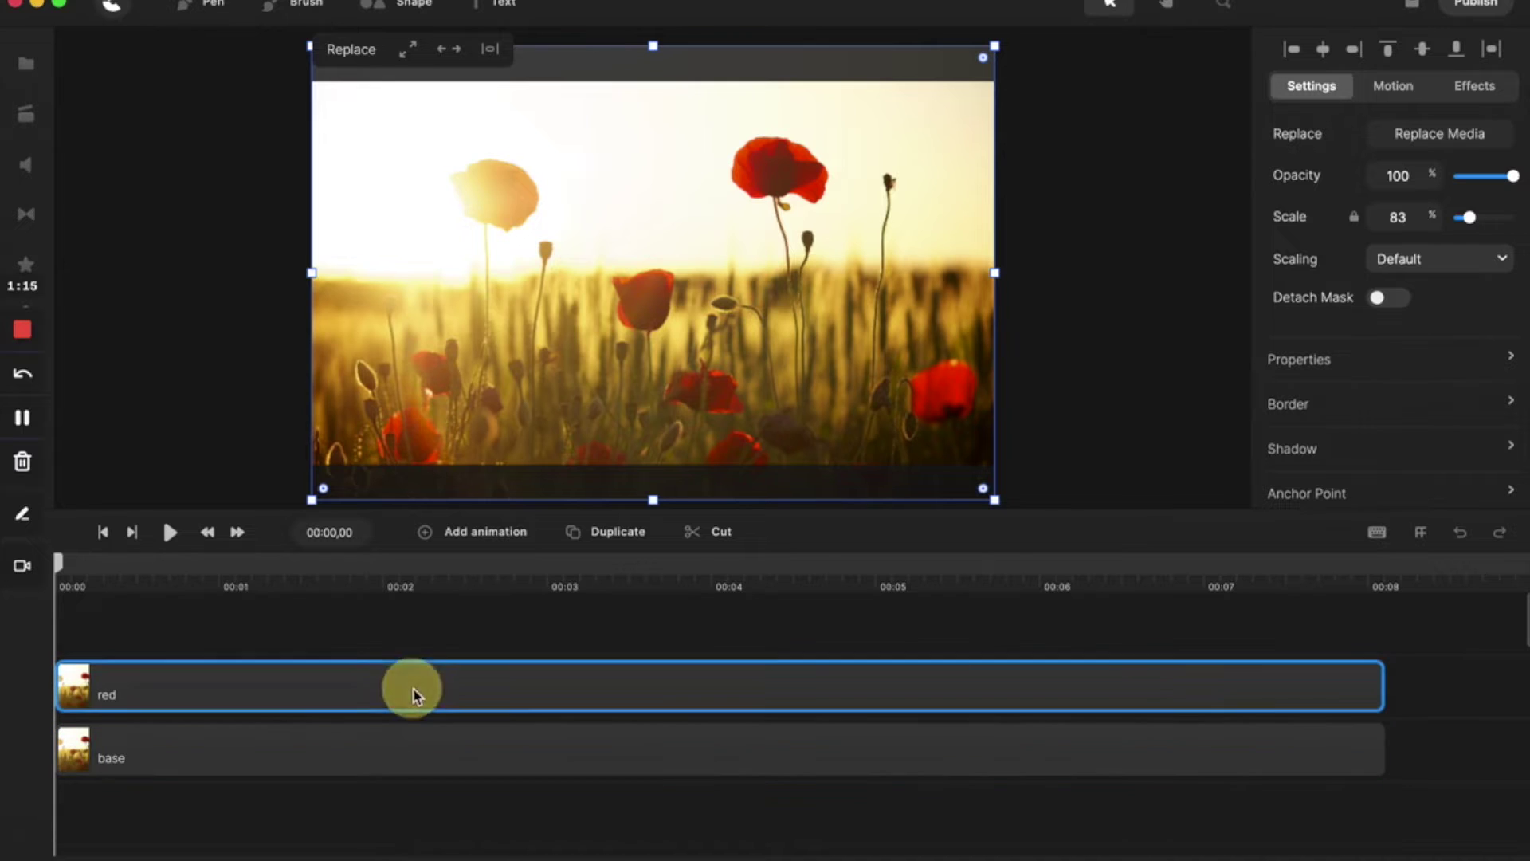
pyautogui.press('super+d')
pyautogui.rightClick(349, 686)
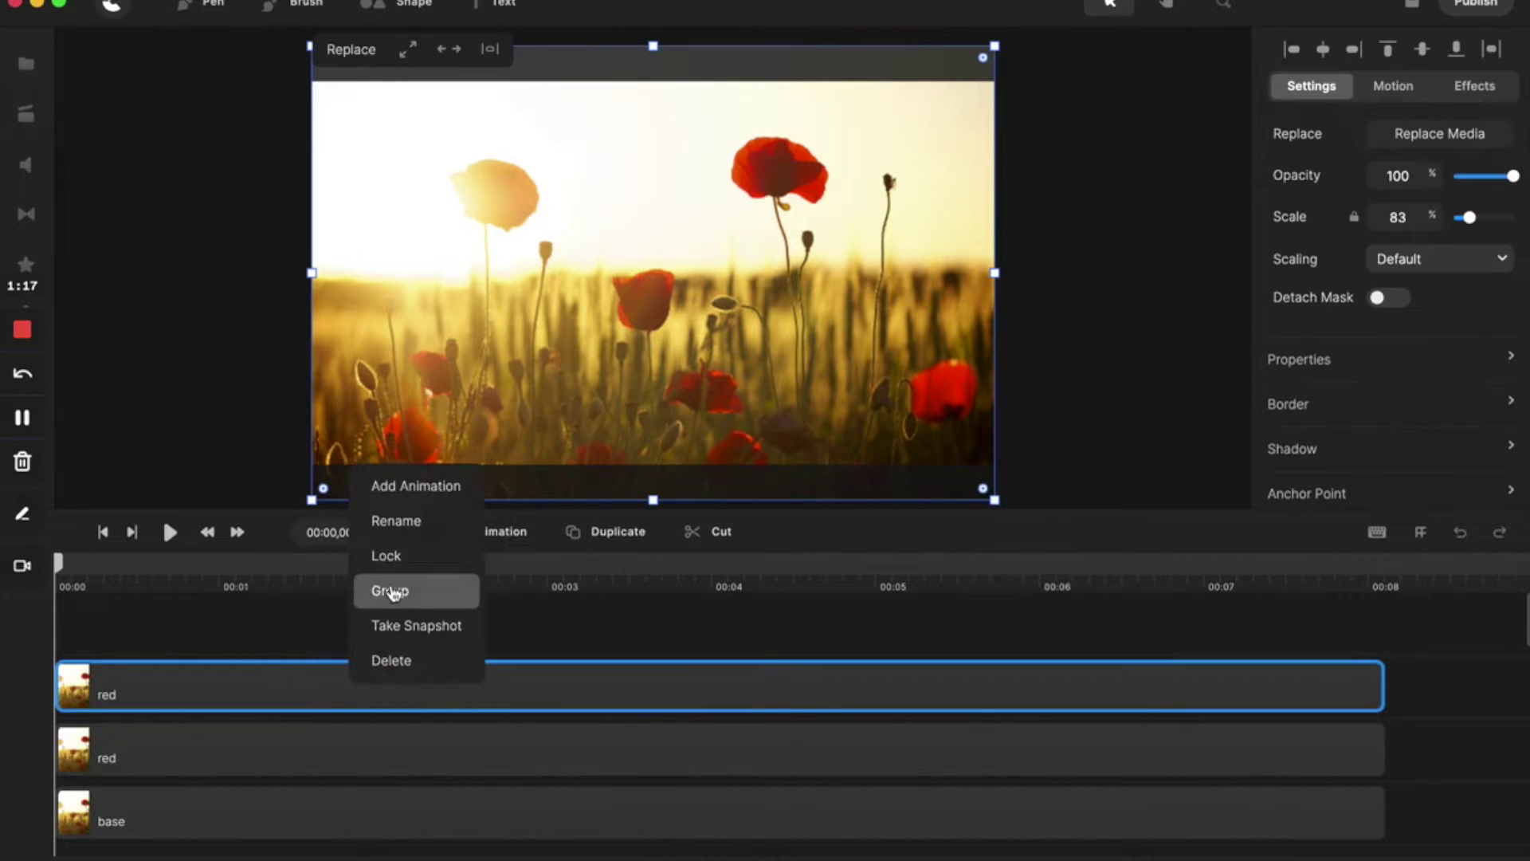
pyautogui.click(393, 522)
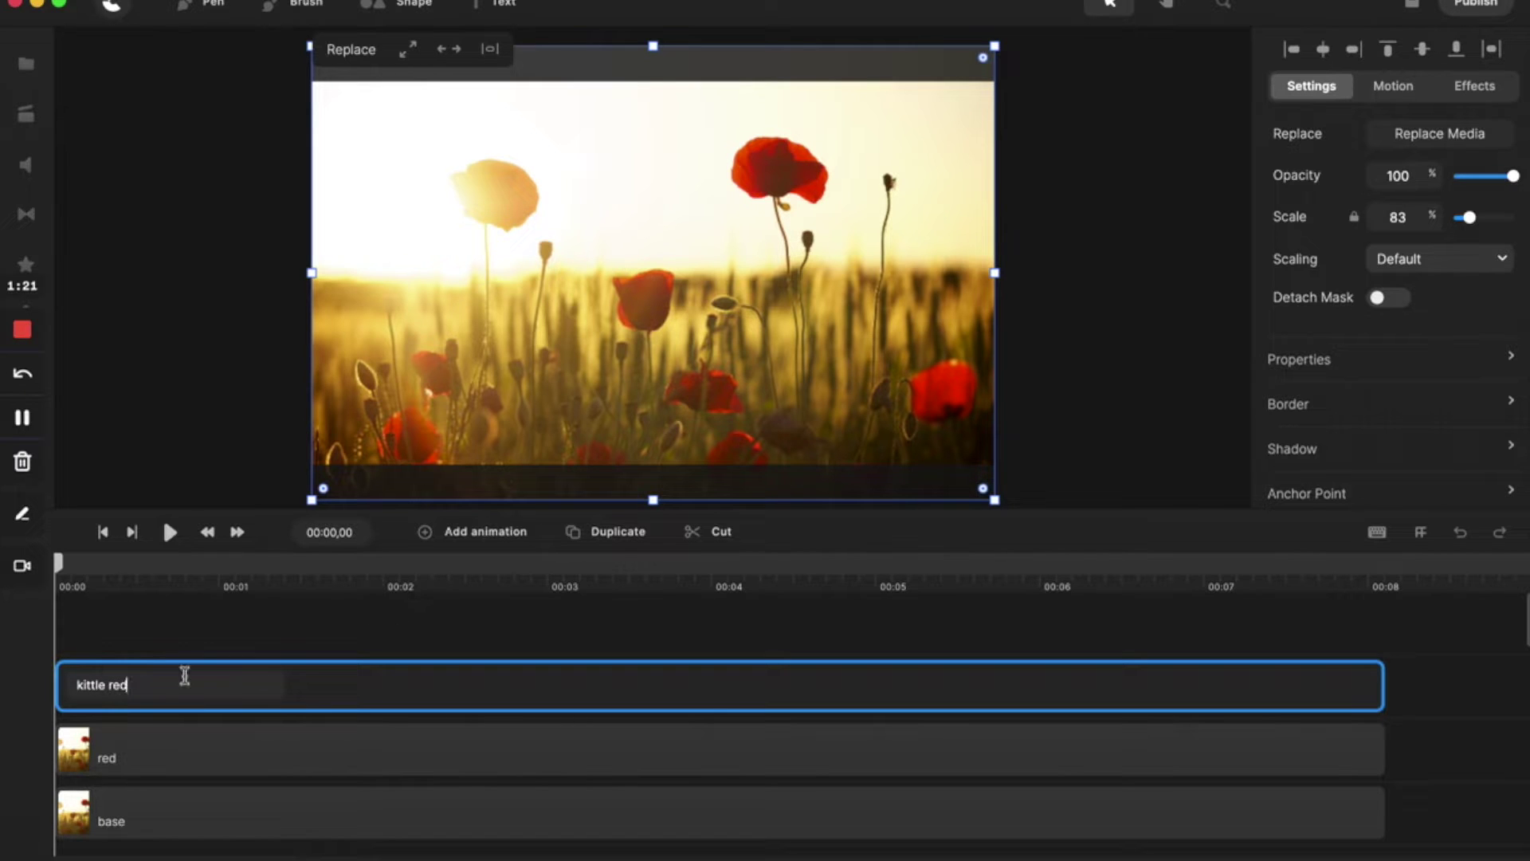
pyautogui.doubleClick(89, 690)
pyautogui.write('litt')
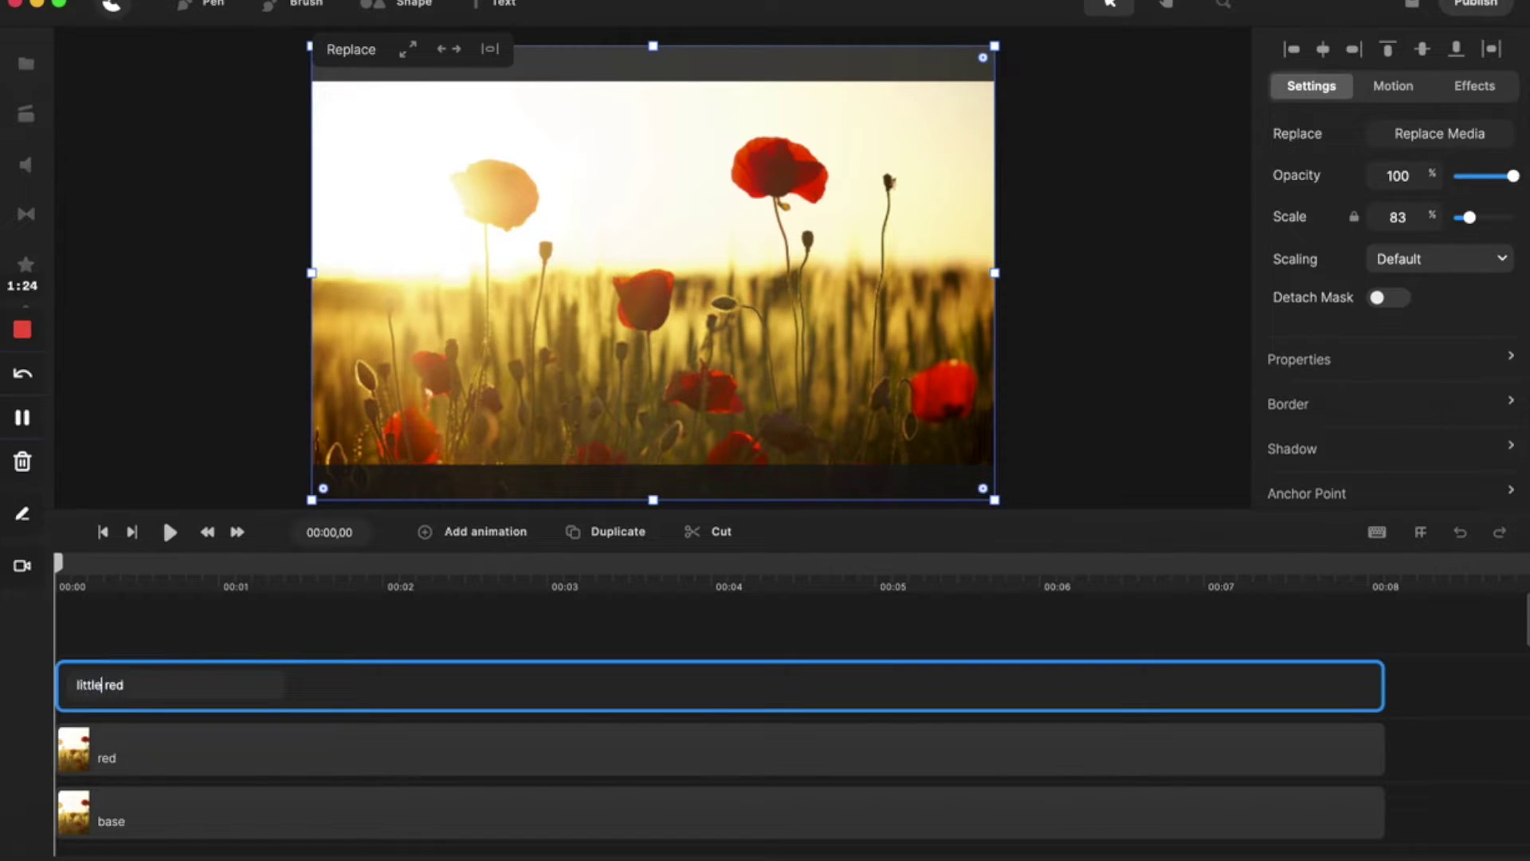
pyautogui.click(369, 729)
# - Duplicate the little red clip and rename the copy 'yellow'
pyautogui.click(413, 685)
pyautogui.press('super+d')
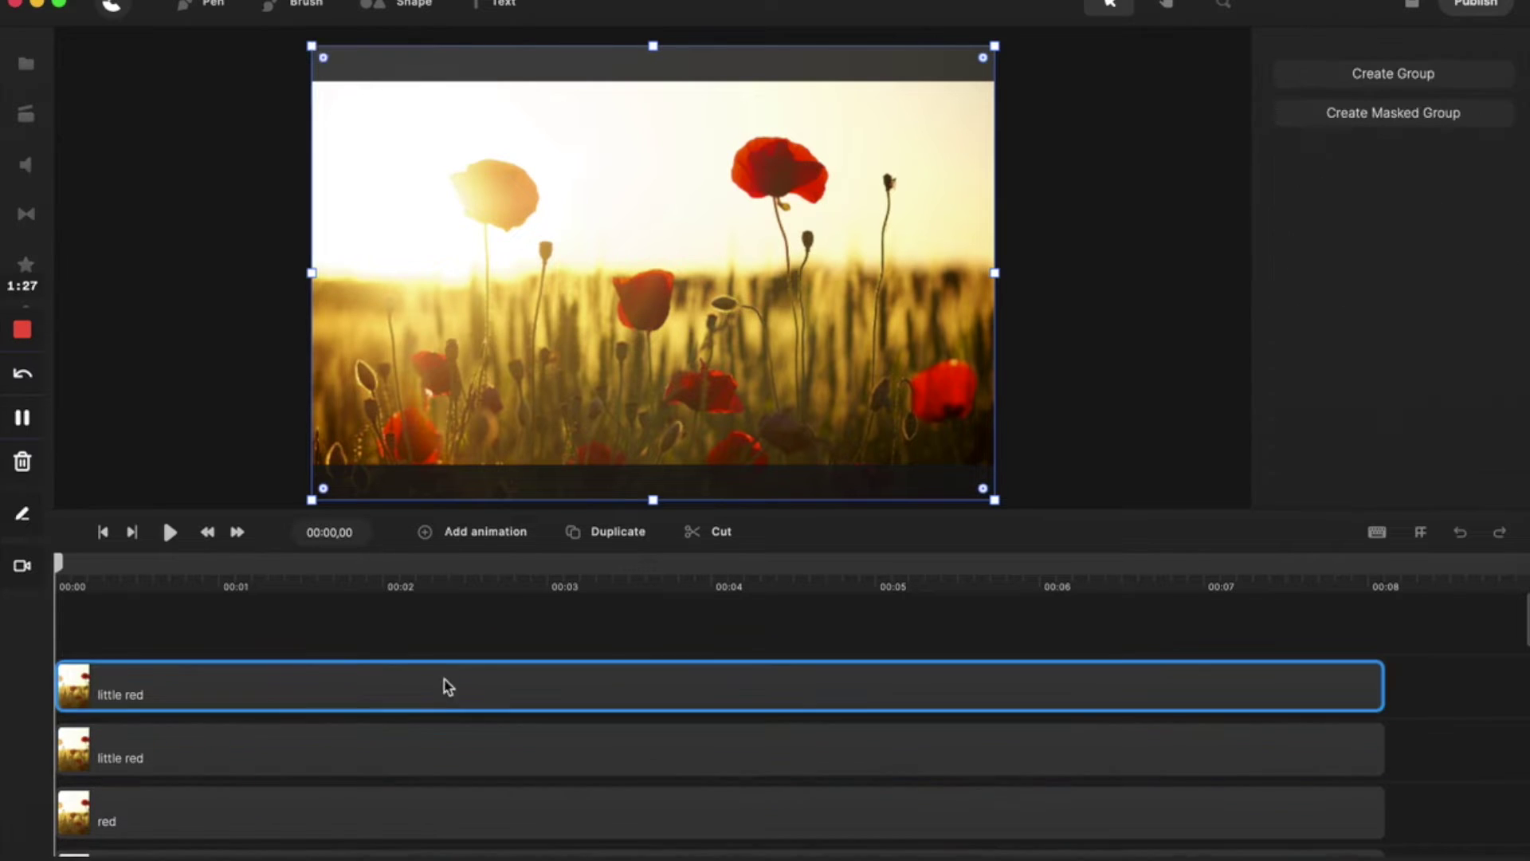
pyautogui.click(411, 684)
pyautogui.rightClick(412, 683)
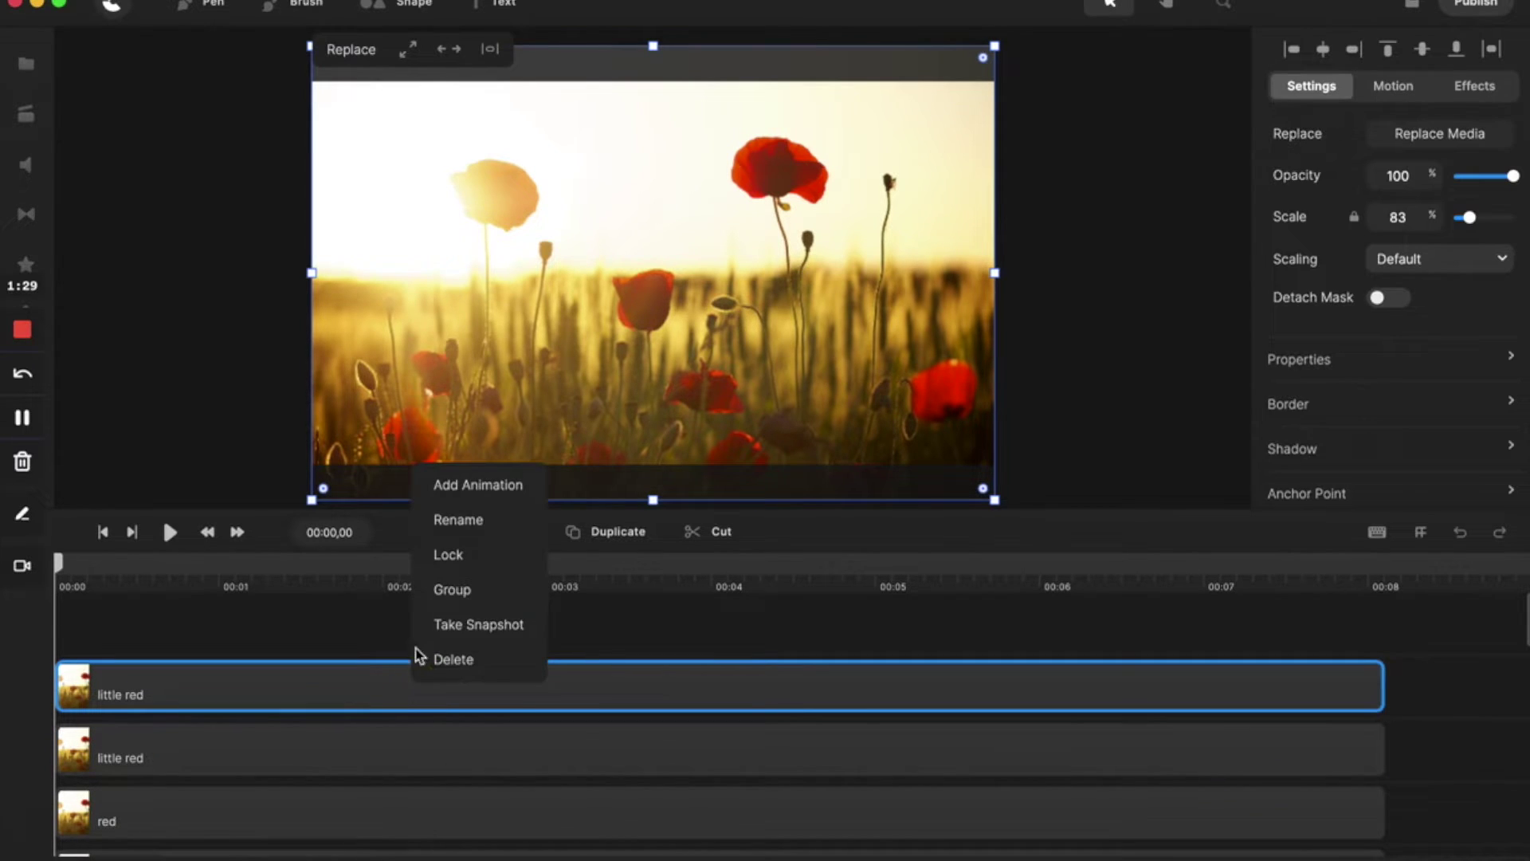
pyautogui.click(454, 533)
pyautogui.write('y')
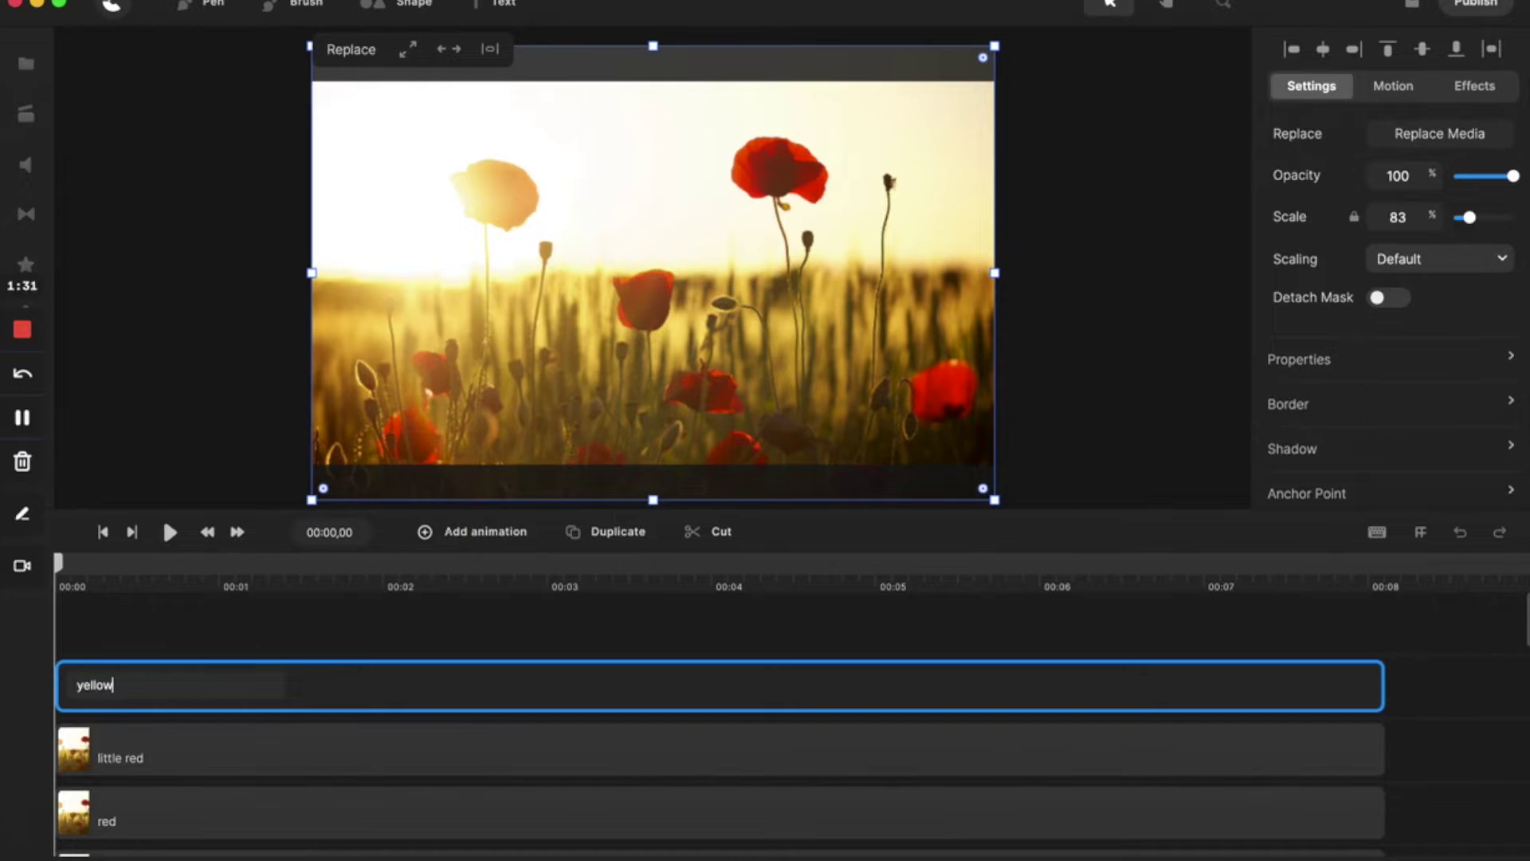
pyautogui.write('ellow')
pyautogui.press('Return')
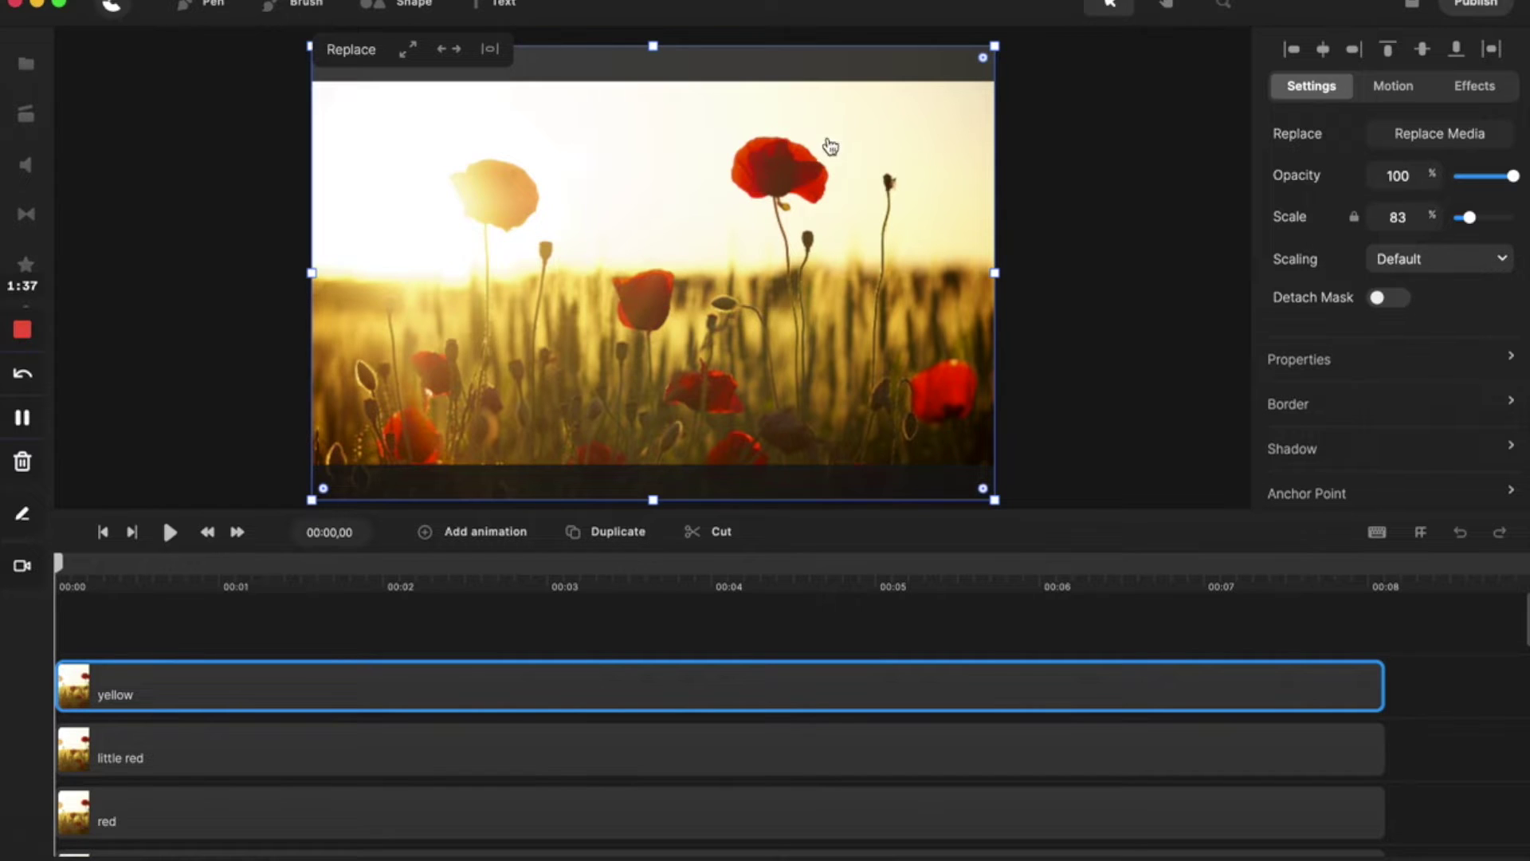
# - Trim the yellow and little red clips to start near 00:02
pyautogui.moveTo(54, 693); pyautogui.dragTo(368, 687)
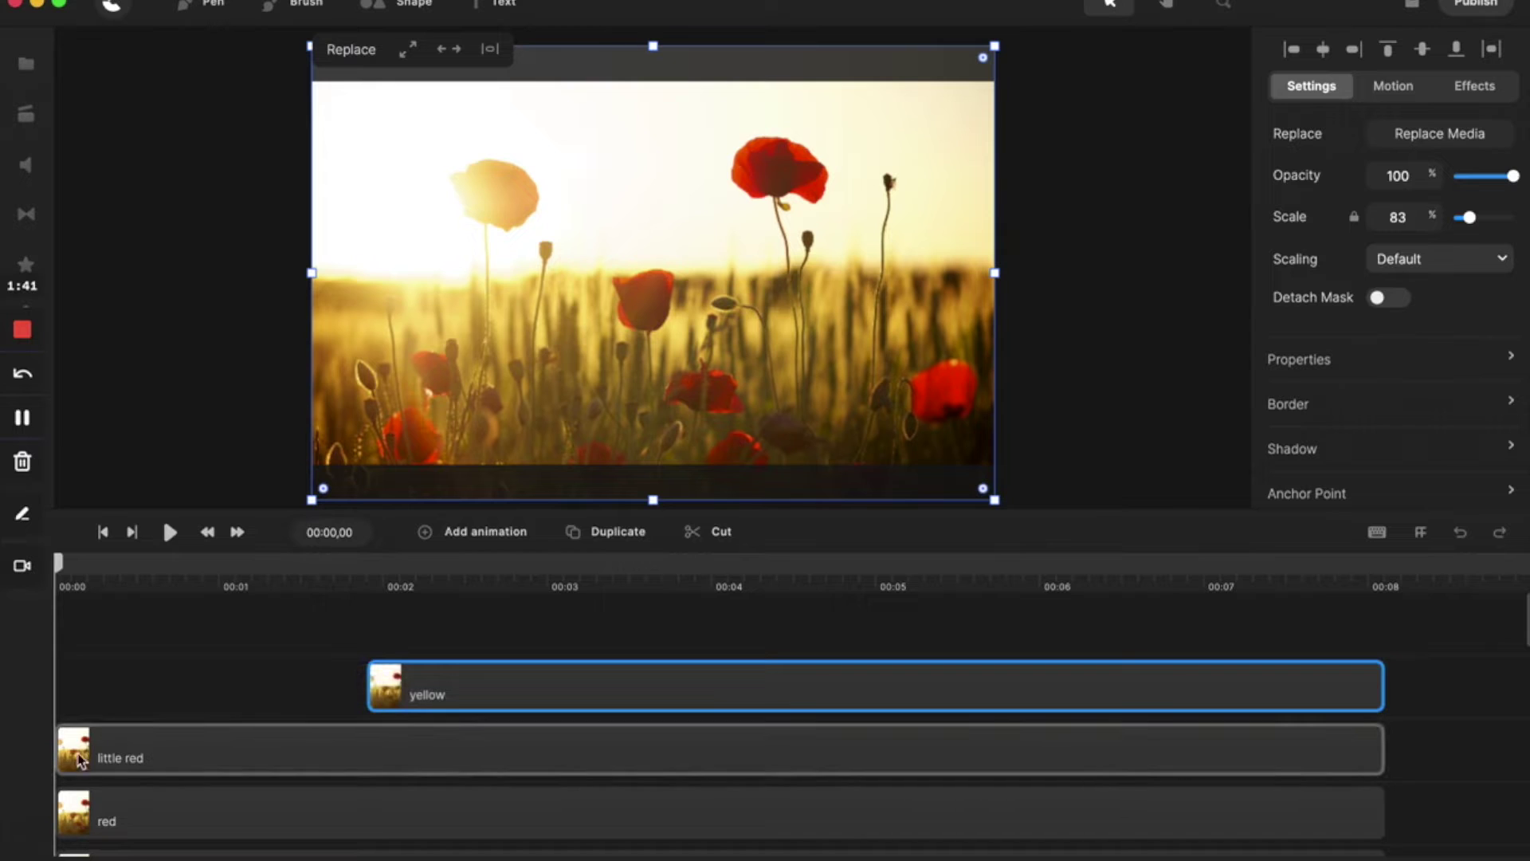
pyautogui.moveTo(62, 753); pyautogui.dragTo(400, 809)
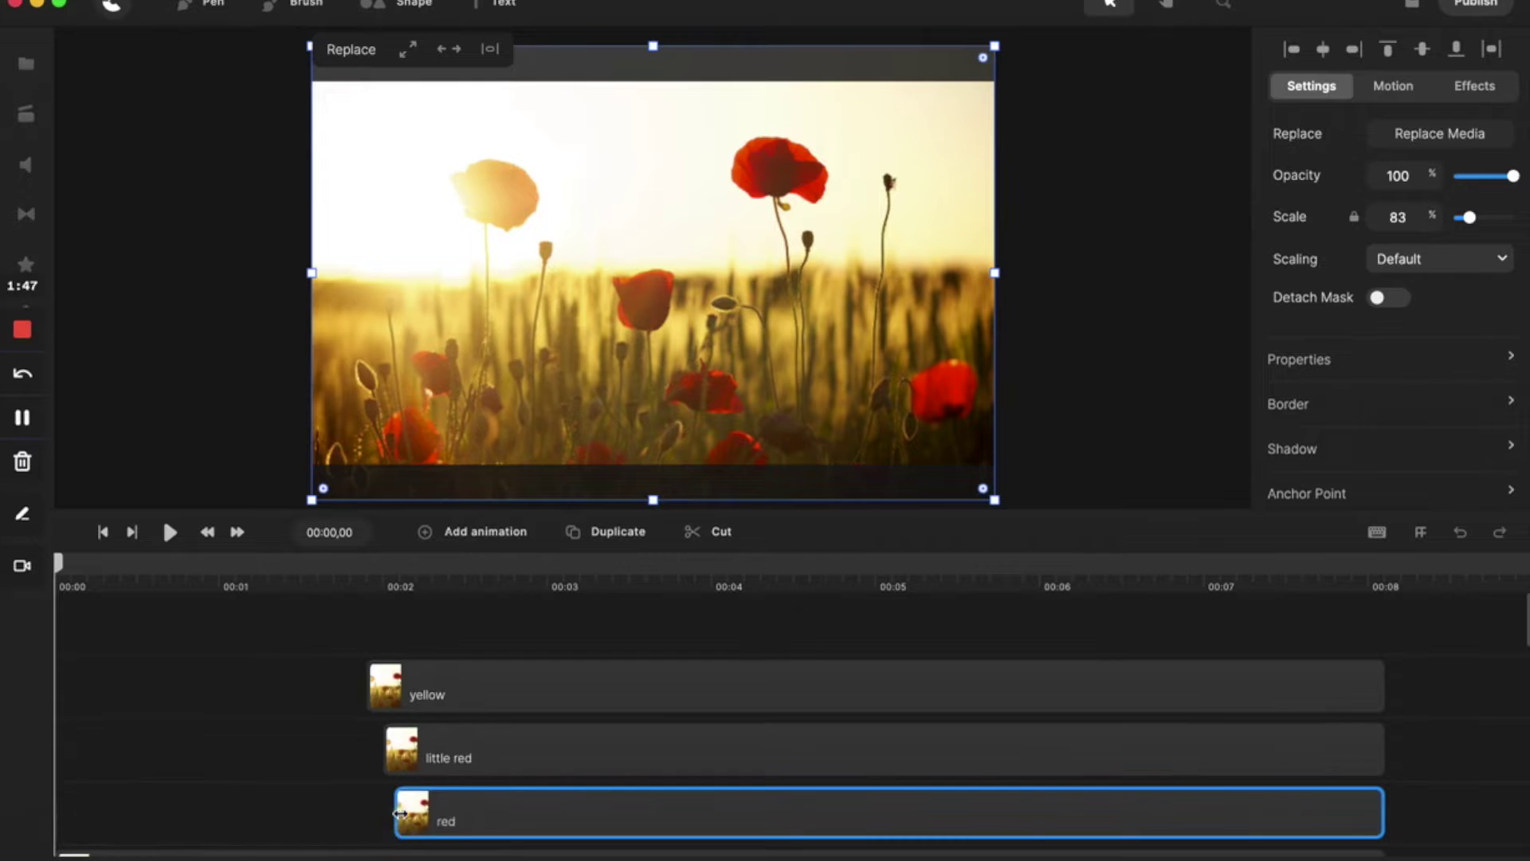
pyautogui.scroll(-2, 227, 784)
pyautogui.click(208, 776)
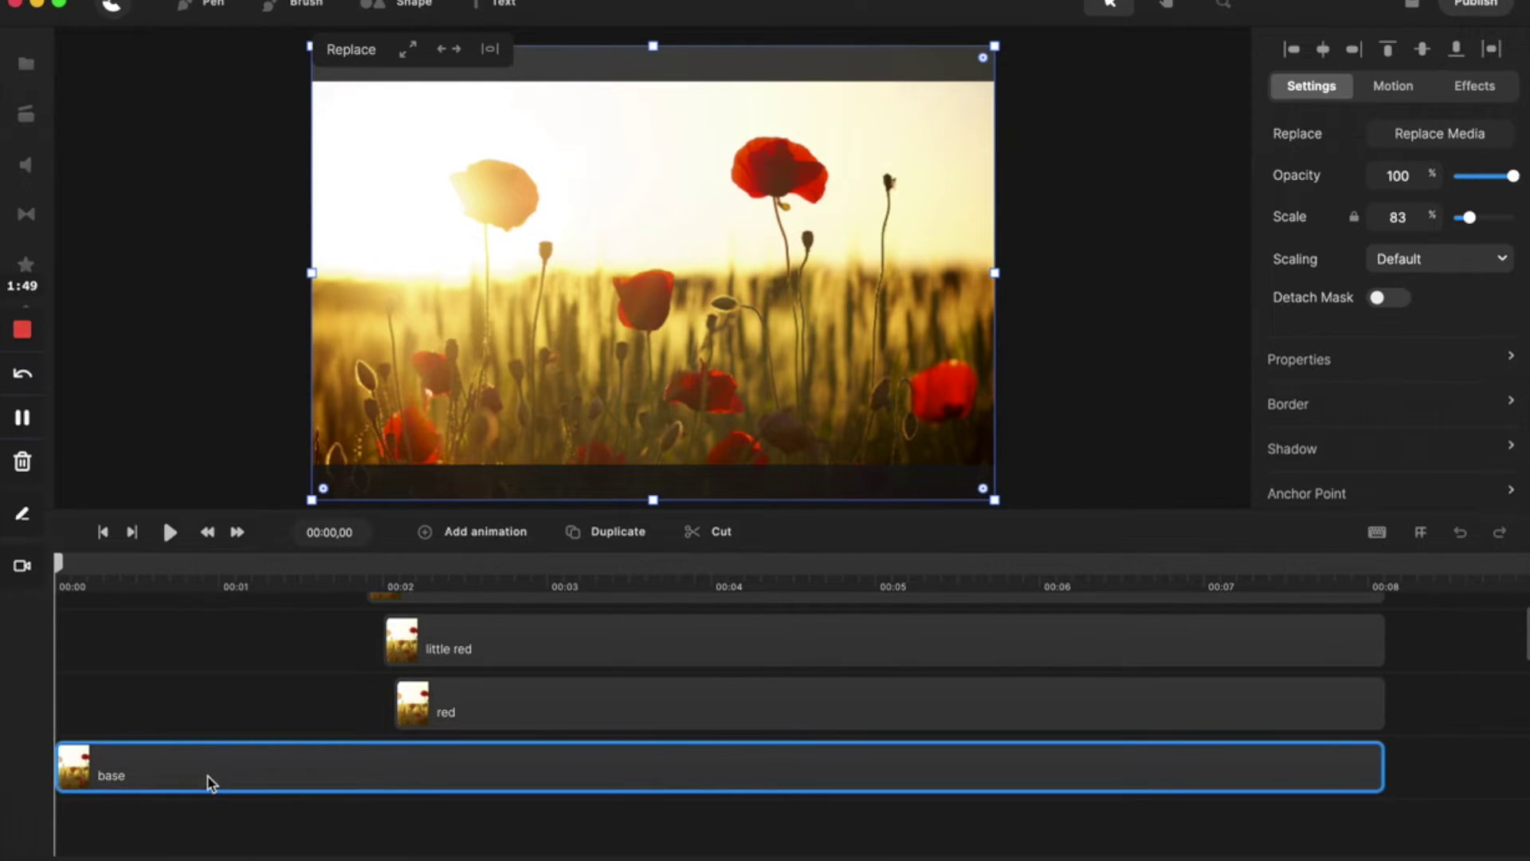
# - Apply a Sepia filter to the base clip after trying Black & White, then delete it
pyautogui.click(26, 267)
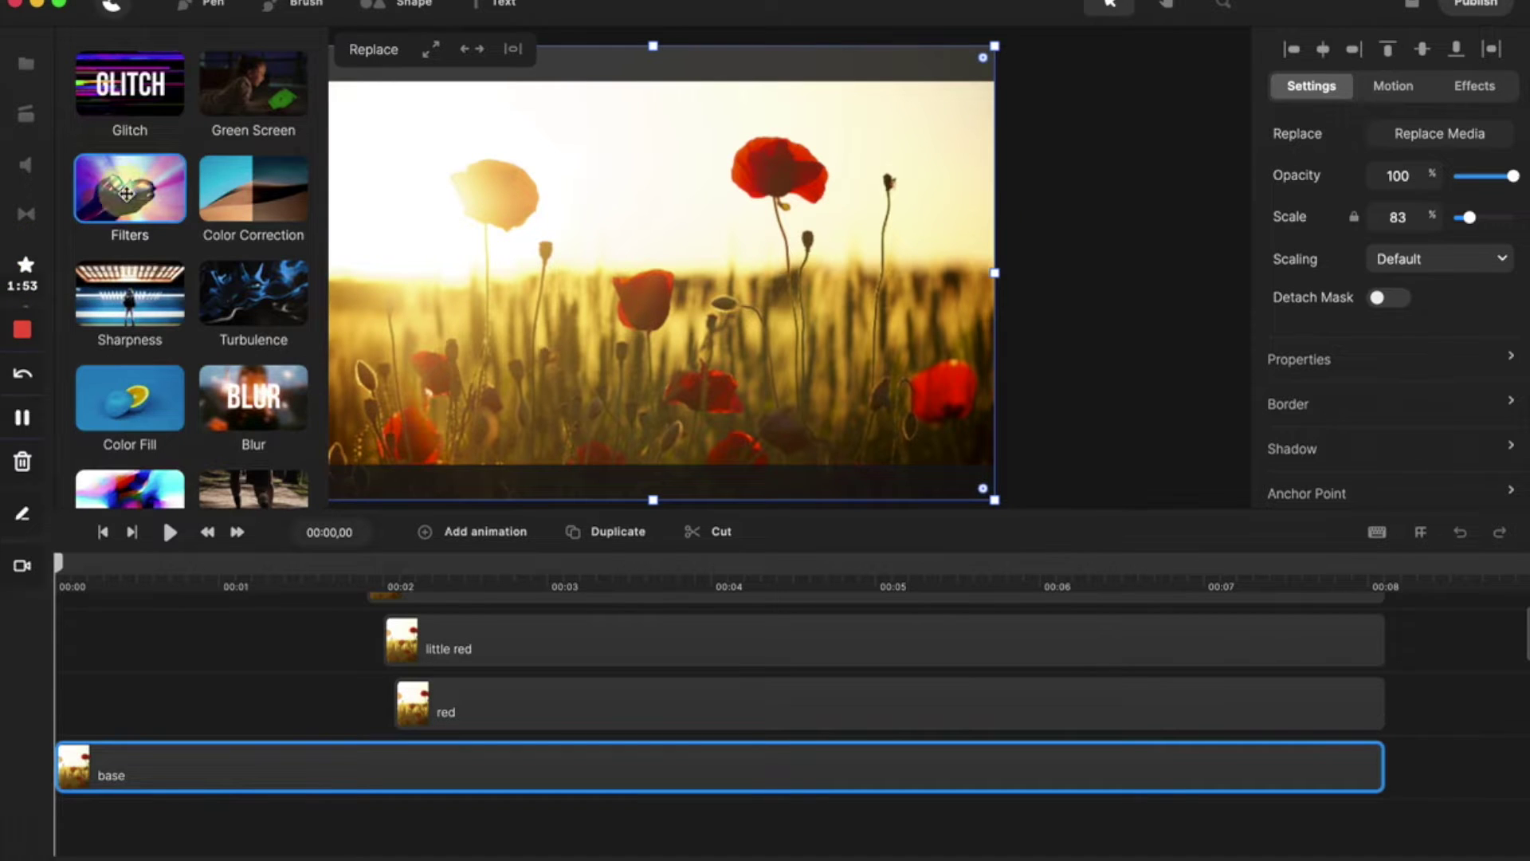
pyautogui.moveTo(126, 194); pyautogui.dragTo(481, 249)
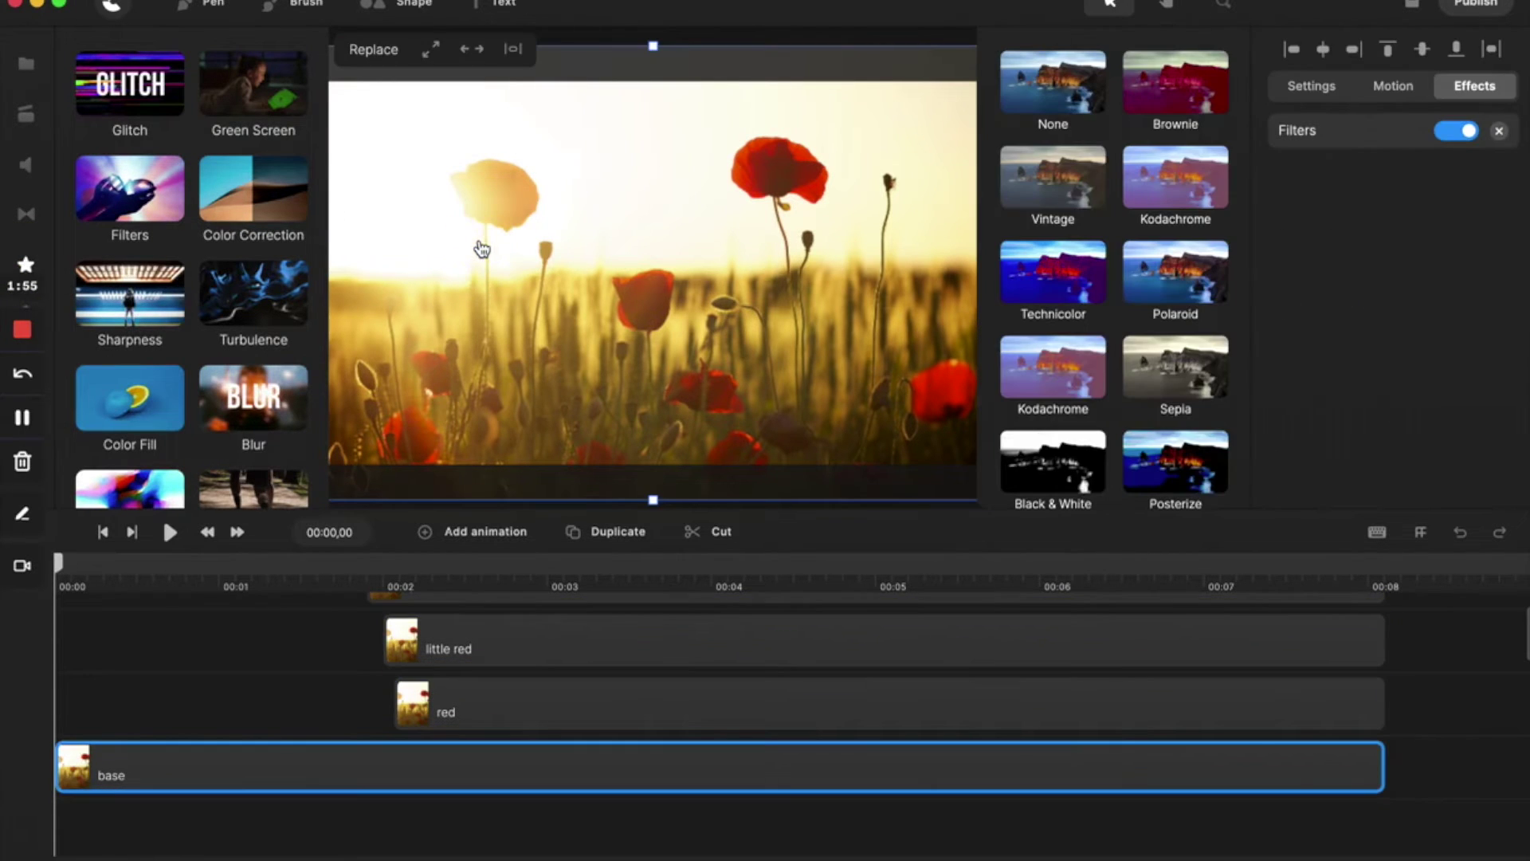
pyautogui.scroll(-3, 1091, 319)
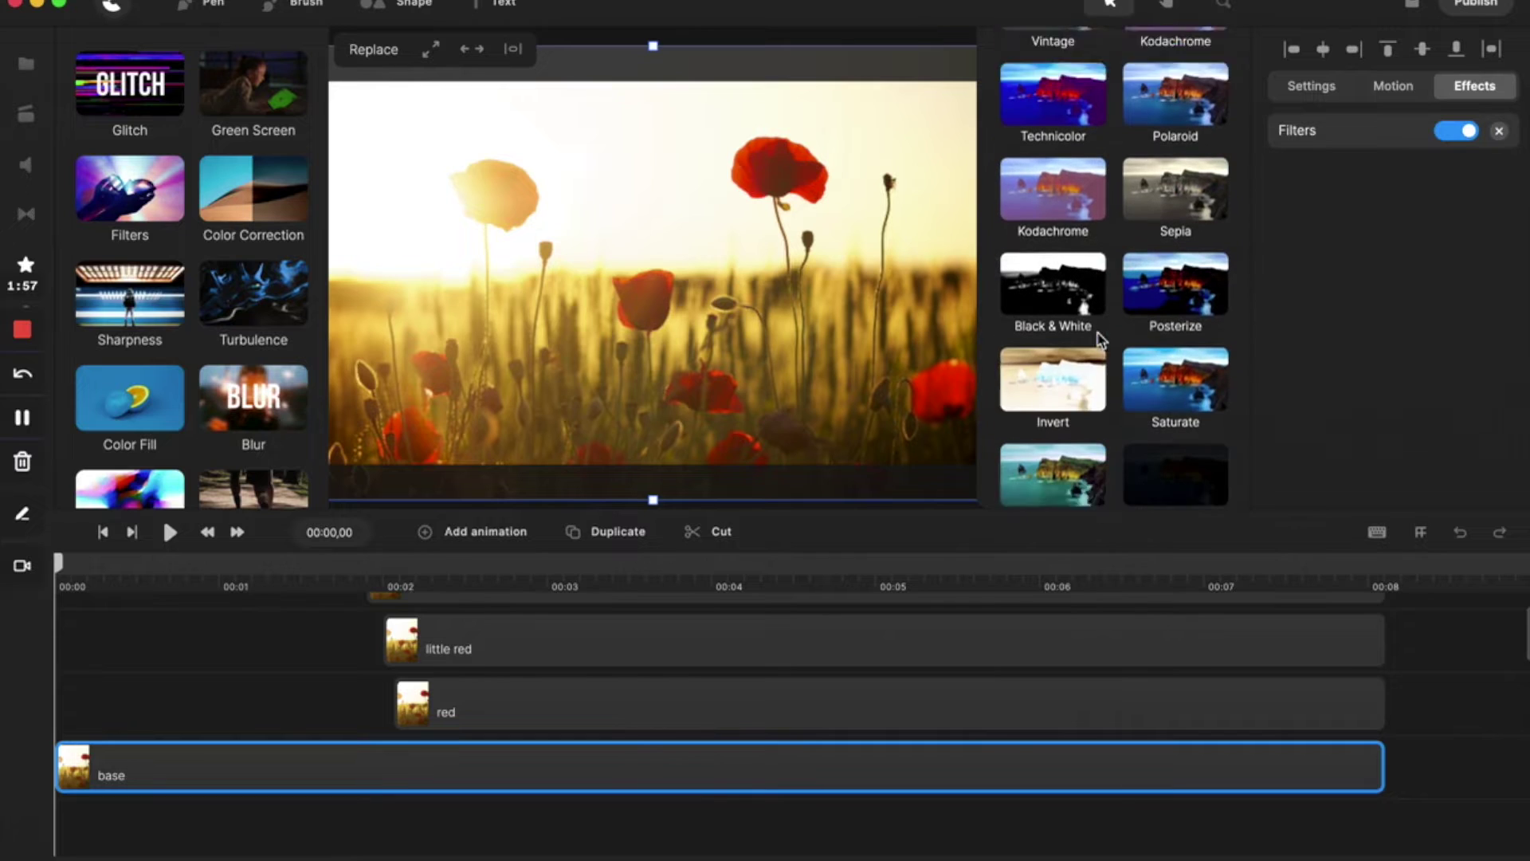
pyautogui.click(1062, 252)
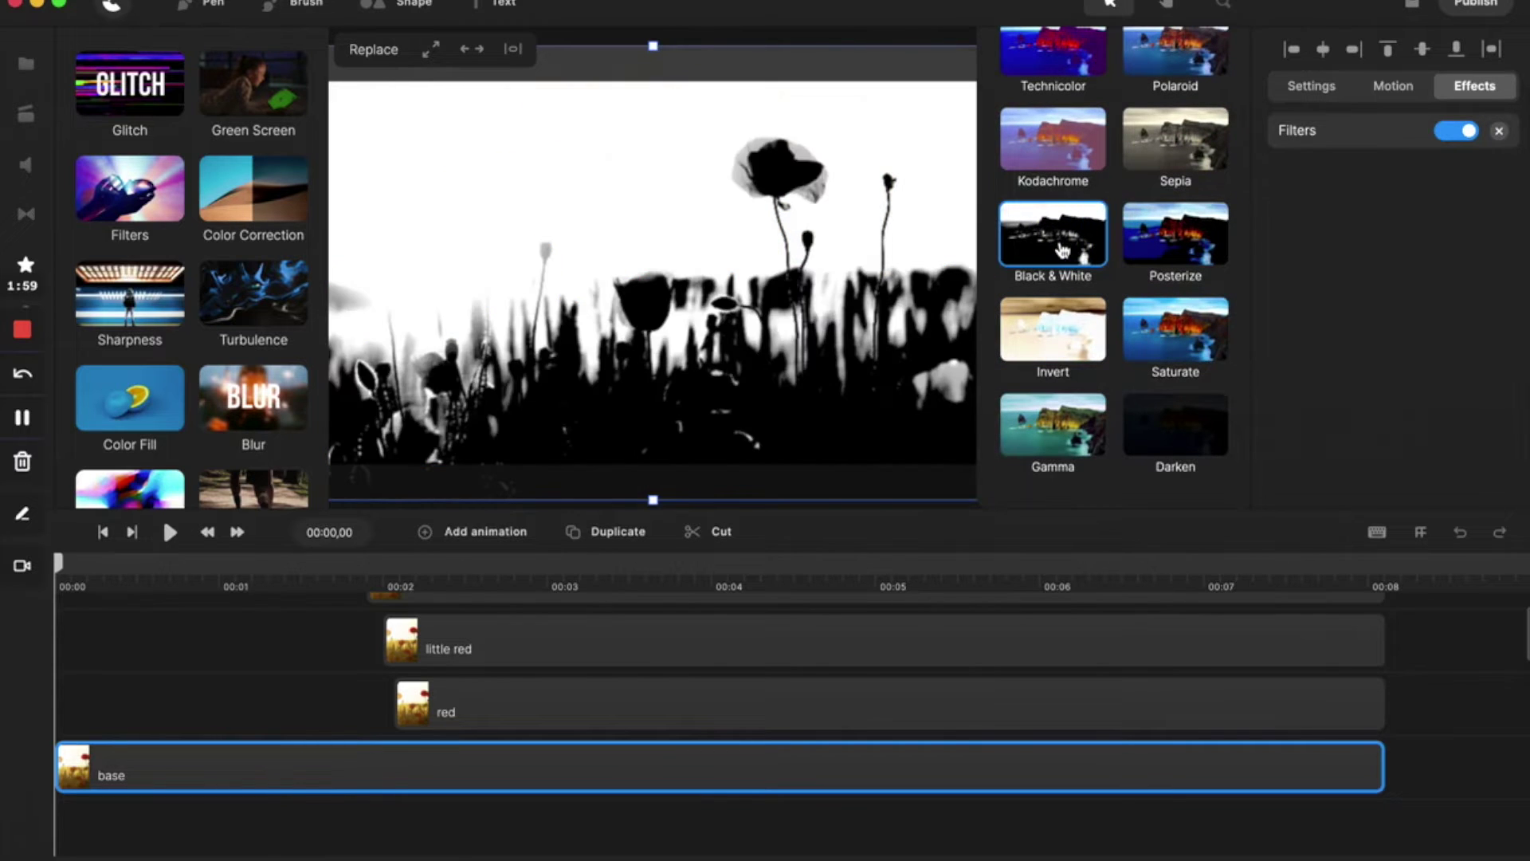
pyautogui.click(1176, 132)
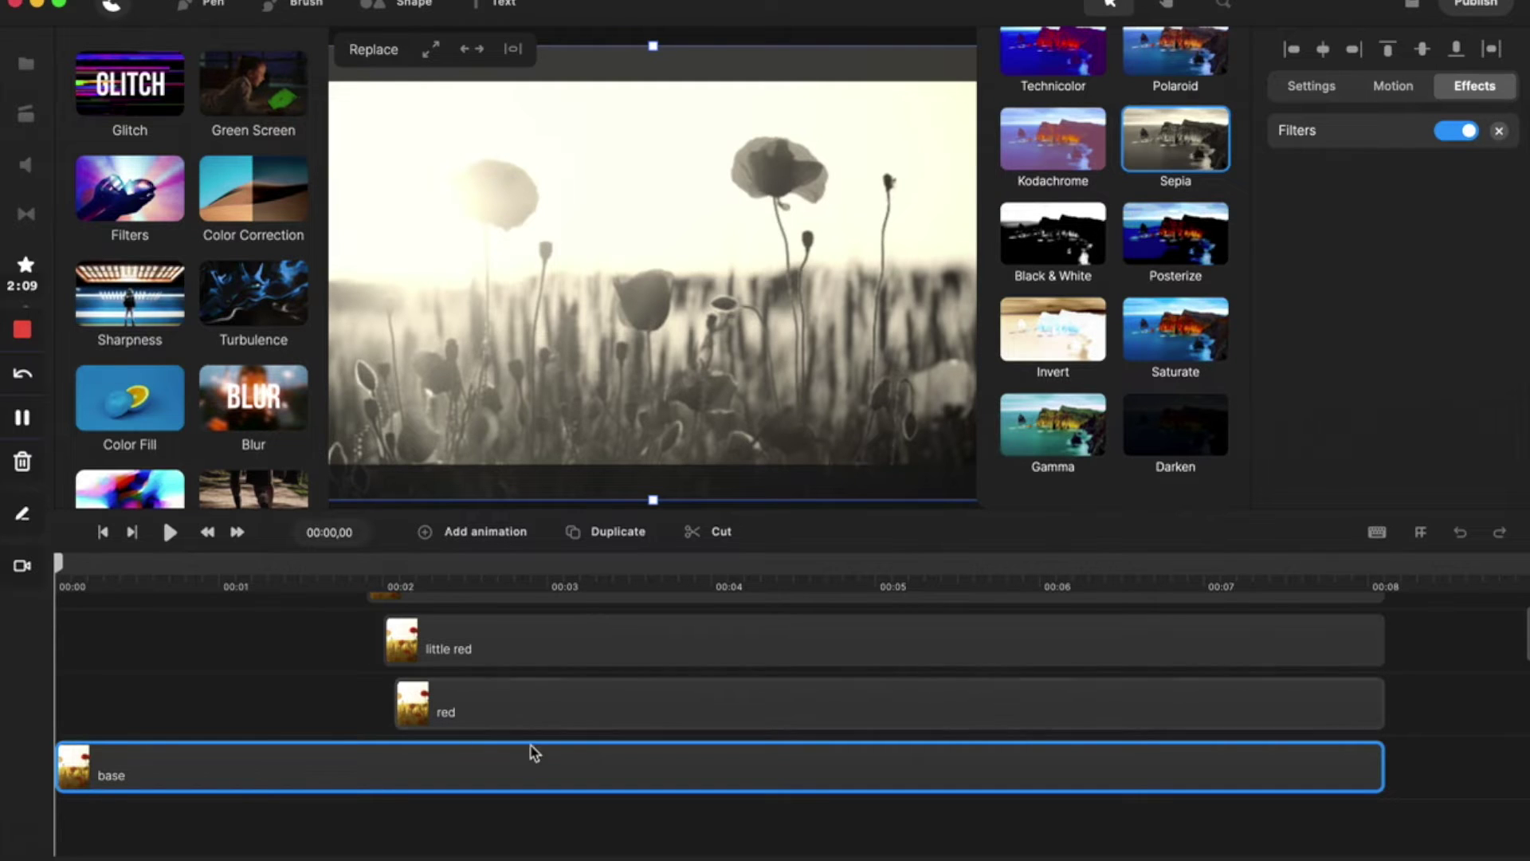
pyautogui.press('Delete')
pyautogui.click(599, 711)
# - Delete the red, little red and yellow poppy copies
pyautogui.press('Delete')
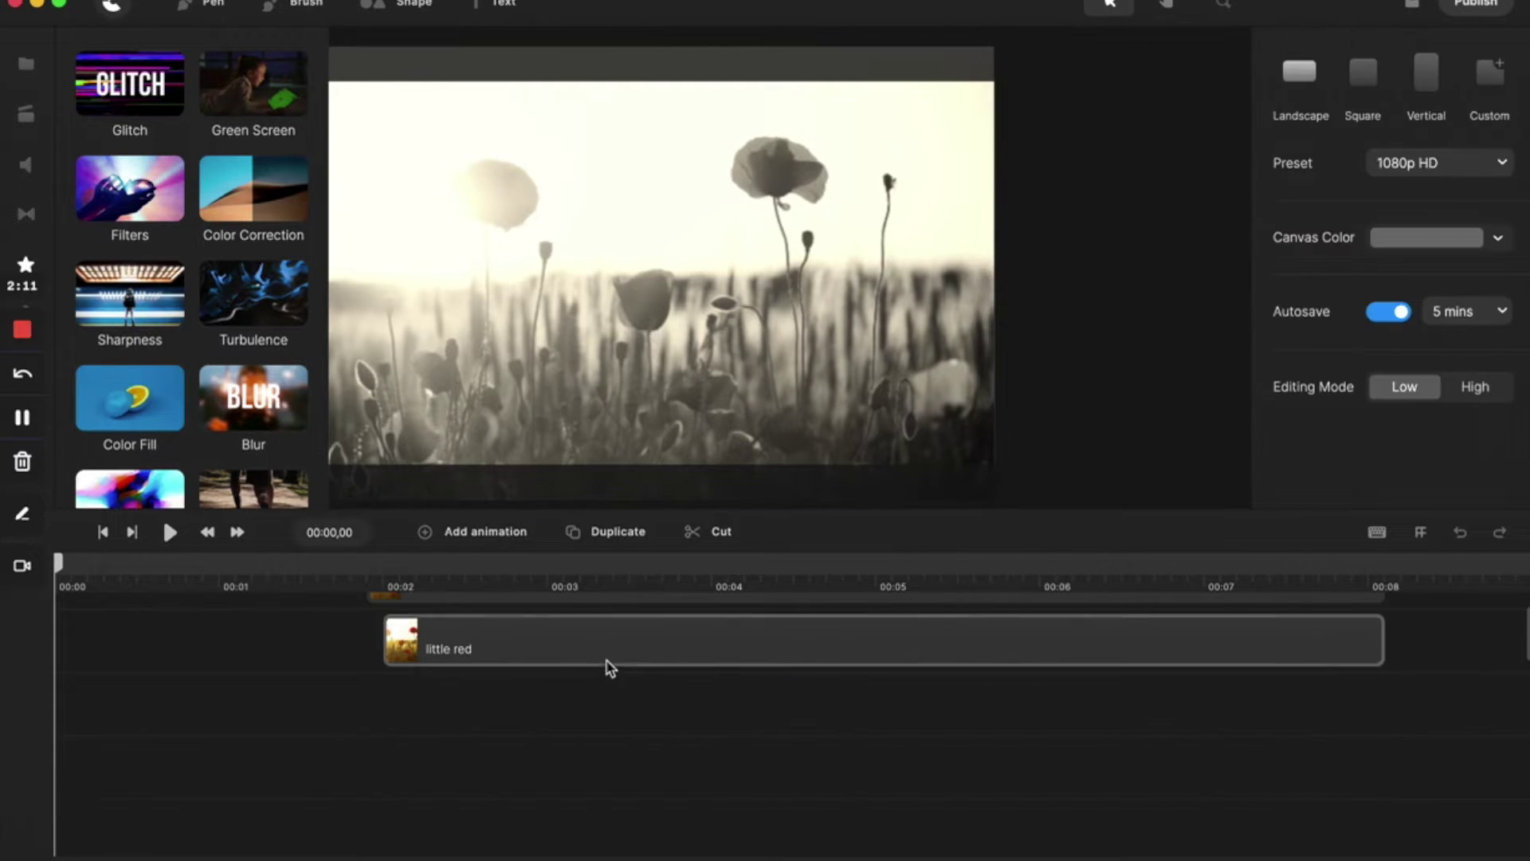
pyautogui.click(608, 660)
pyautogui.press('Delete')
pyautogui.click(610, 666)
pyautogui.press('Delete')
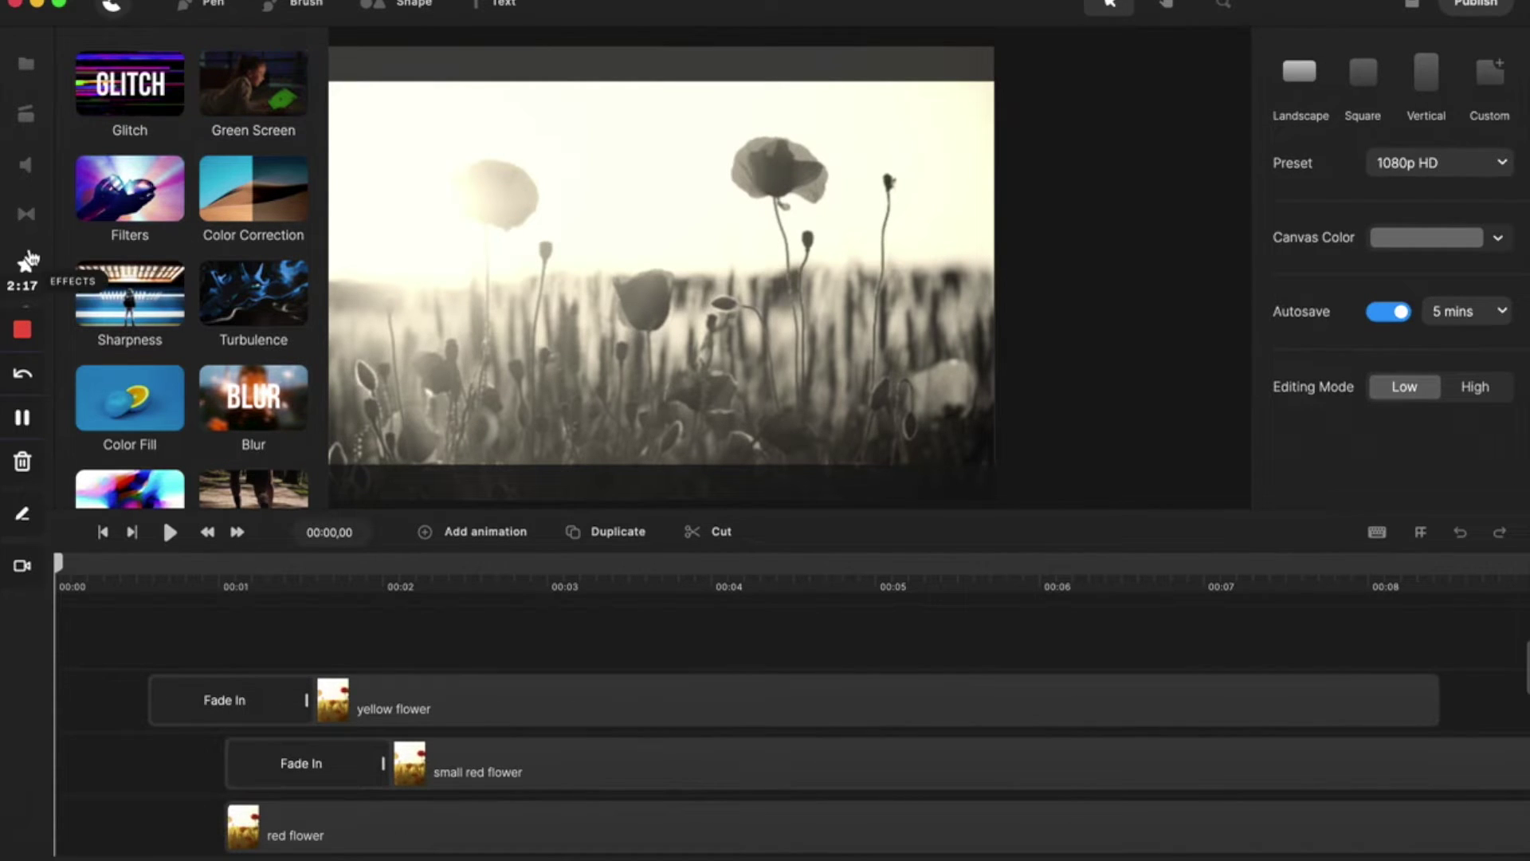
pyautogui.click(28, 264)
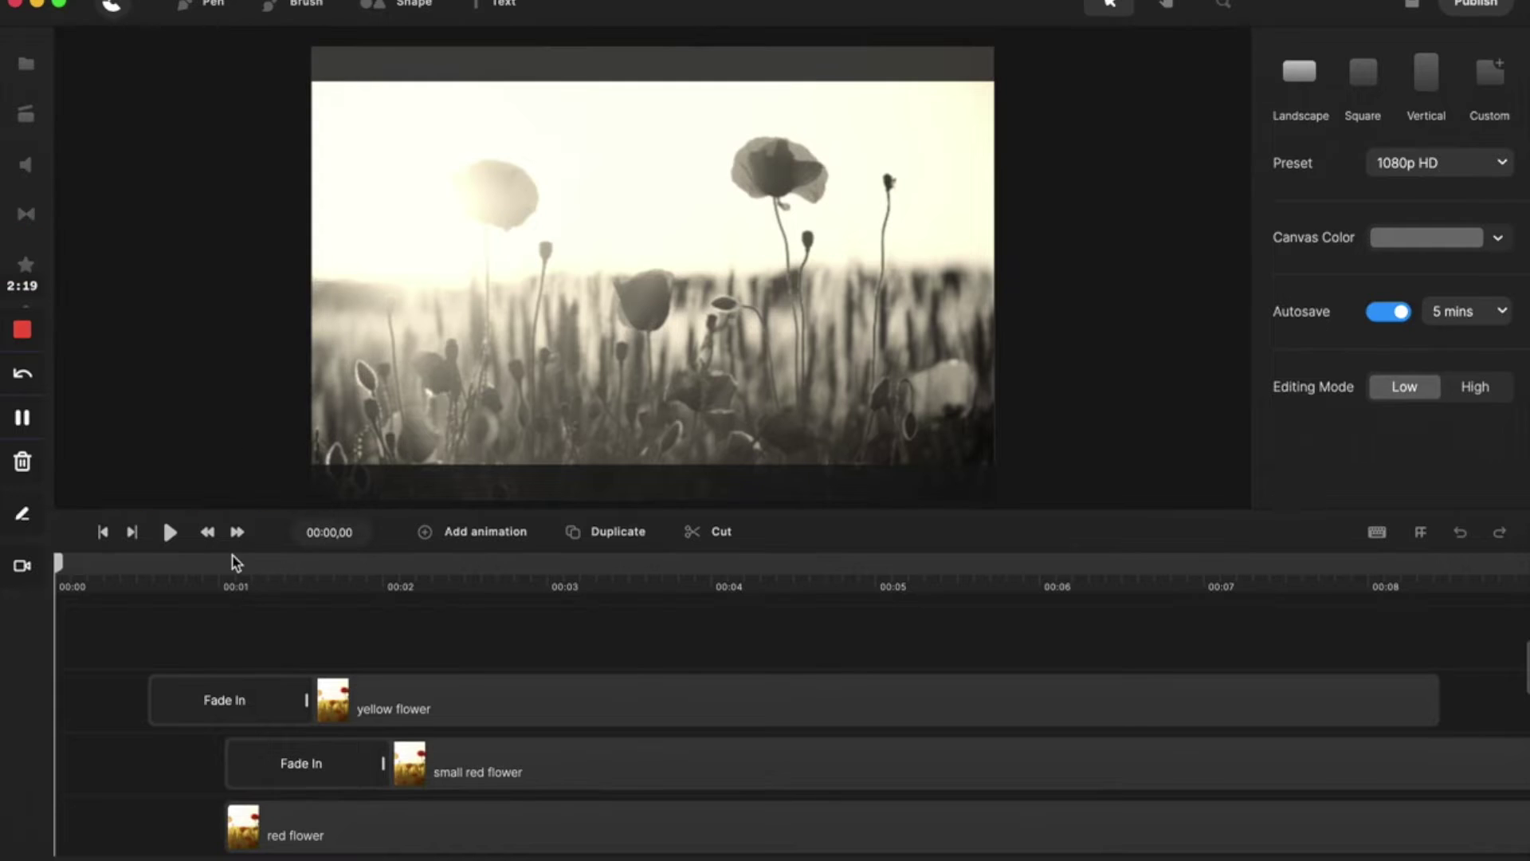
# - Move the small red flower clip to about 00:04.3 and the yellow flower clip to 00:04.6
pyautogui.click(247, 761)
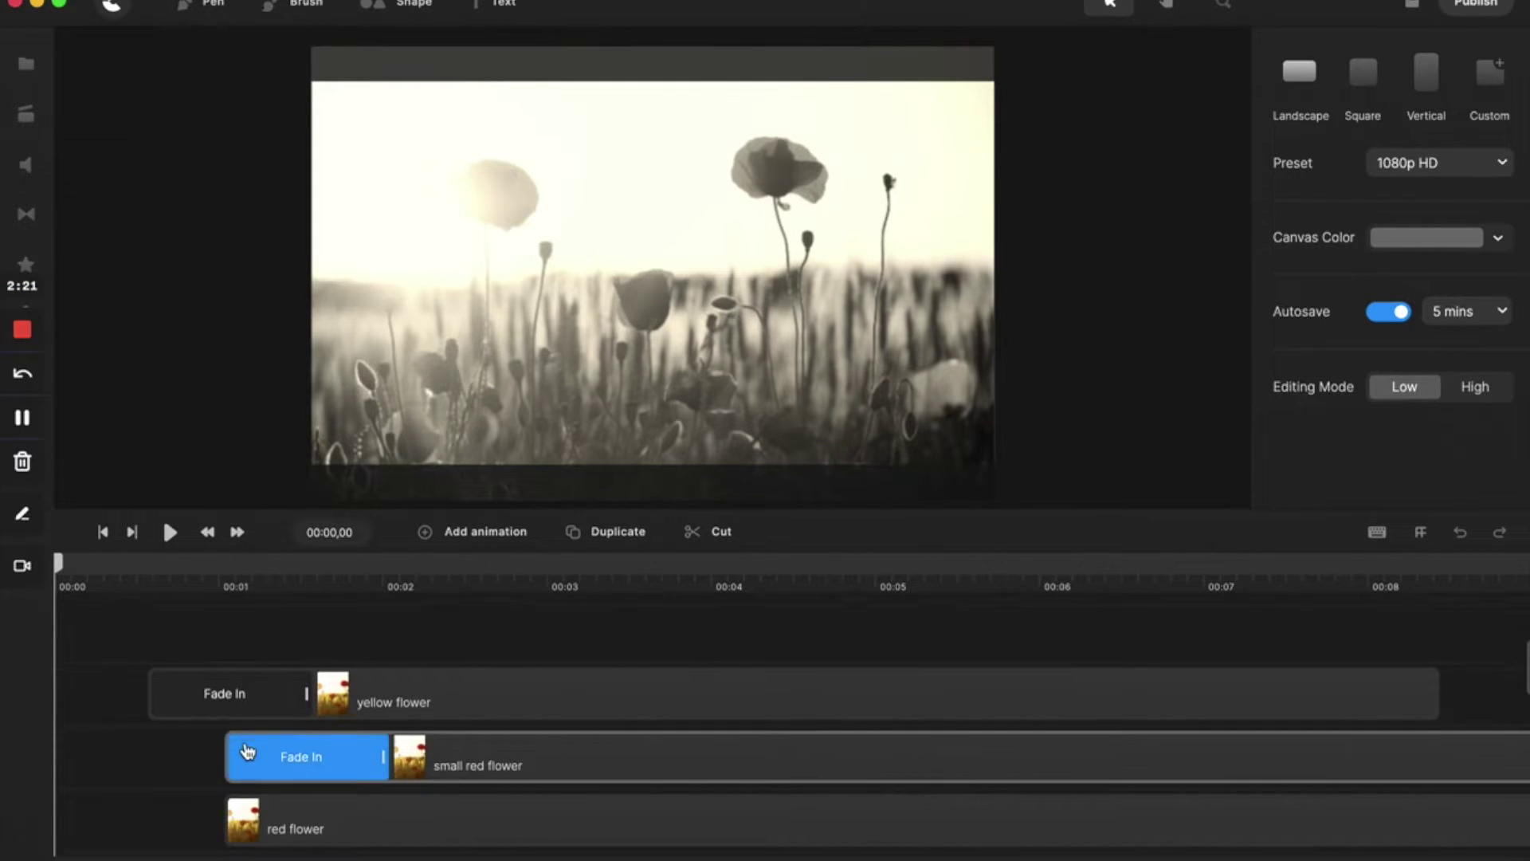
pyautogui.scroll(-3, 246, 745)
pyautogui.scroll(2, 246, 745)
pyautogui.click(451, 737)
pyautogui.moveTo(450, 737); pyautogui.dragTo(992, 725)
pyautogui.moveTo(444, 672); pyautogui.dragTo(1065, 692)
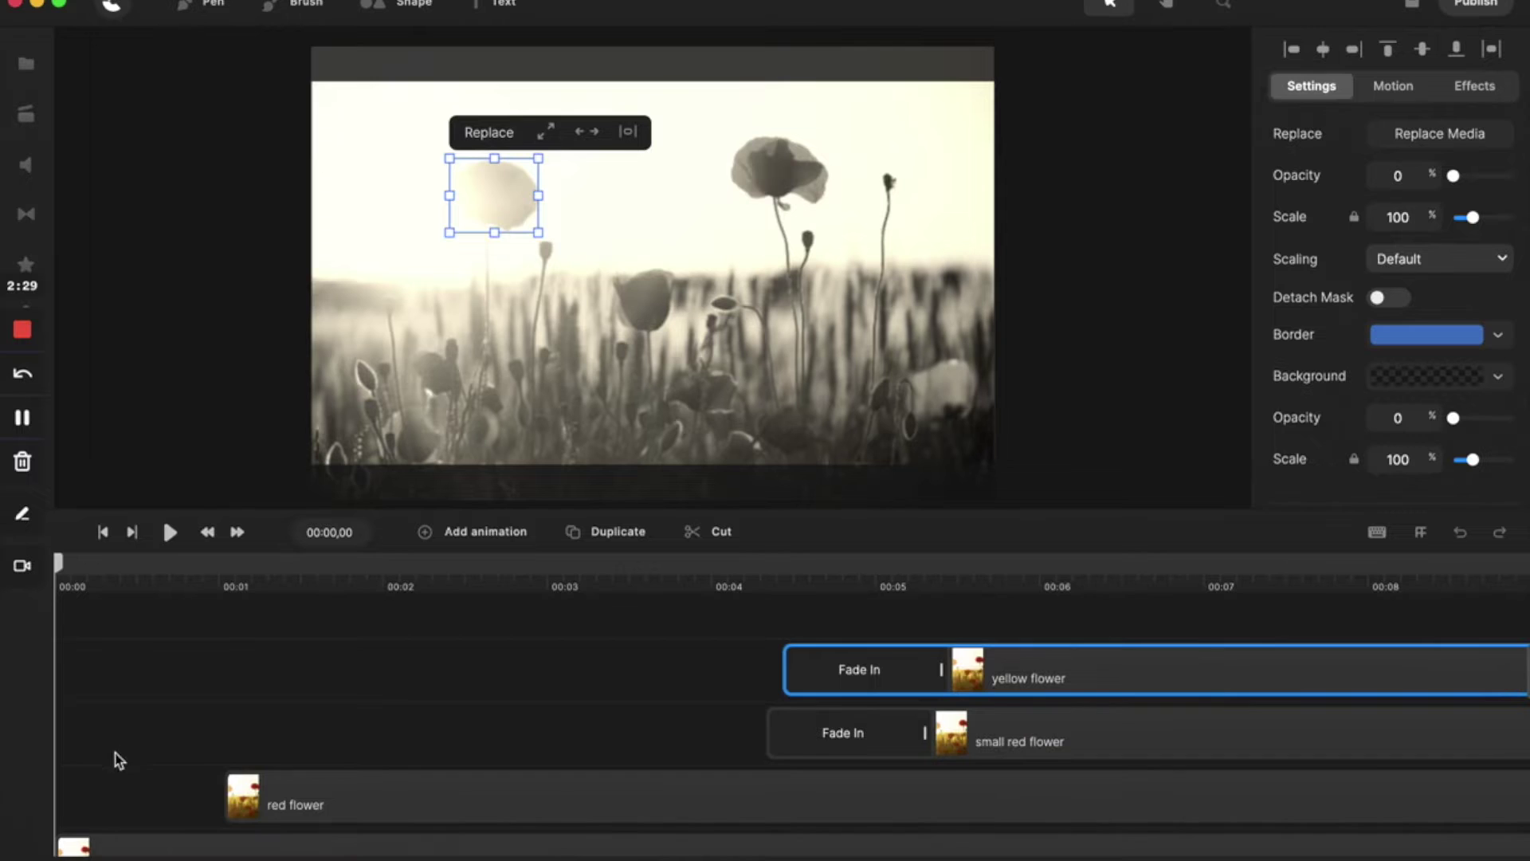
# - Preview the opening, then shift the red flower clip to start at about 00:01
pyautogui.click(170, 532)
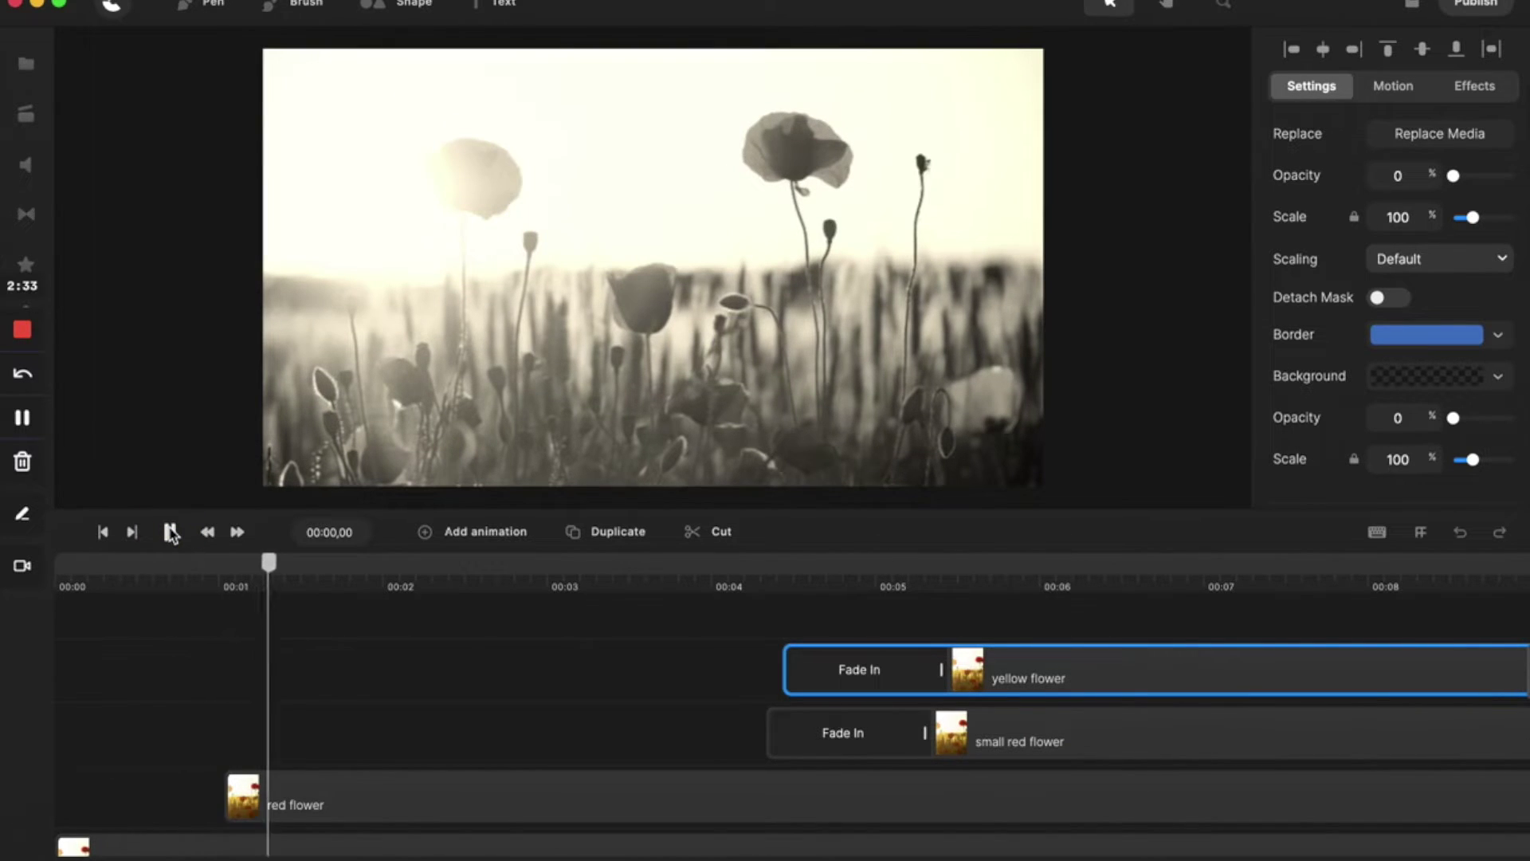
pyautogui.click(170, 532)
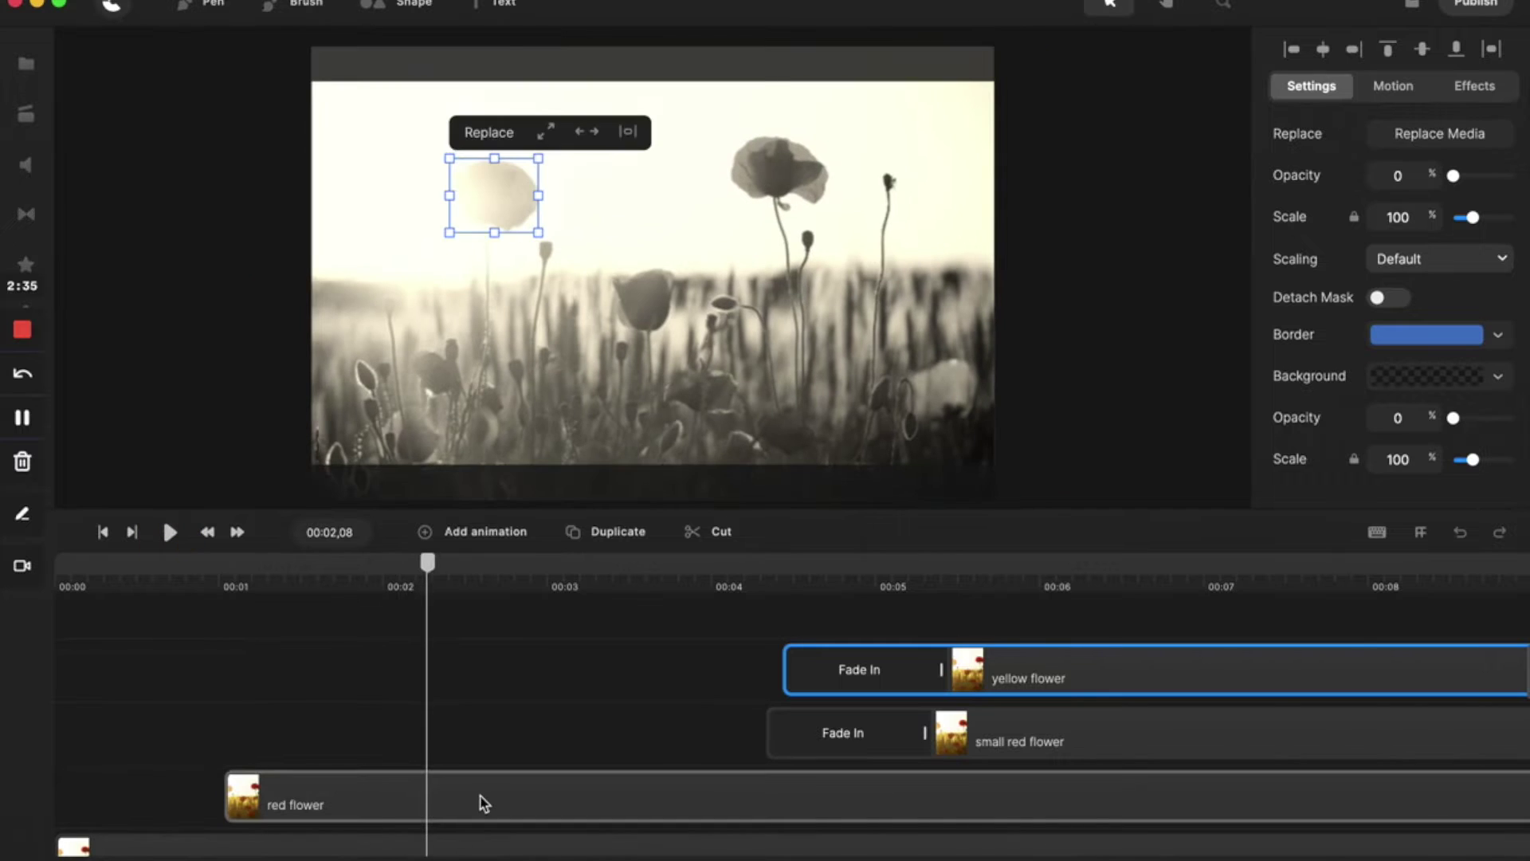
pyautogui.click(479, 799)
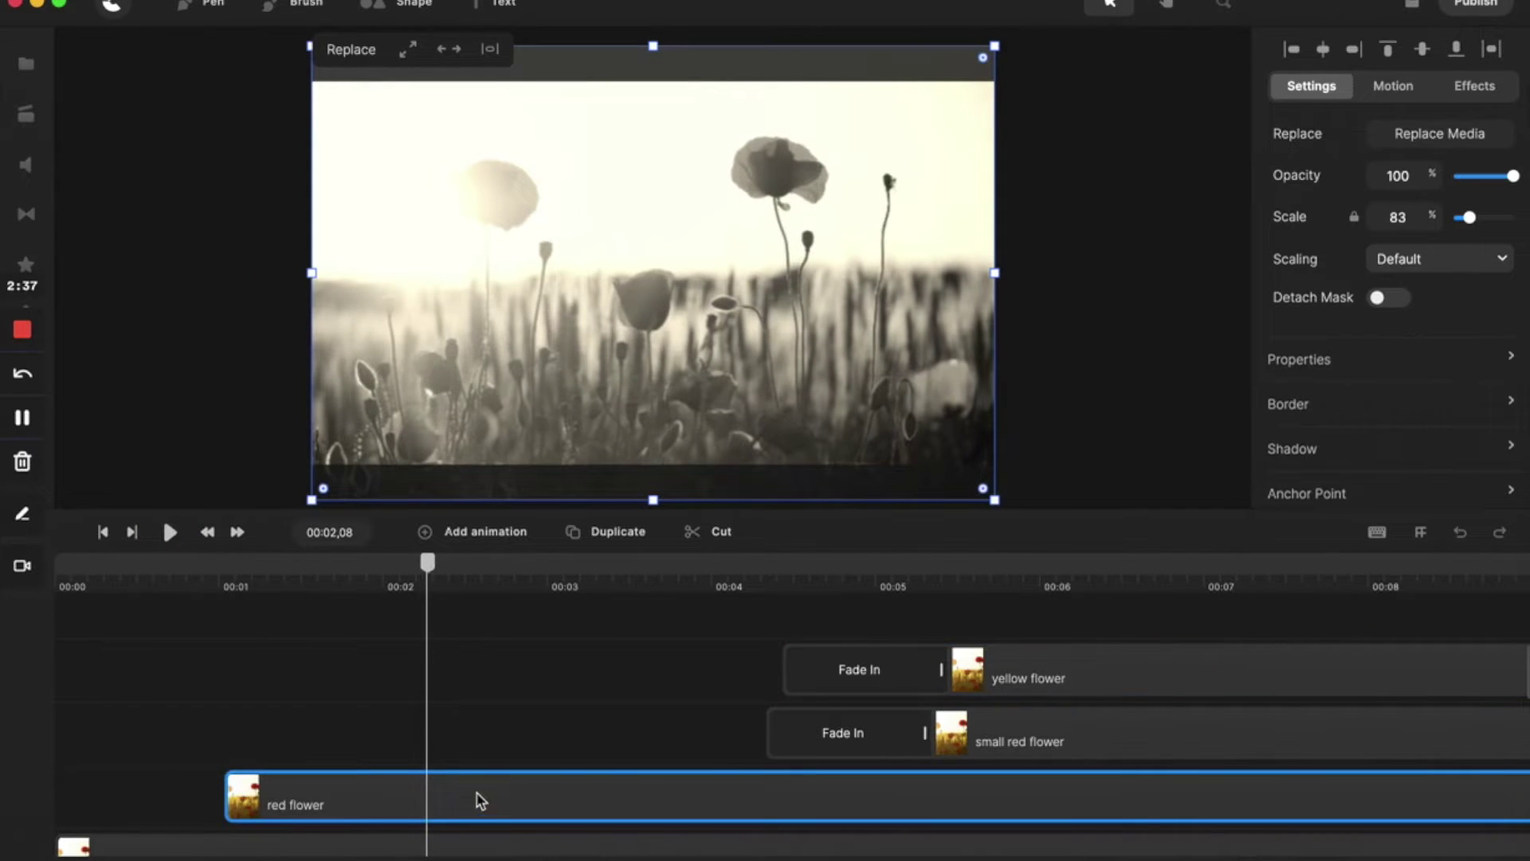
pyautogui.moveTo(428, 566); pyautogui.dragTo(241, 588)
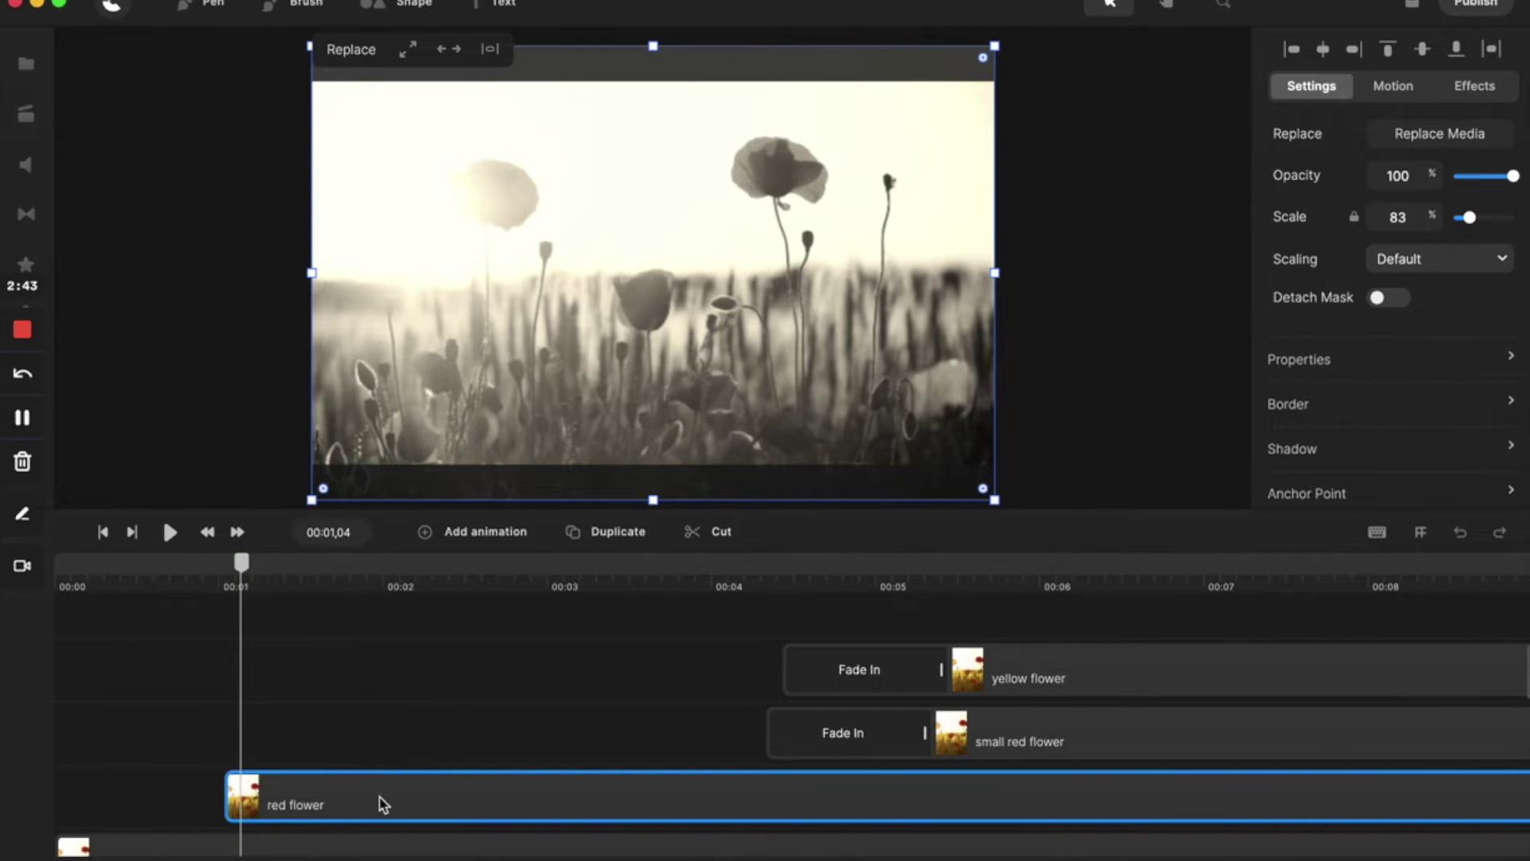
pyautogui.moveTo(384, 803)
pyautogui.mouseDown()
pyautogui.moveTo(488, 802)
pyautogui.moveTo(395, 805)
pyautogui.mouseUp()
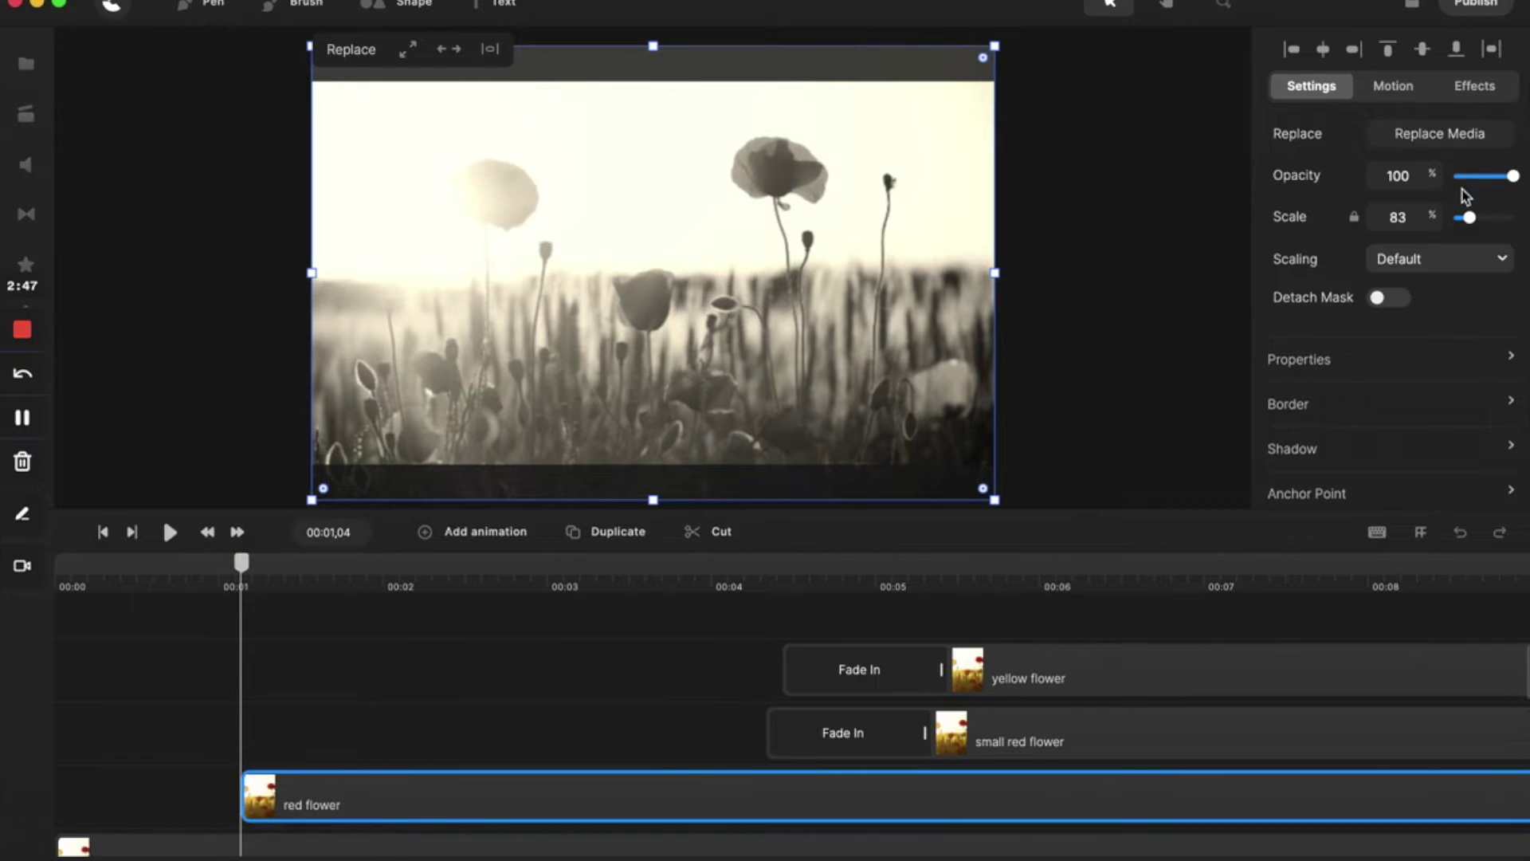
# - Remove the Filters effect from the red flower clip and scrub back to the earlier sepia frames
pyautogui.click(1474, 86)
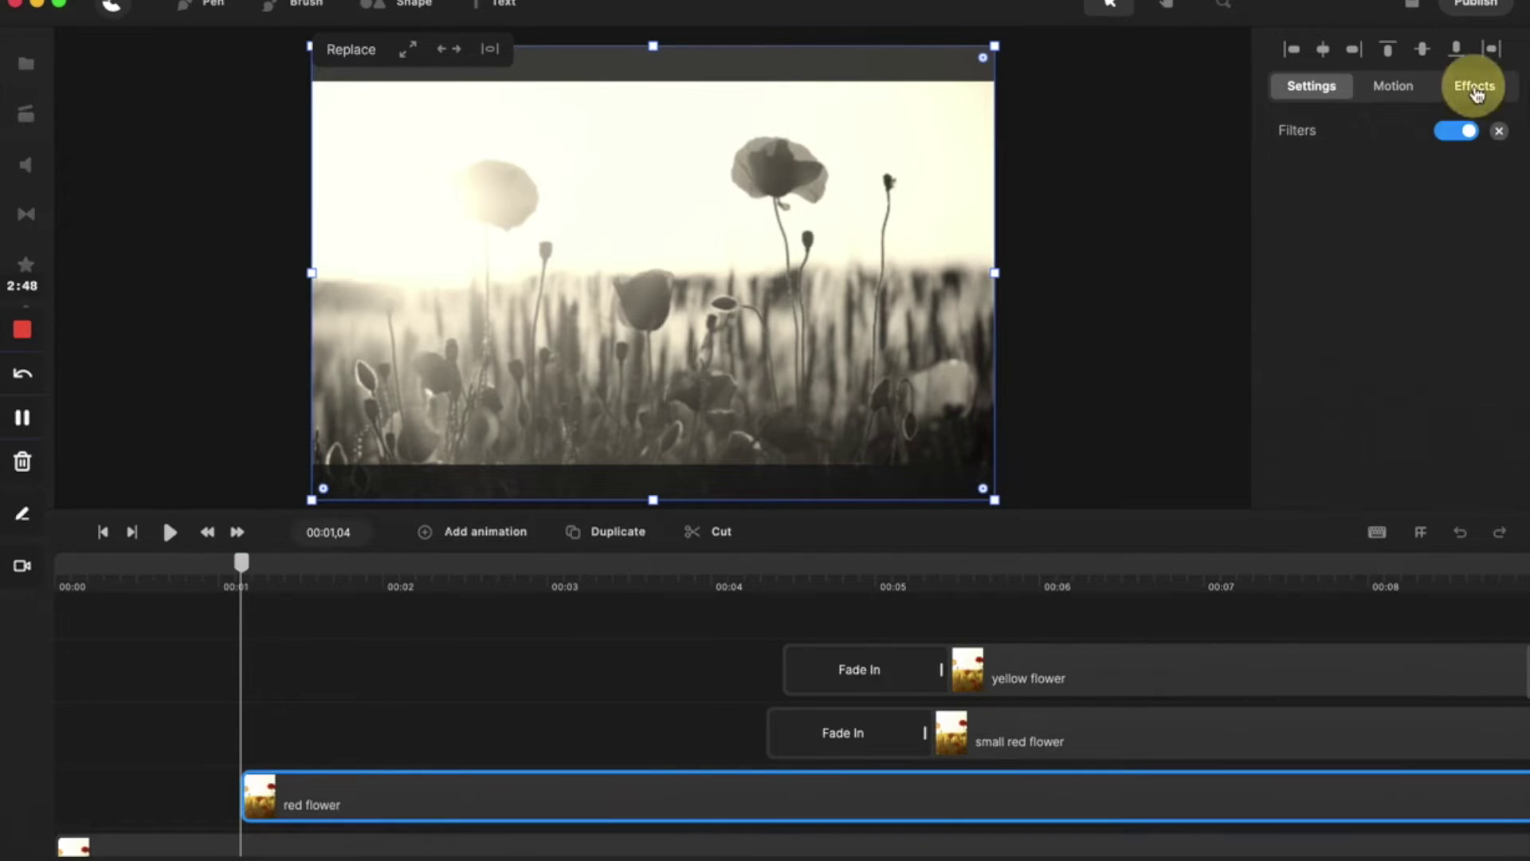
pyautogui.click(1499, 132)
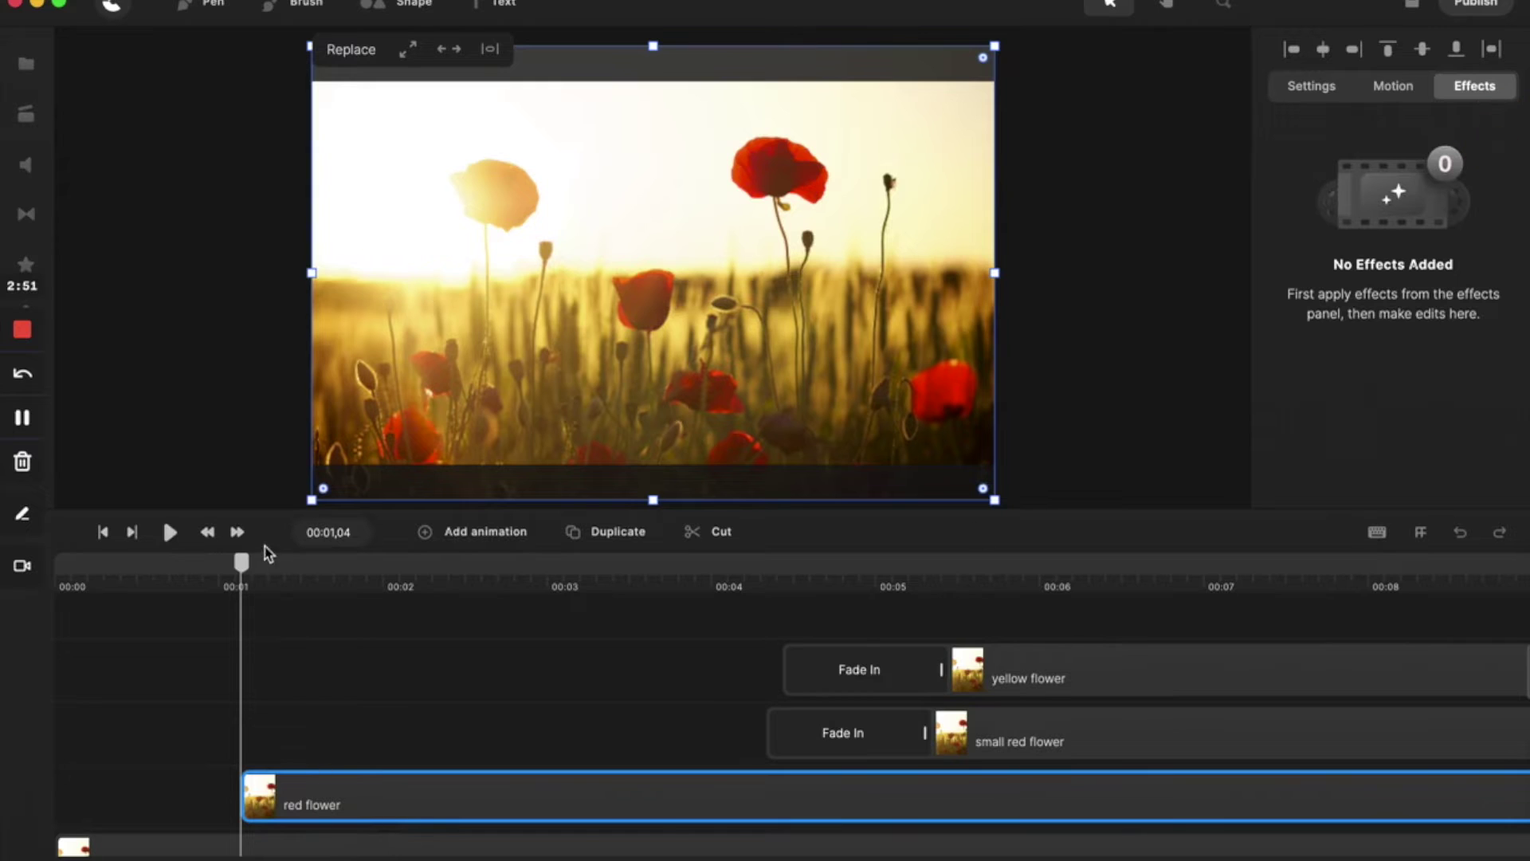
pyautogui.moveTo(139, 592); pyautogui.dragTo(250, 618)
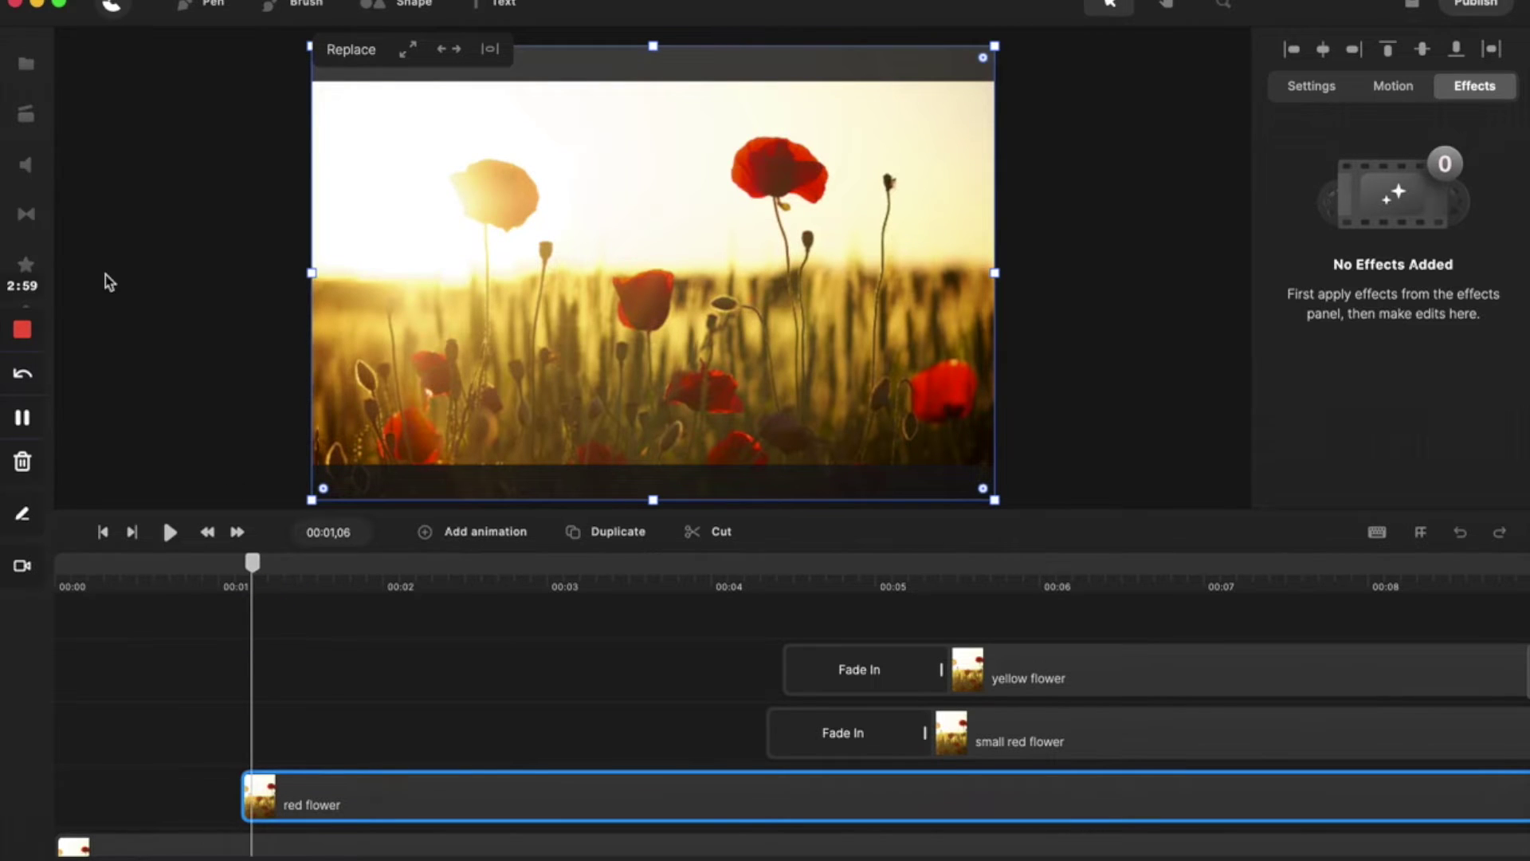
pyautogui.click(358, 807)
# - Switch to the Pen tool and zoom the canvas in on the large red poppy
pyautogui.click(212, 8)
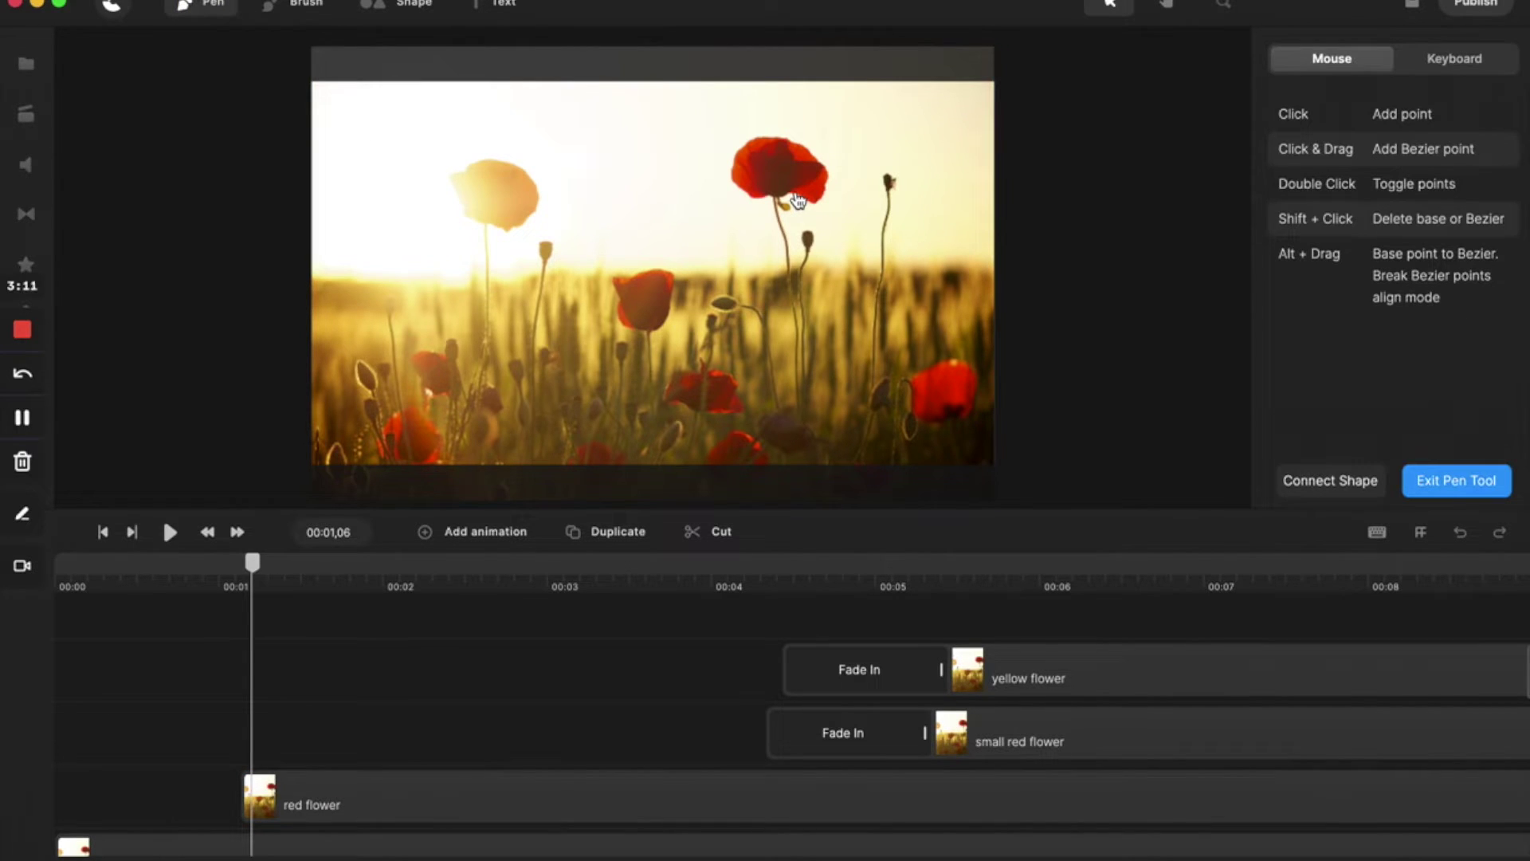
pyautogui.scroll(5, 798, 200)
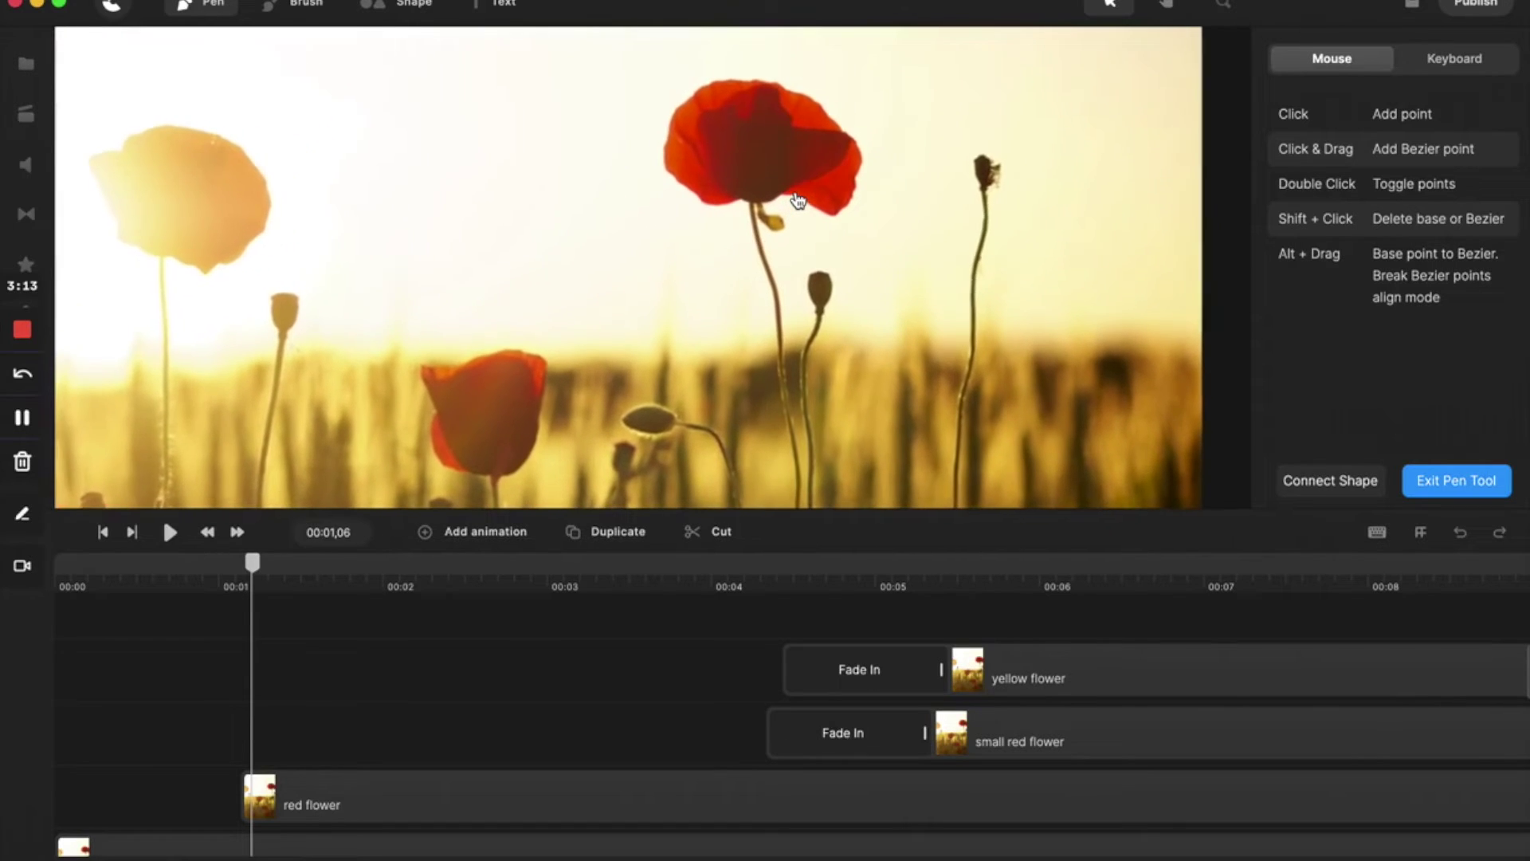
pyautogui.scroll(3, 797, 201)
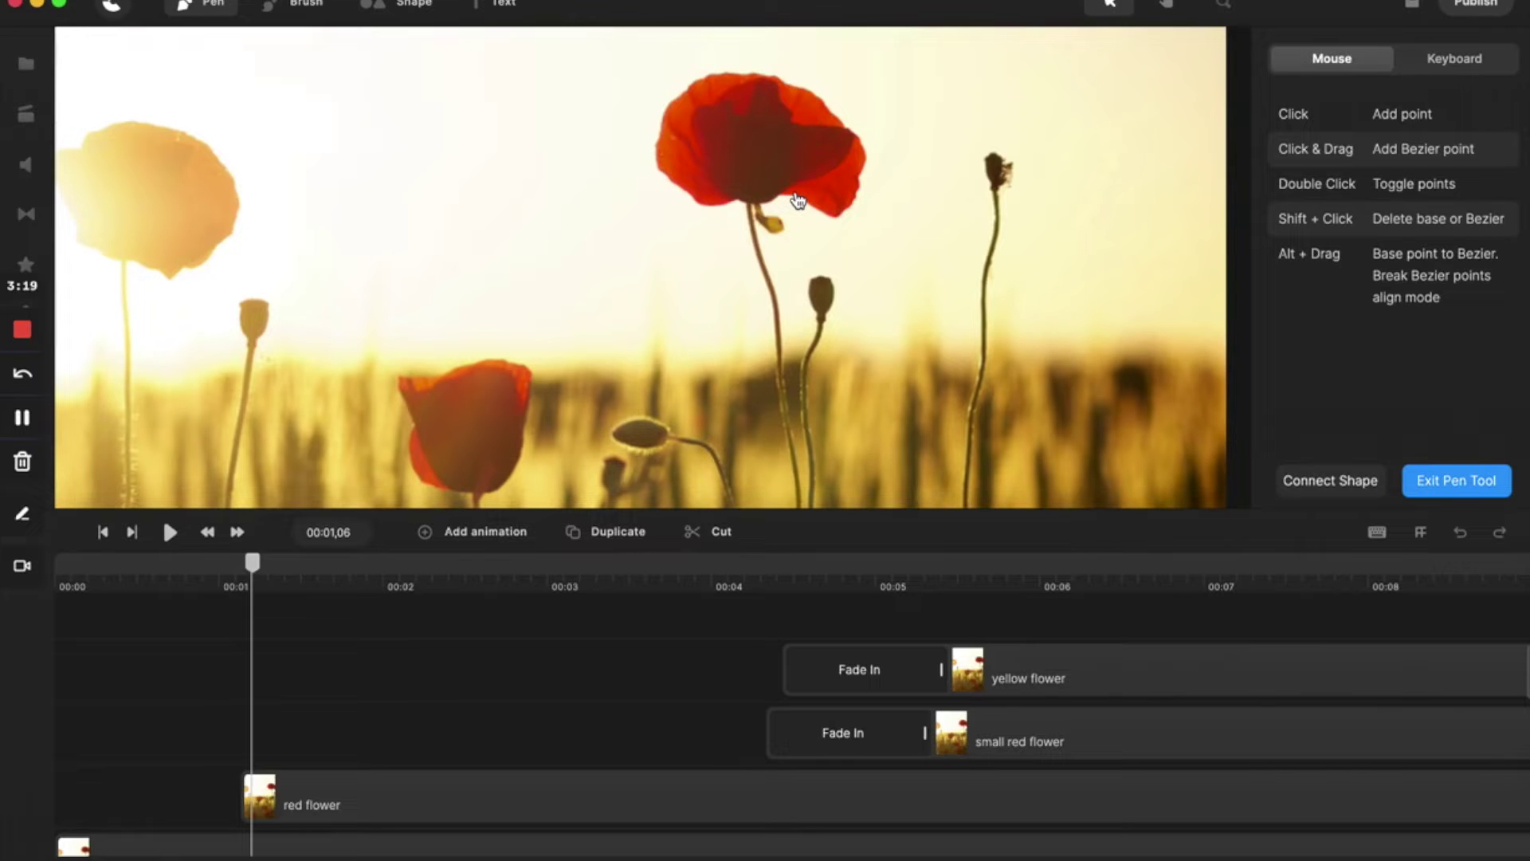
pyautogui.click(1222, 8)
pyautogui.moveTo(1134, 138); pyautogui.dragTo(1131, 140)
pyautogui.scroll(-5, 943, 460)
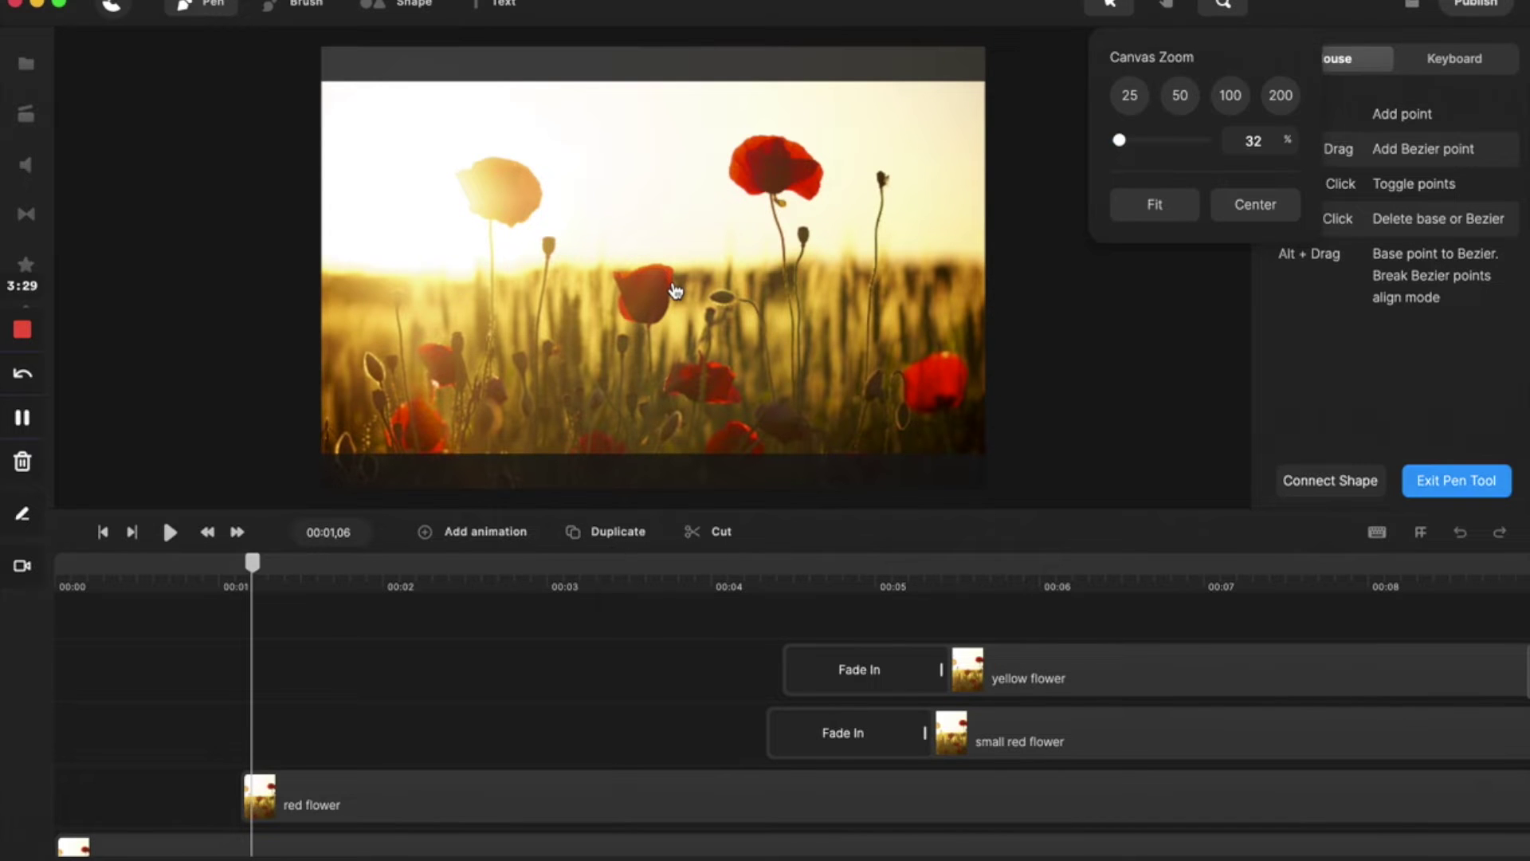
pyautogui.scroll(7, 675, 291)
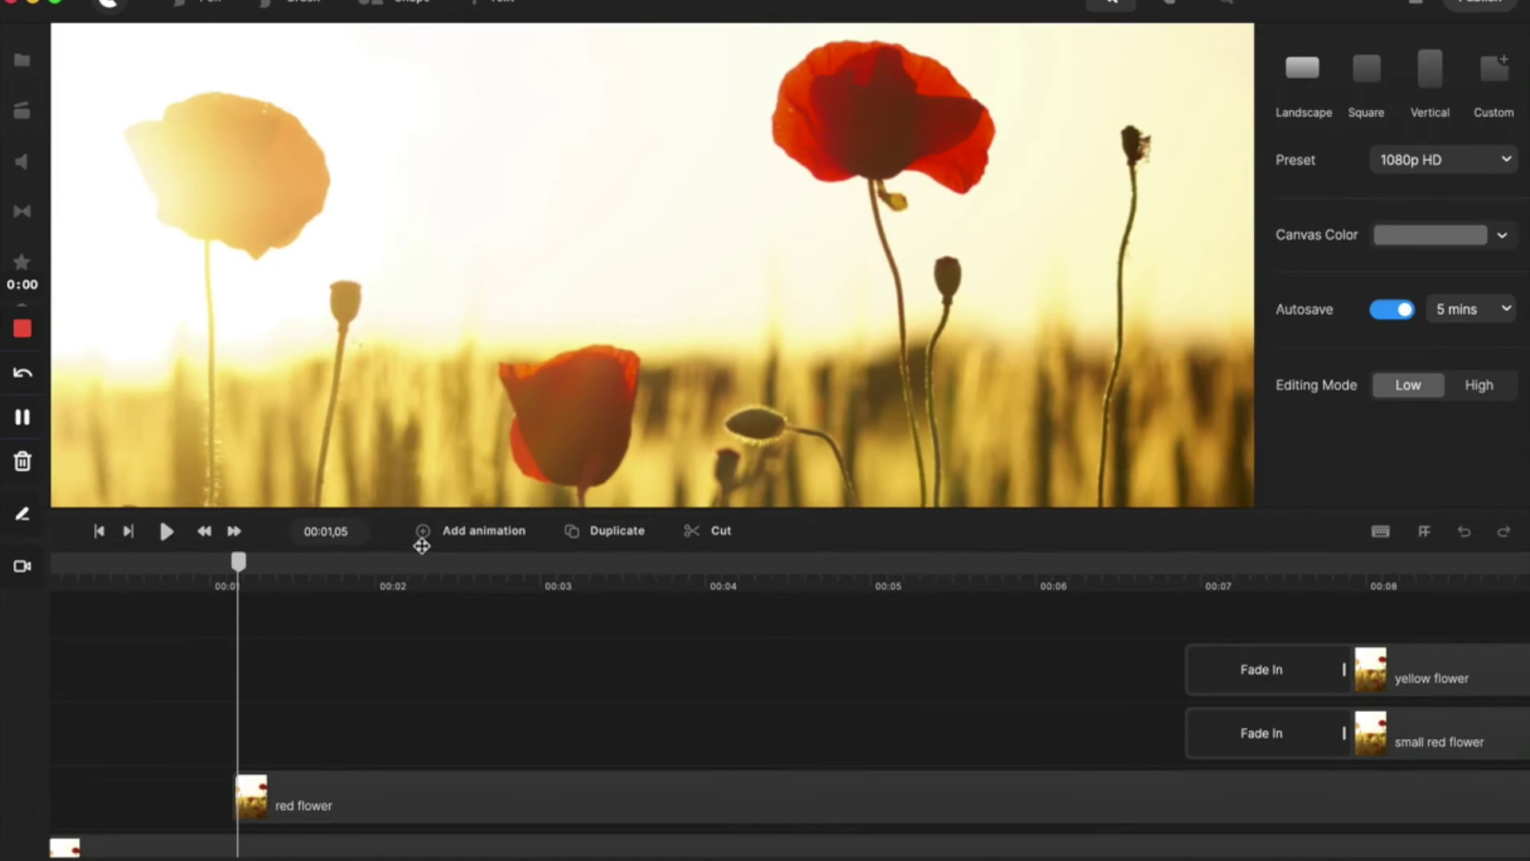
# - On the red flower clip, begin a Pen path with points at the big poppy's lower-left edge
pyautogui.press('XF86AudioRaiseVolume')
pyautogui.press('XF86AudioRaiseVolume')
pyautogui.click(337, 809)
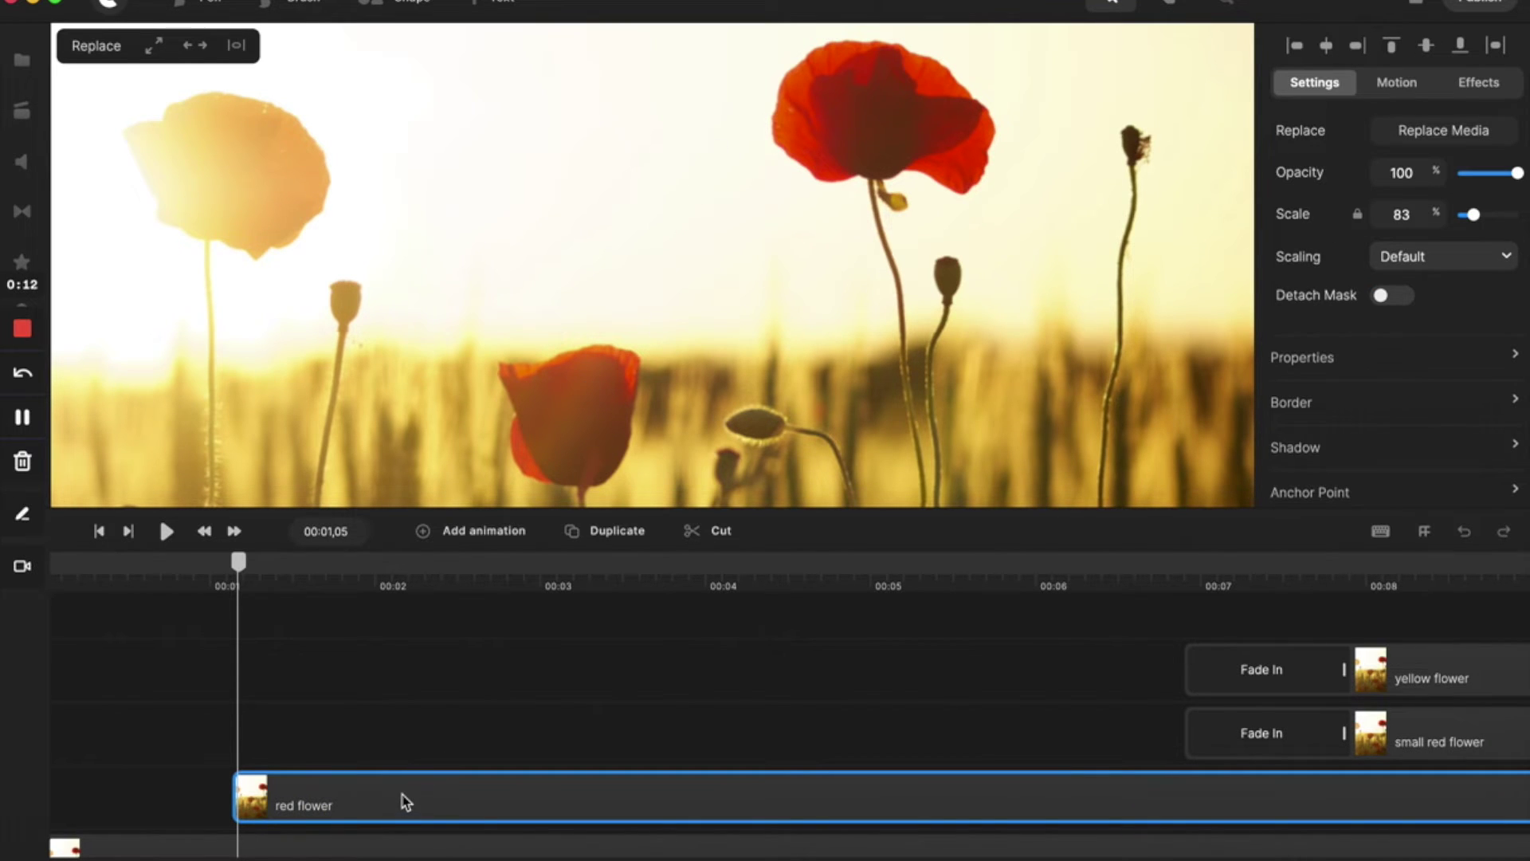
pyautogui.click(206, 3)
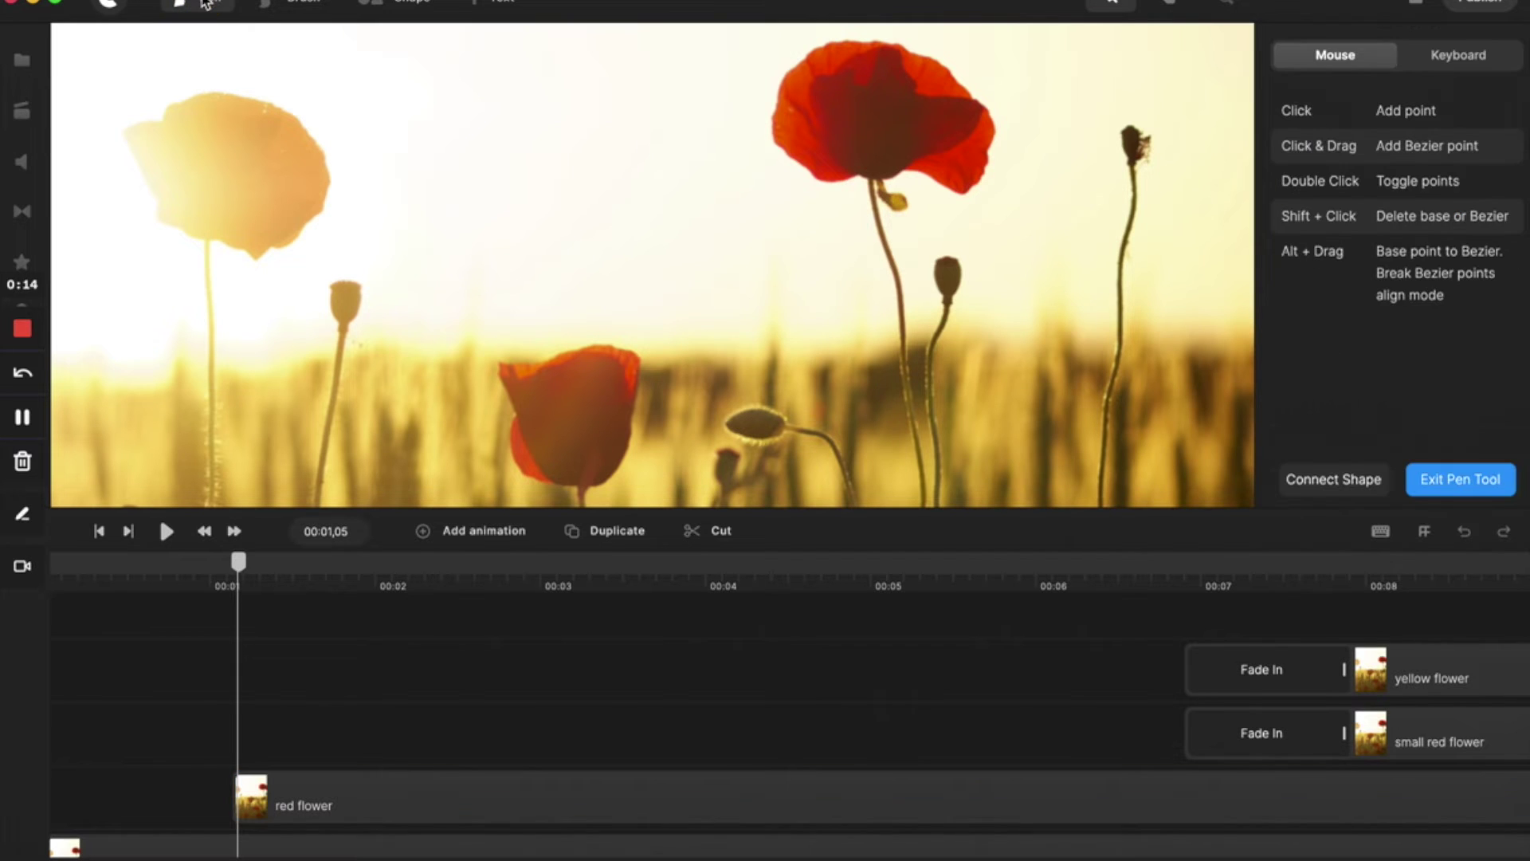
pyautogui.click(817, 185)
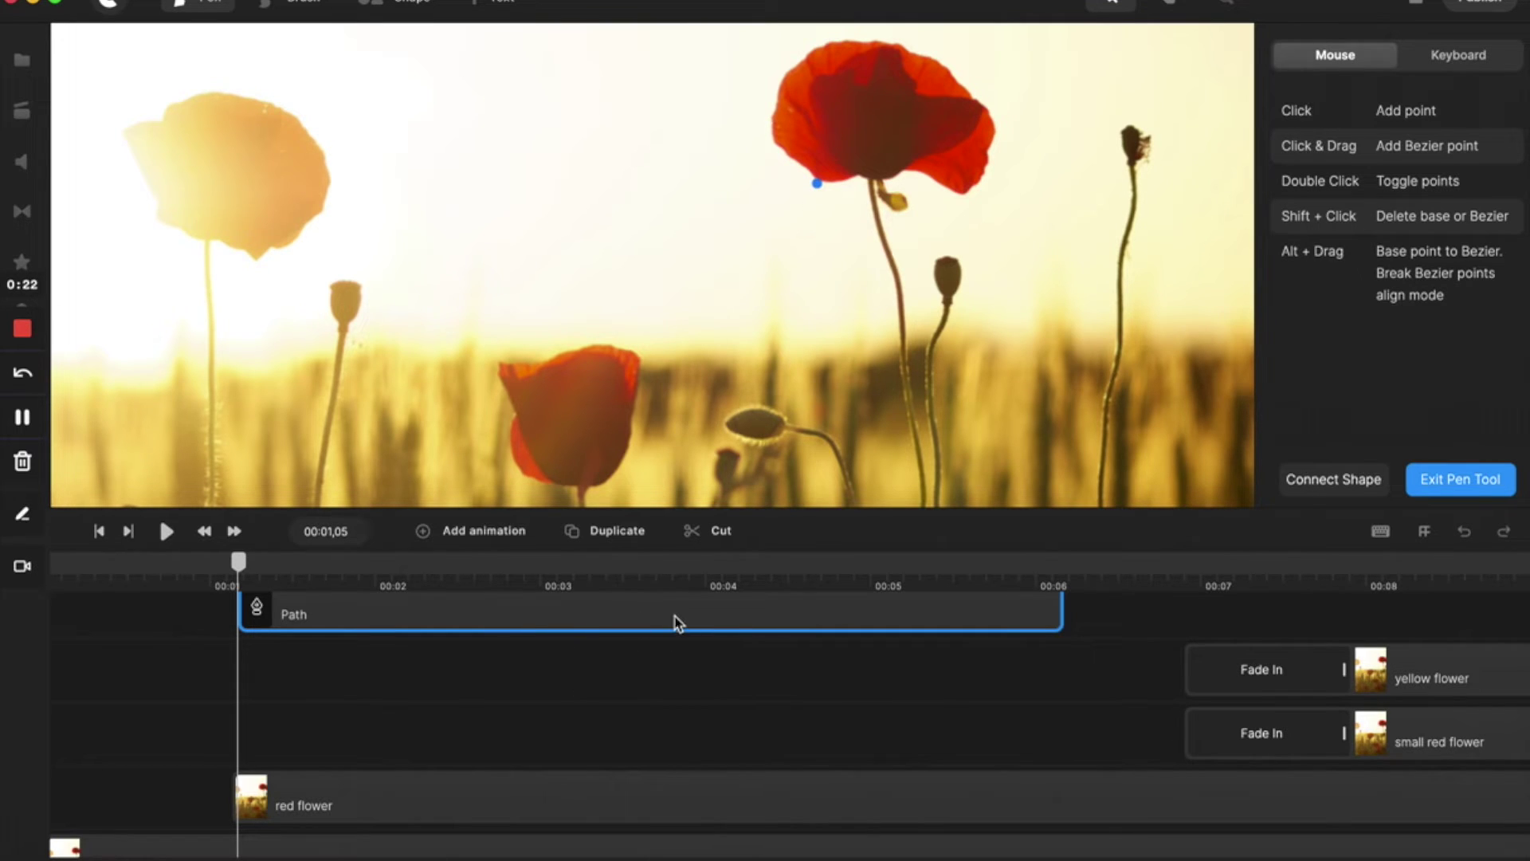
pyautogui.click(797, 158)
# - Trace the path up the poppy's left edge and across its top, with a curved upper-left point
pyautogui.click(775, 141)
pyautogui.click(774, 108)
pyautogui.moveTo(799, 66); pyautogui.dragTo(832, 42)
pyautogui.click(810, 54)
pyautogui.click(861, 38)
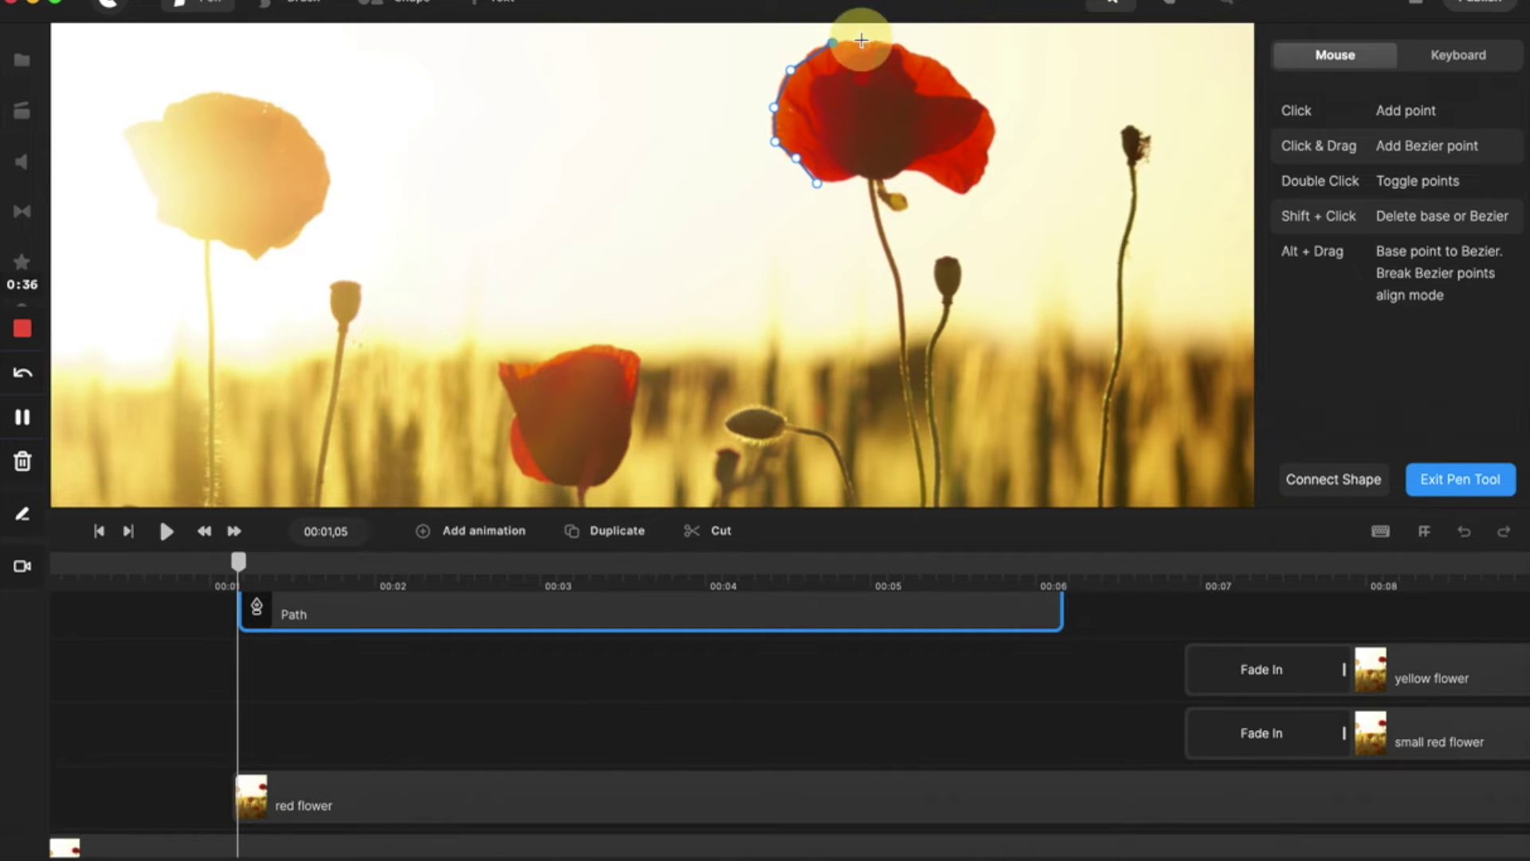
pyautogui.click(893, 42)
pyautogui.click(915, 52)
pyautogui.click(946, 65)
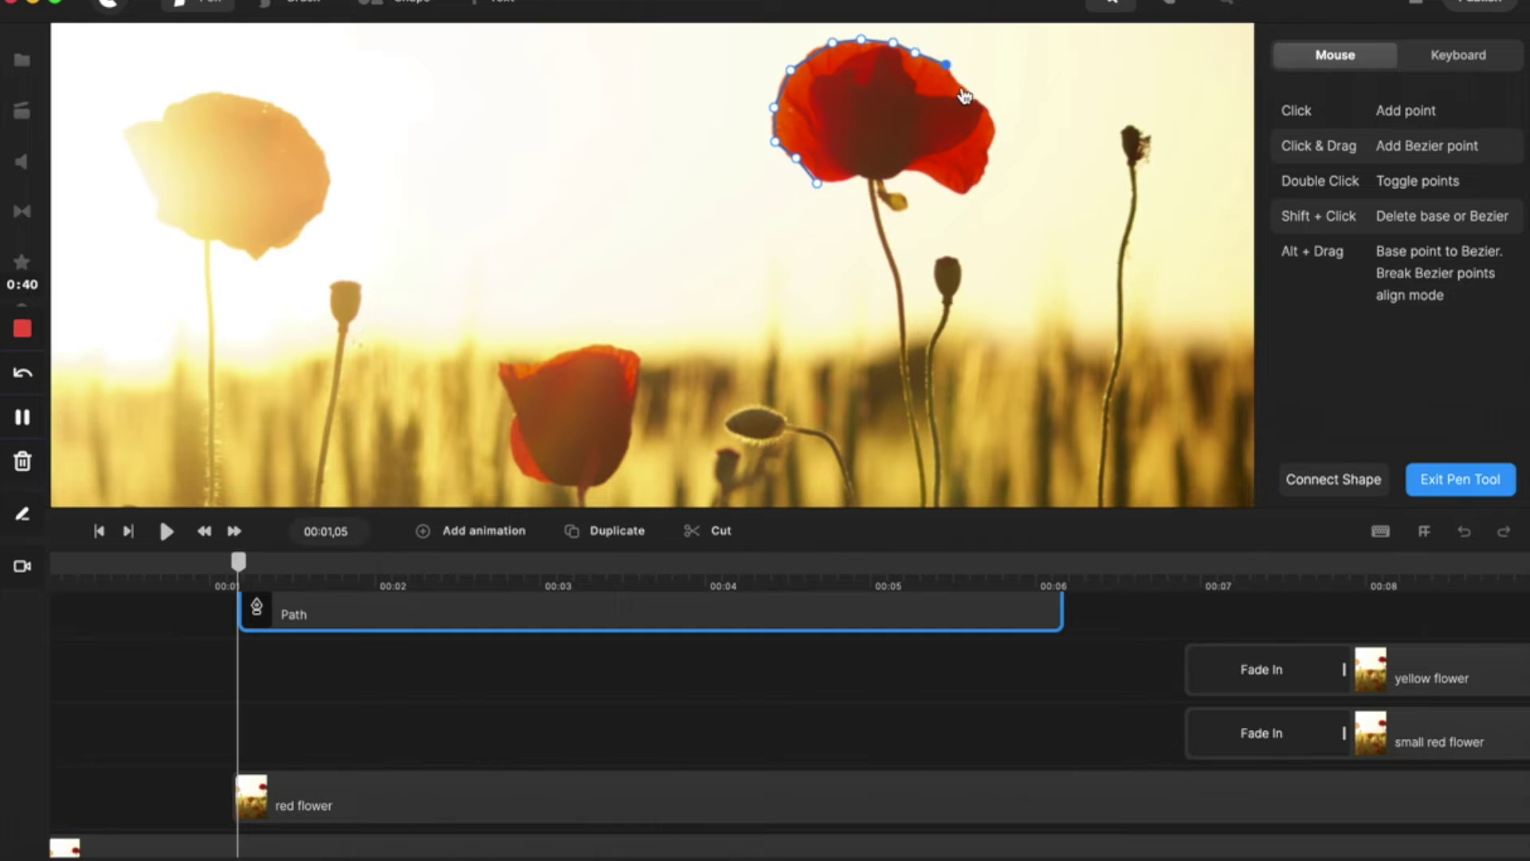
# - Continue the outline around the poppy's upper right and down its right edge
pyautogui.click(963, 88)
pyautogui.click(980, 104)
pyautogui.click(994, 123)
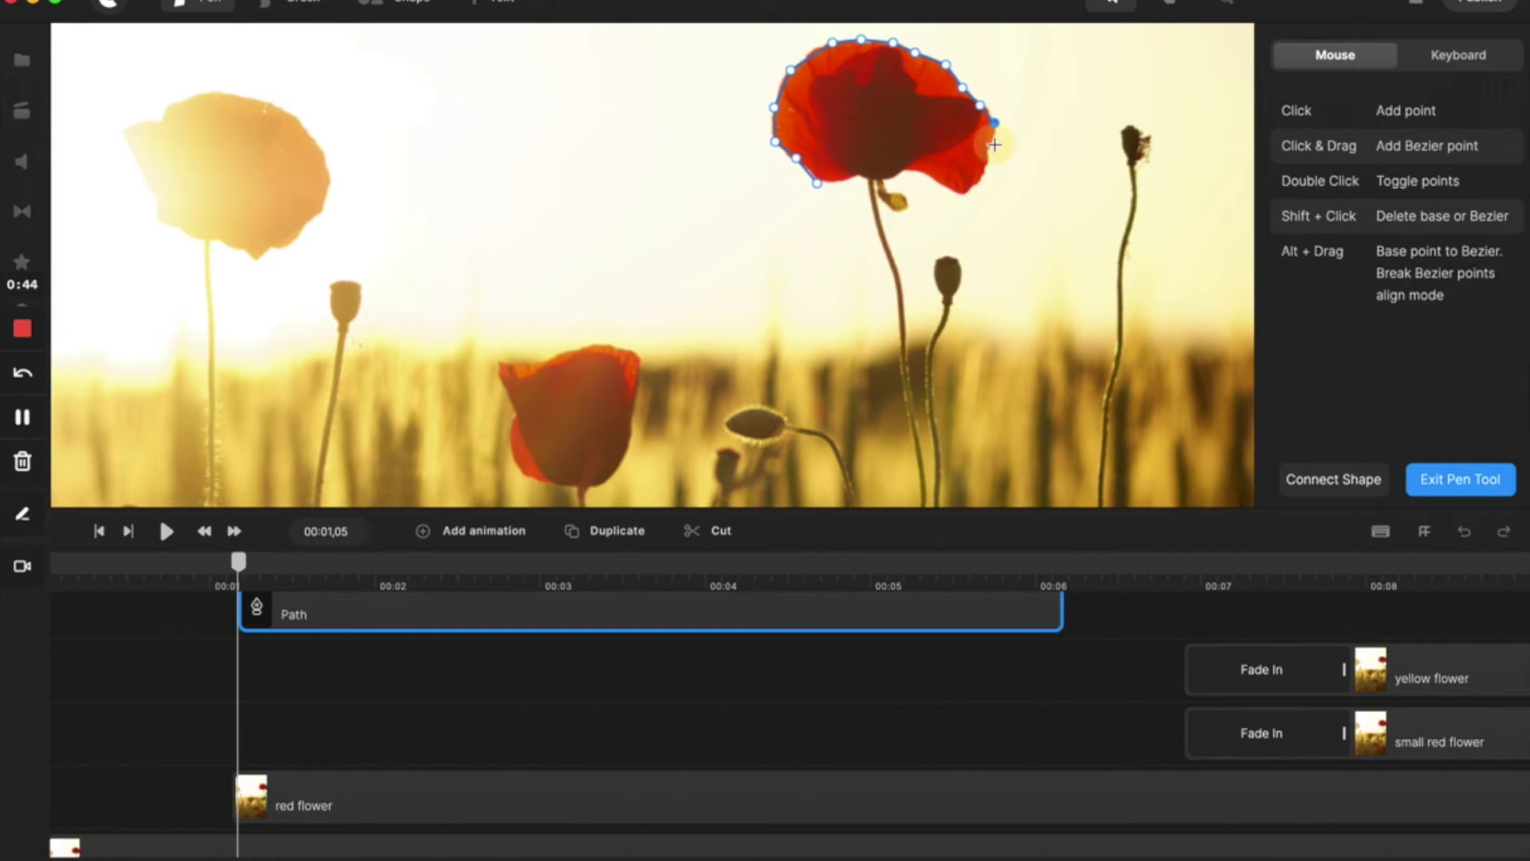
pyautogui.click(993, 142)
pyautogui.click(989, 157)
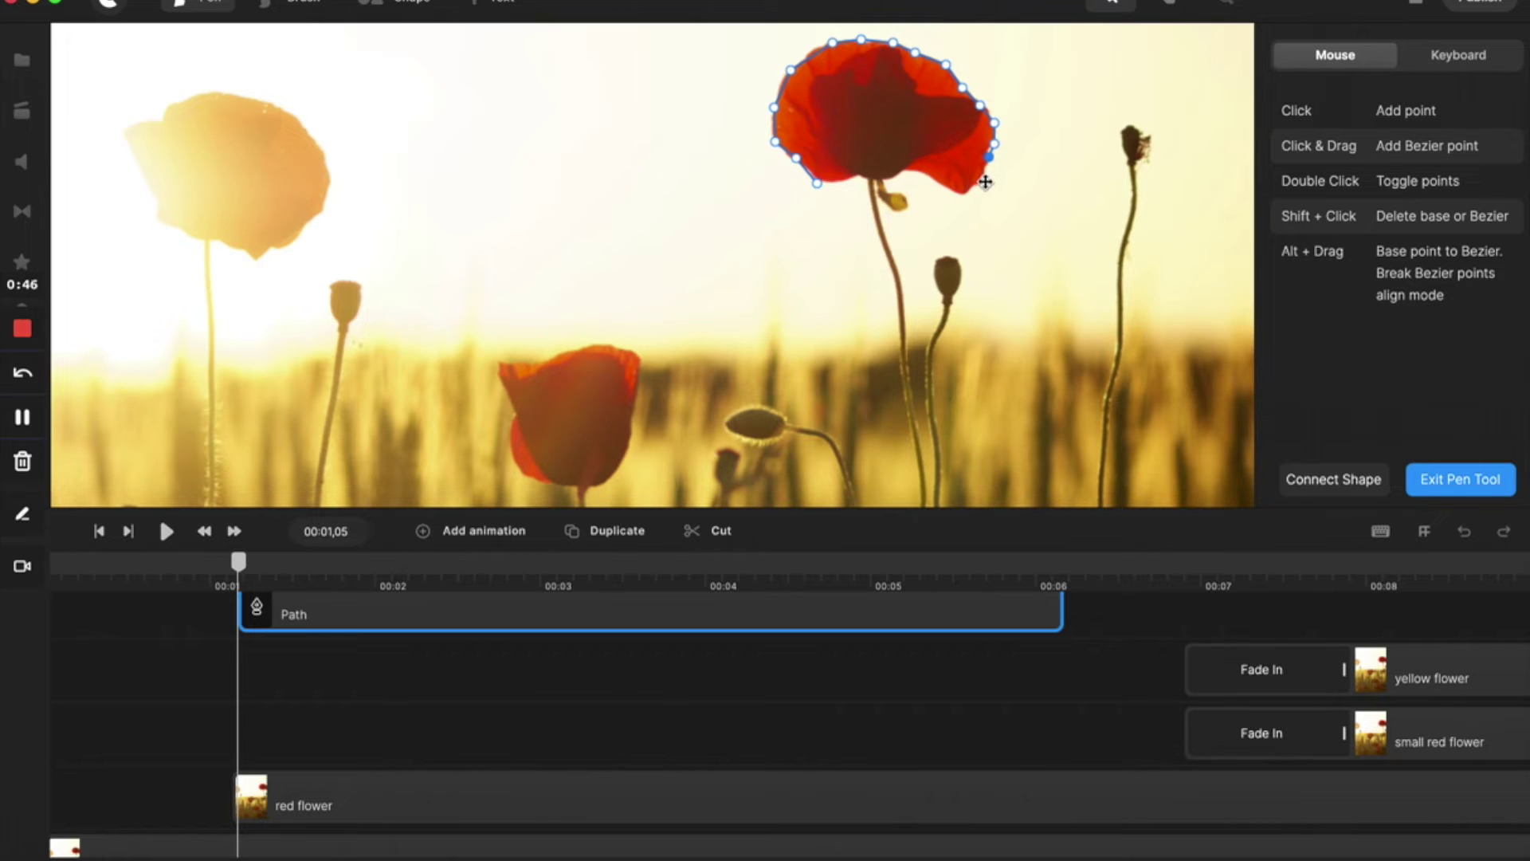
pyautogui.click(982, 180)
pyautogui.click(967, 192)
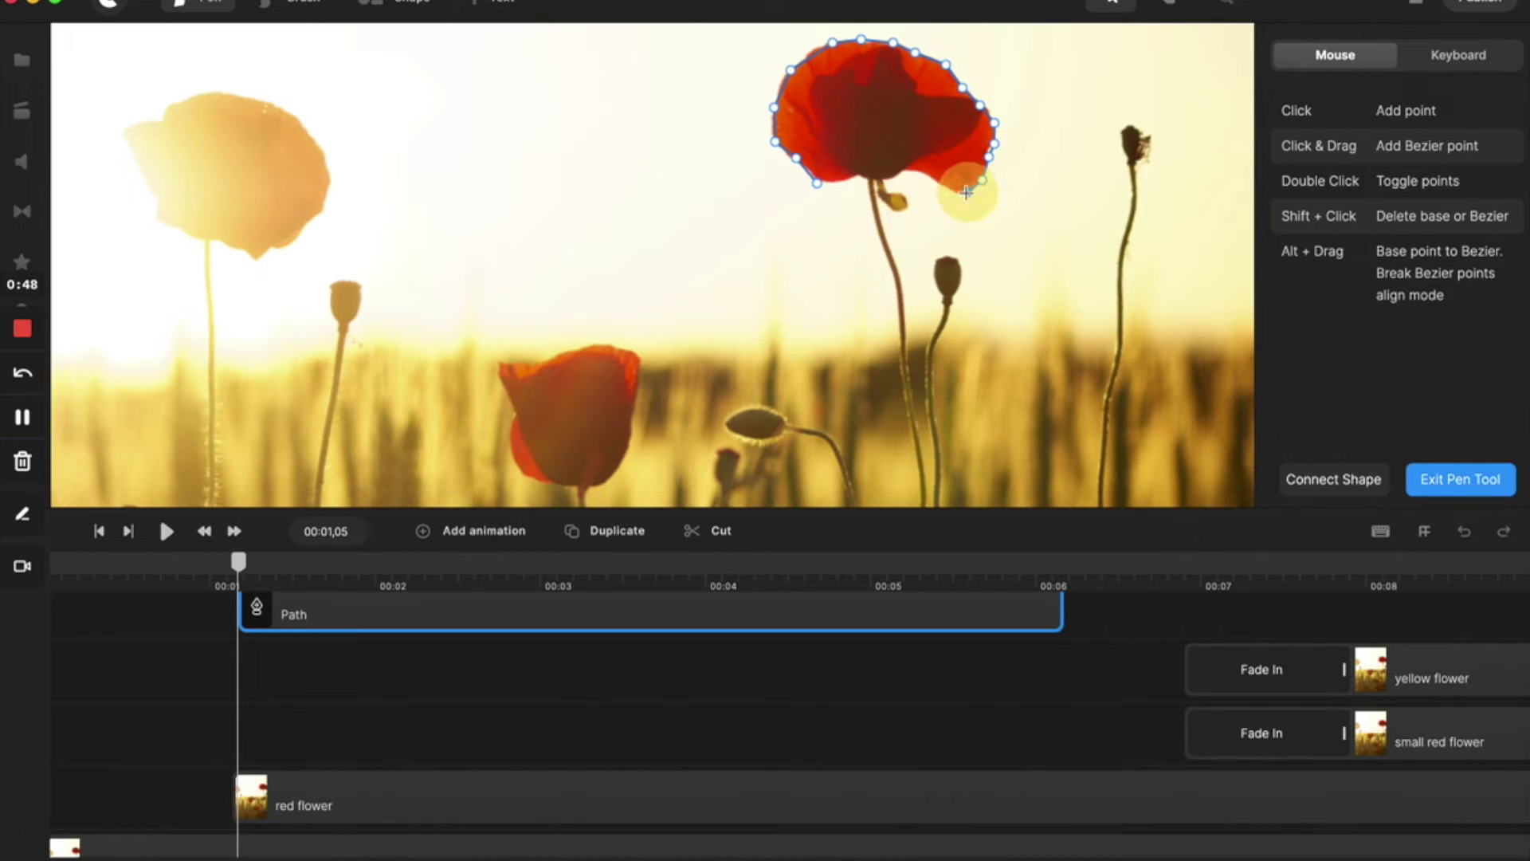
# - Trace the poppy's lower edge and close the outline at the first point
pyautogui.click(944, 186)
pyautogui.click(922, 172)
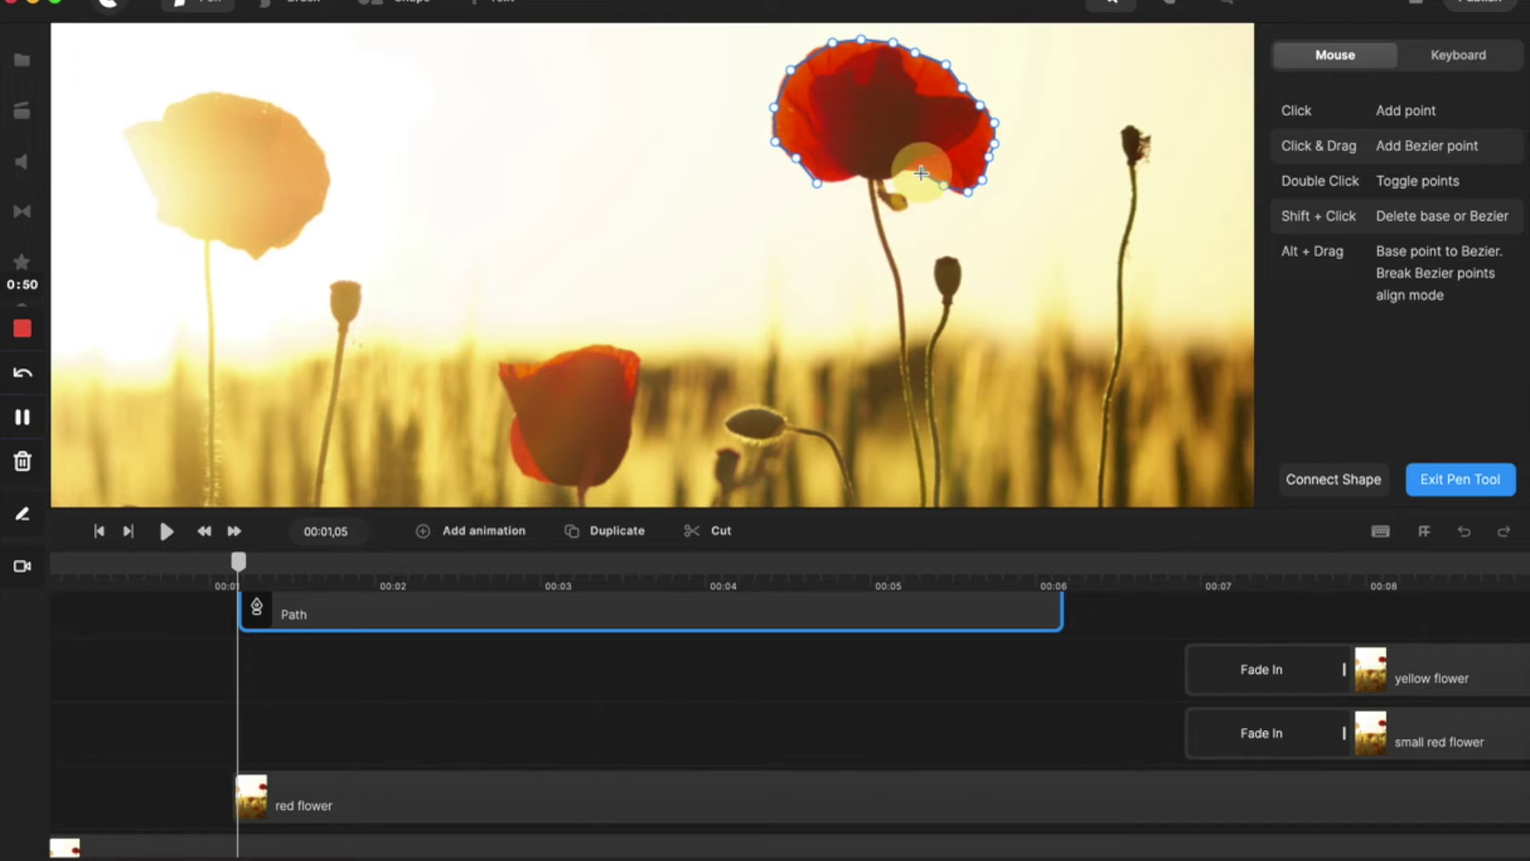
pyautogui.click(905, 169)
pyautogui.click(890, 182)
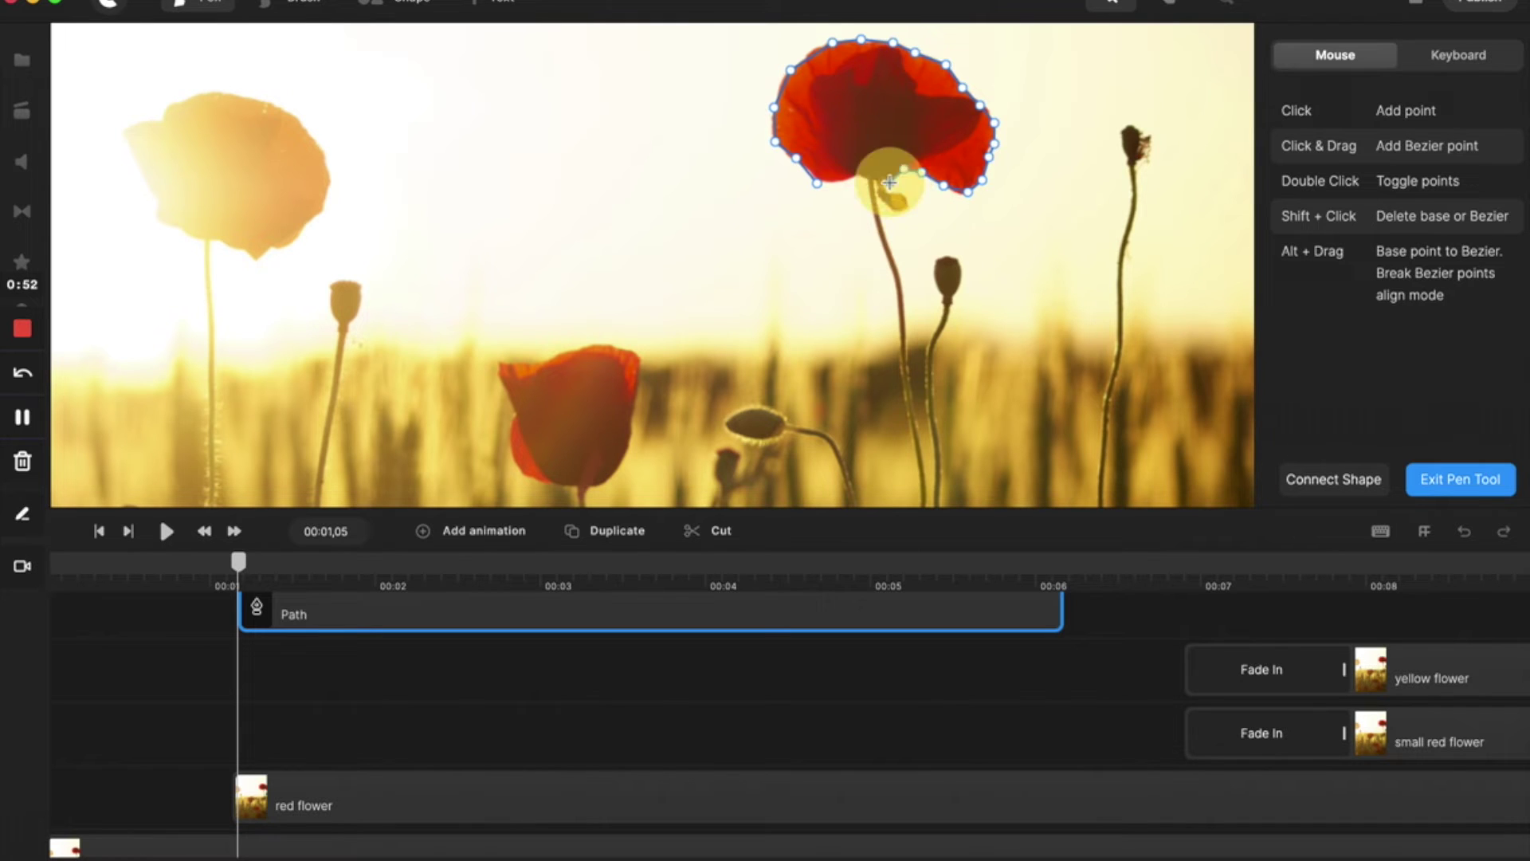
pyautogui.click(870, 182)
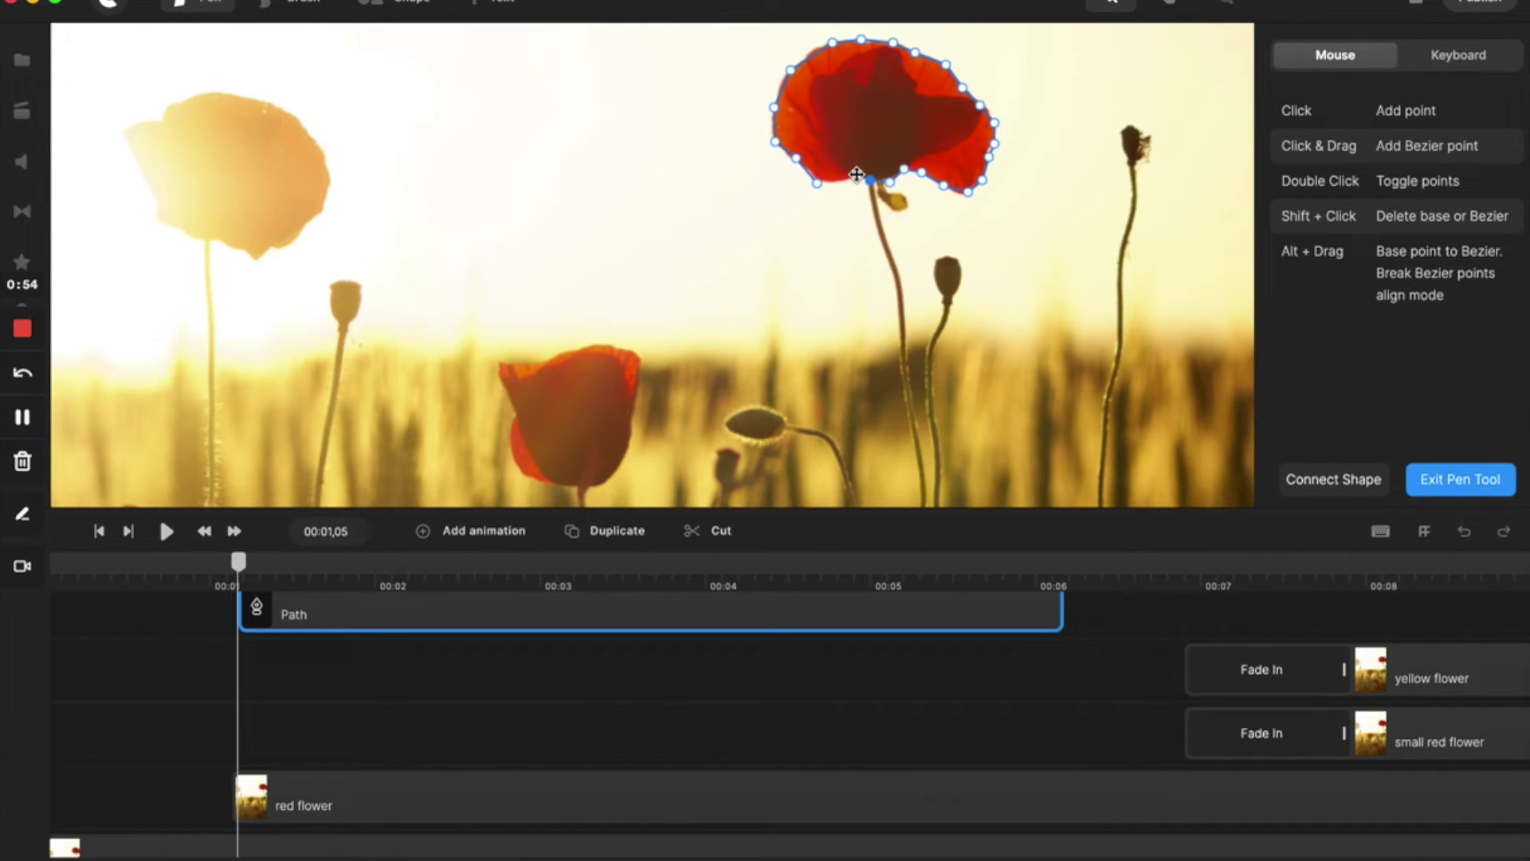
pyautogui.click(855, 173)
pyautogui.click(838, 180)
pyautogui.click(819, 188)
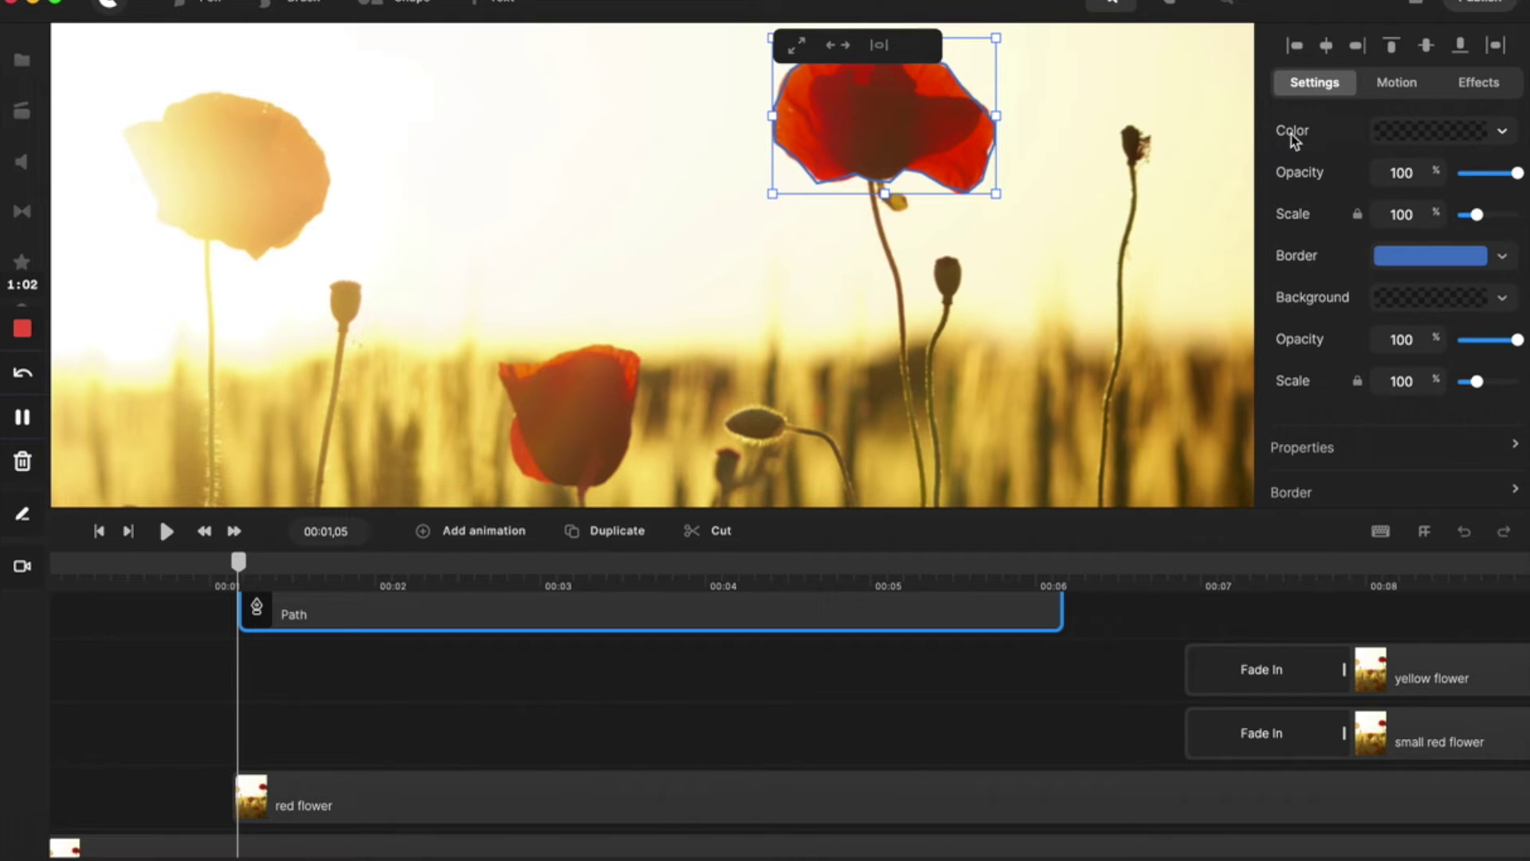
# - Give the poppy shape a fully opaque white fill and a 0 px border width
pyautogui.click(1501, 133)
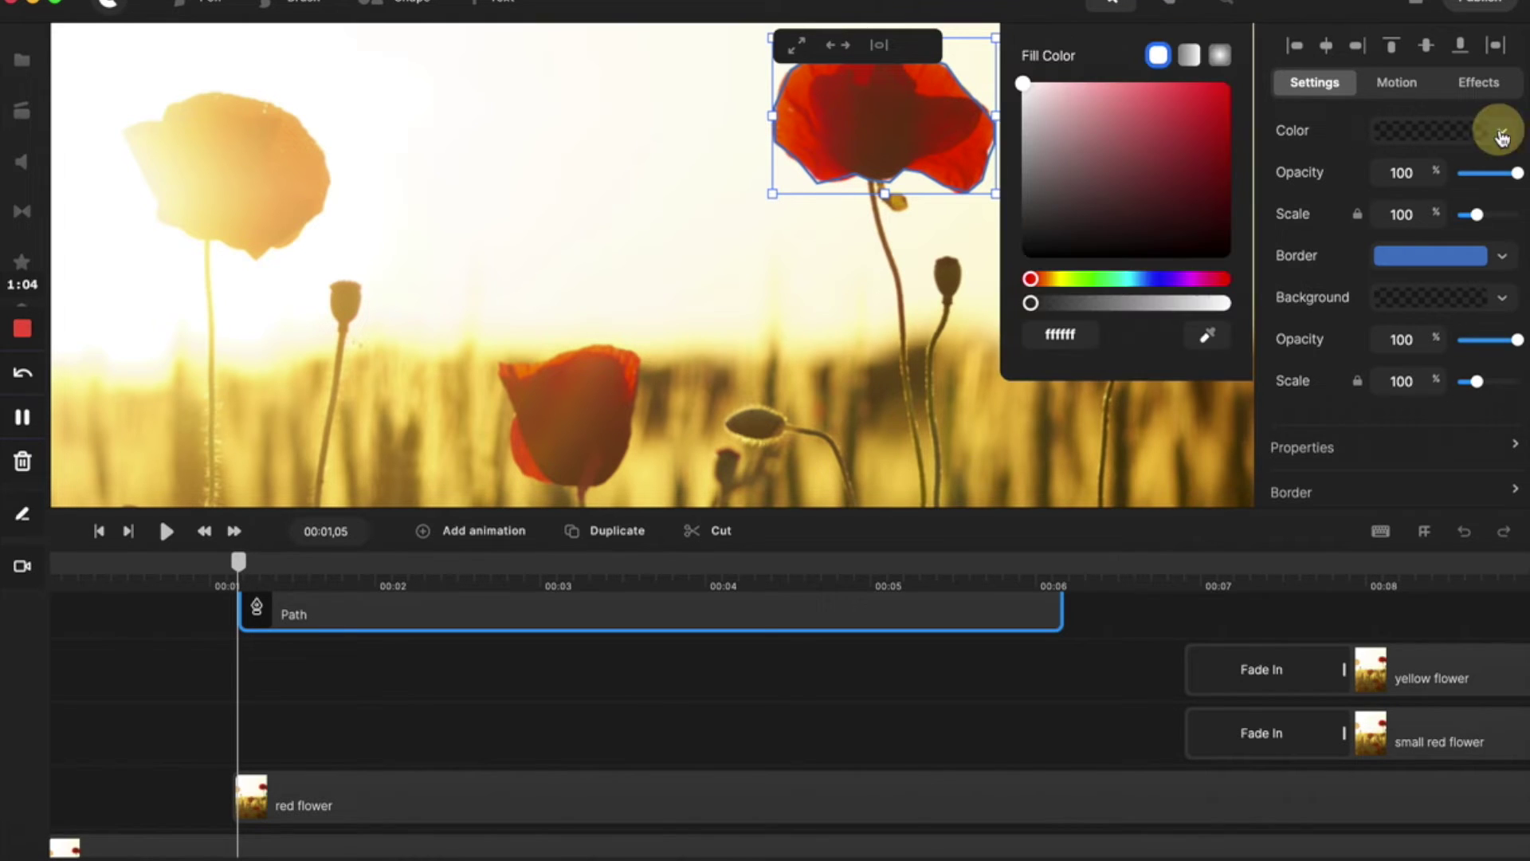
pyautogui.moveTo(1030, 304); pyautogui.dragTo(1241, 306)
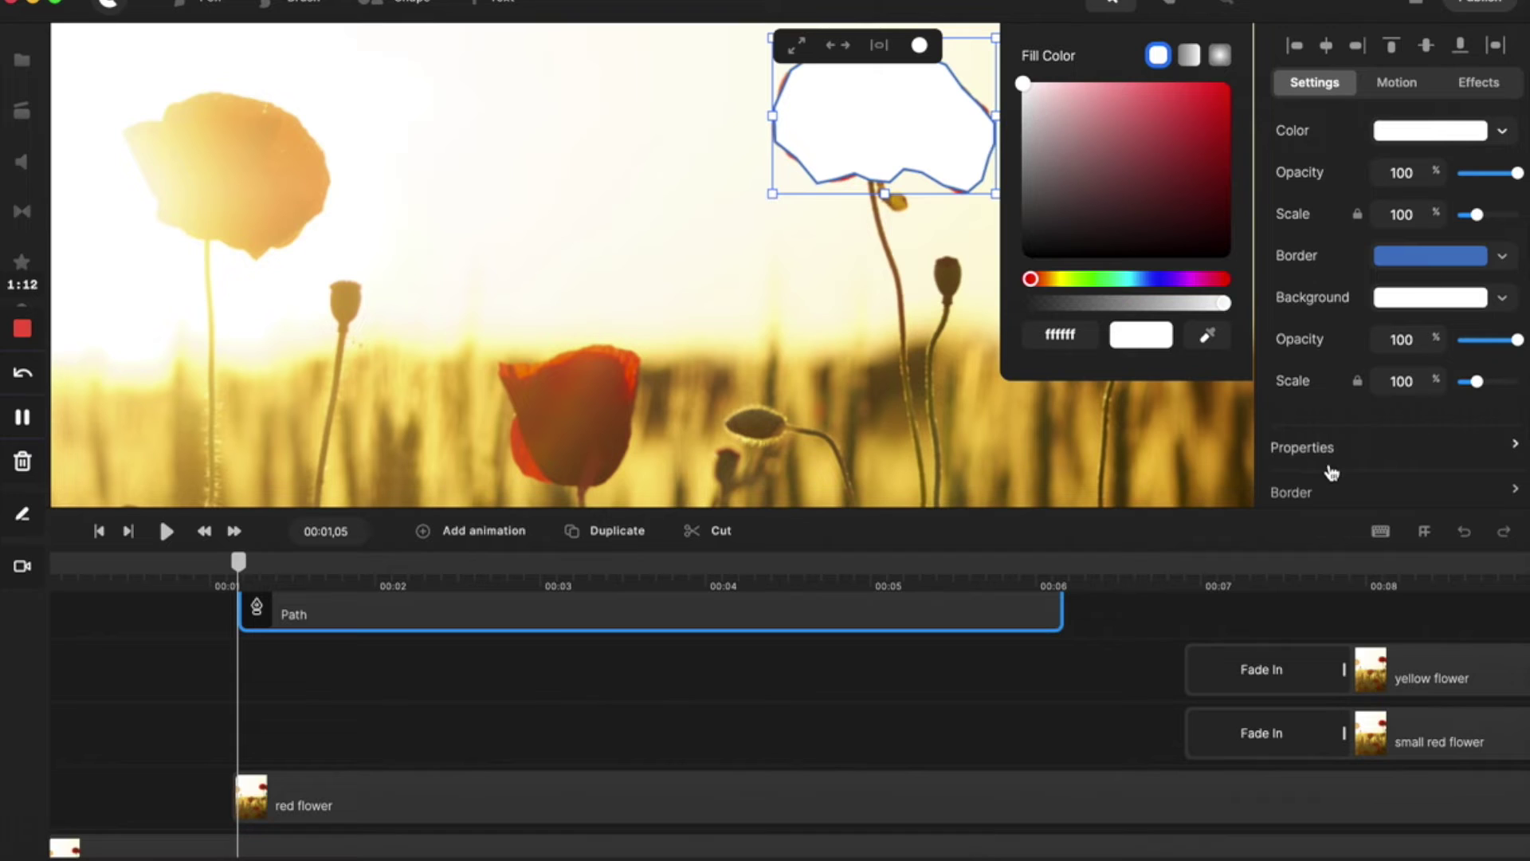
pyautogui.click(1289, 494)
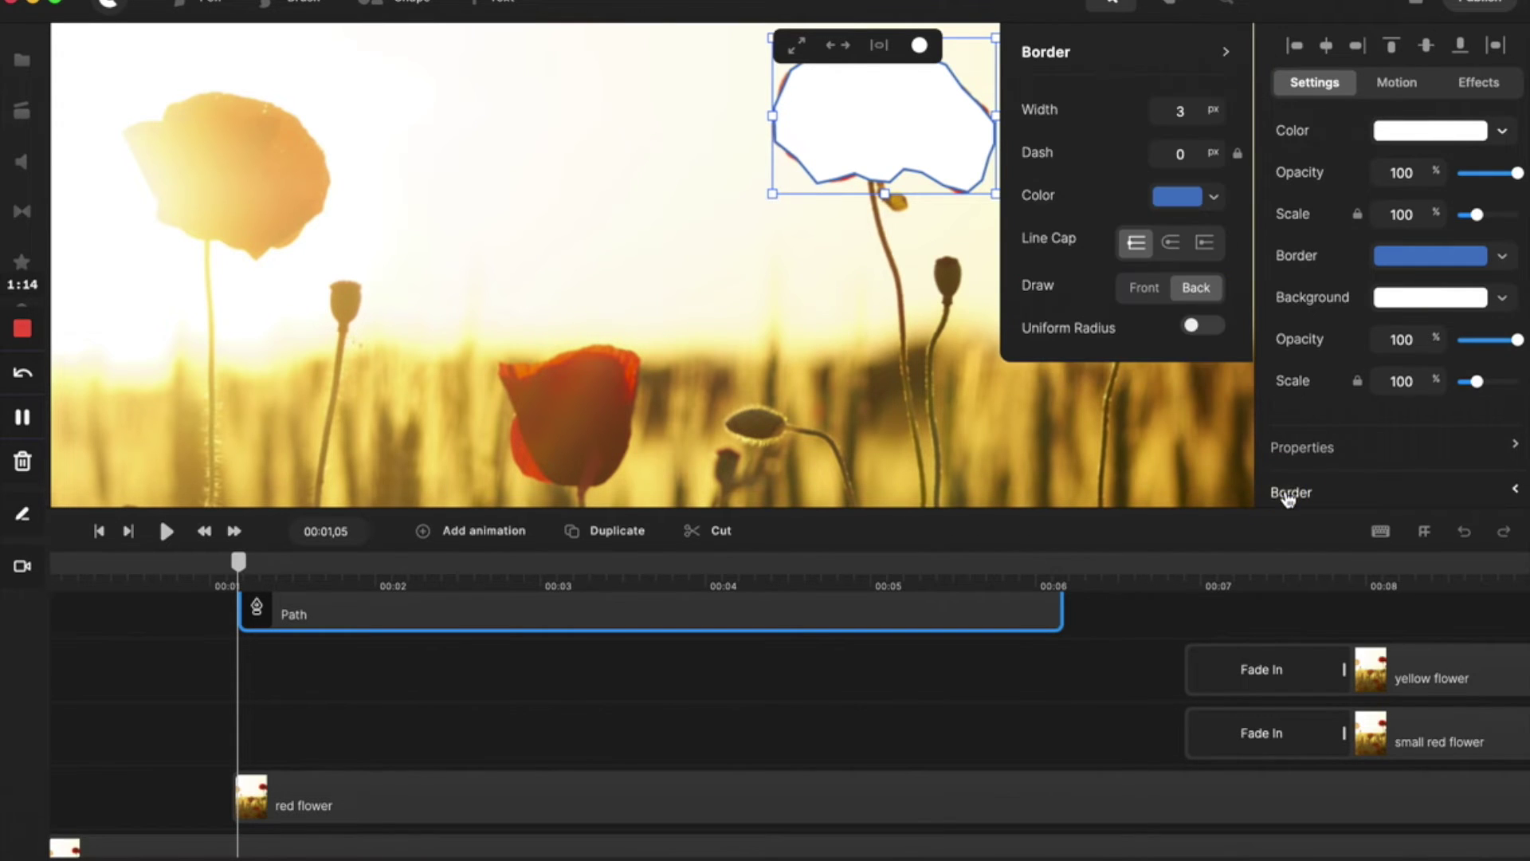
pyautogui.moveTo(1213, 110); pyautogui.dragTo(1139, 127)
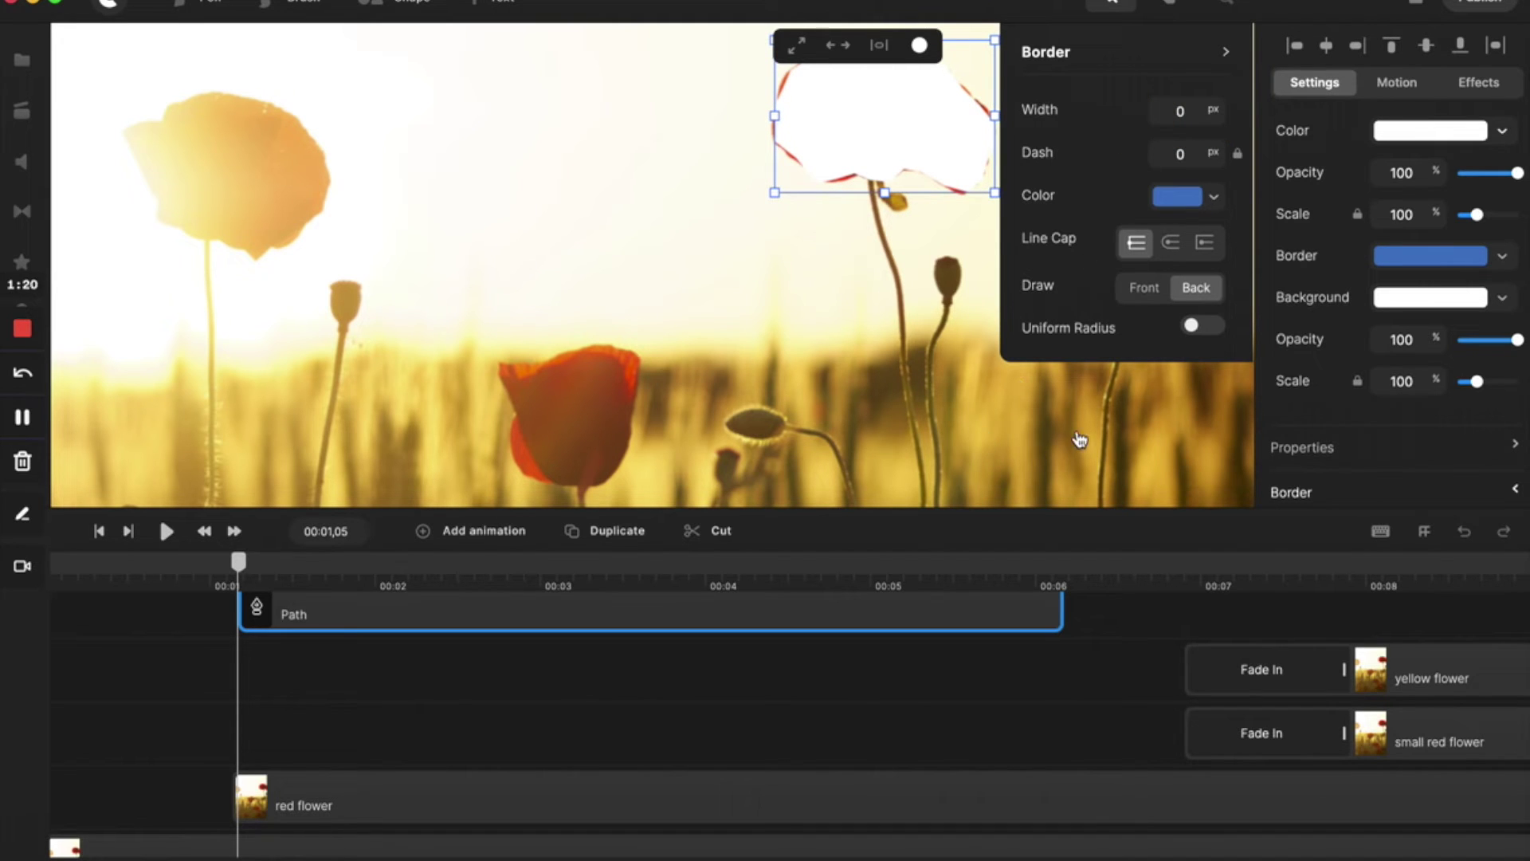
pyautogui.moveTo(1072, 437); pyautogui.dragTo(891, 443)
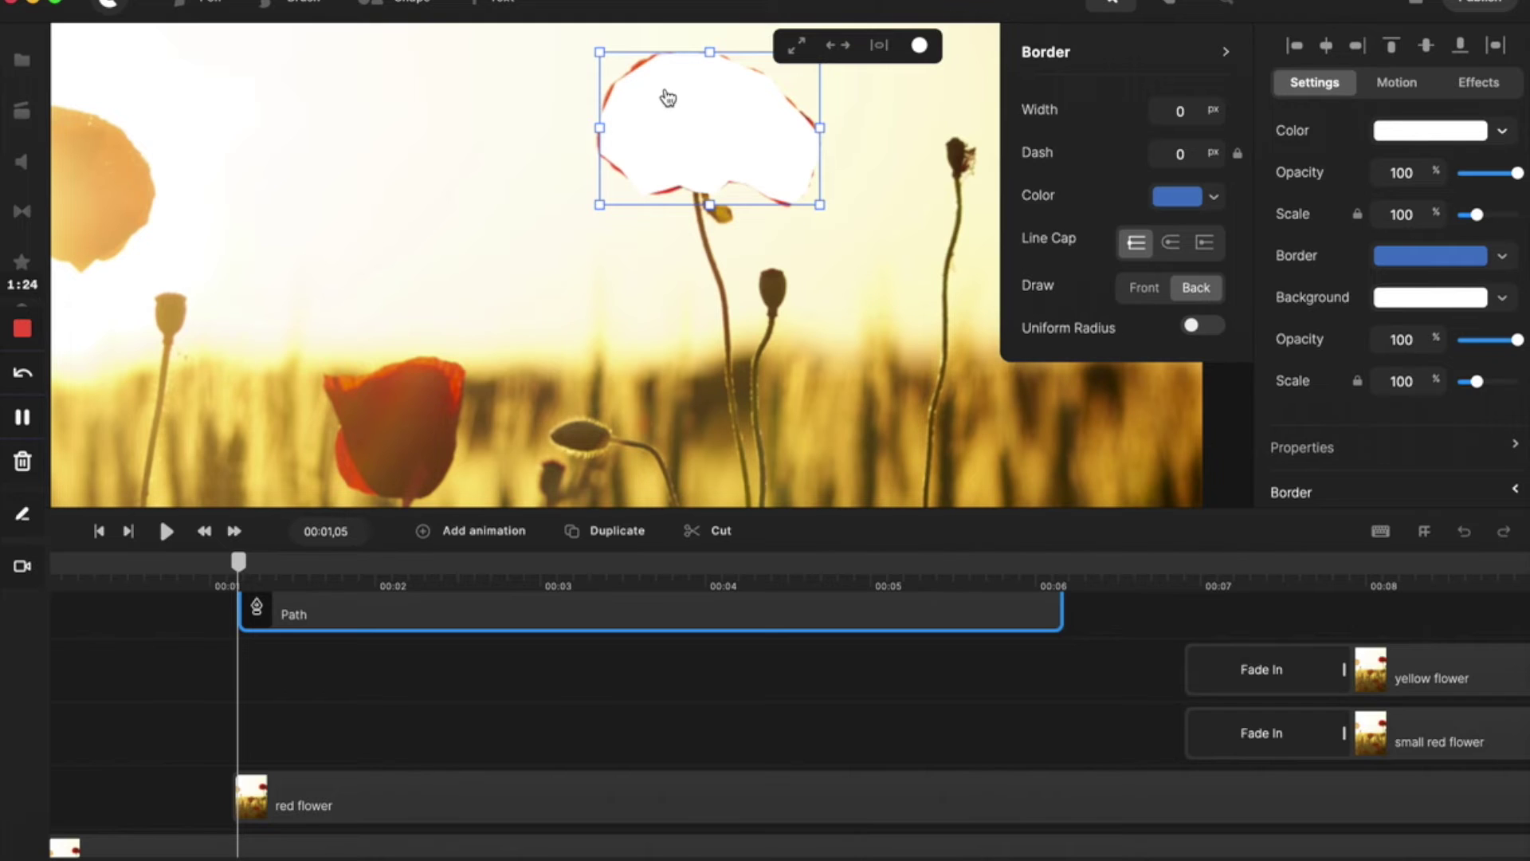
# - Edit the outline's points, deleting the extra top point and adjusting the bottom edge
pyautogui.doubleClick(668, 97)
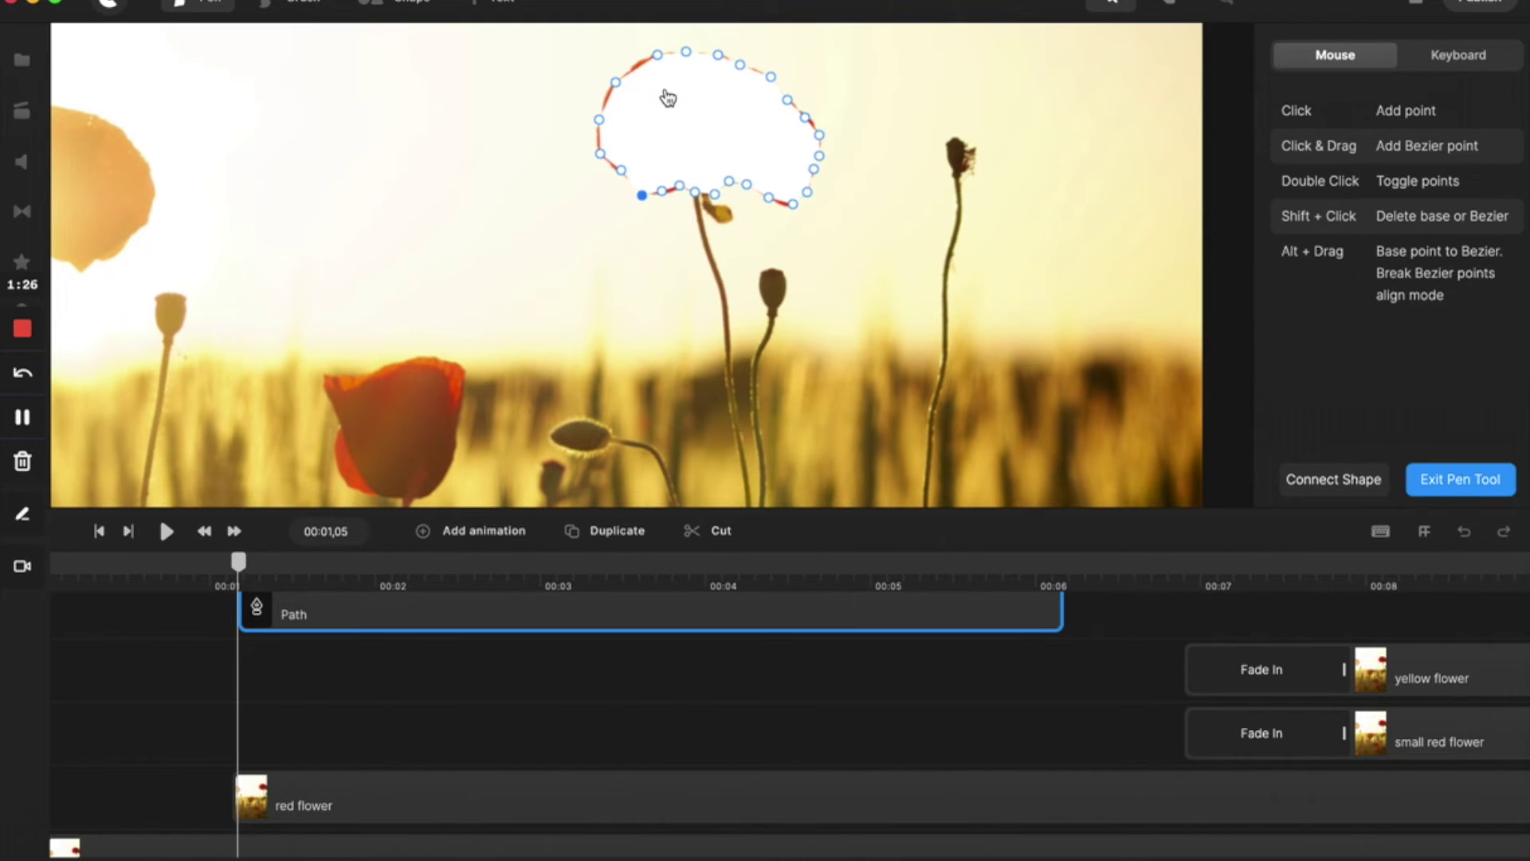
pyautogui.click(615, 82)
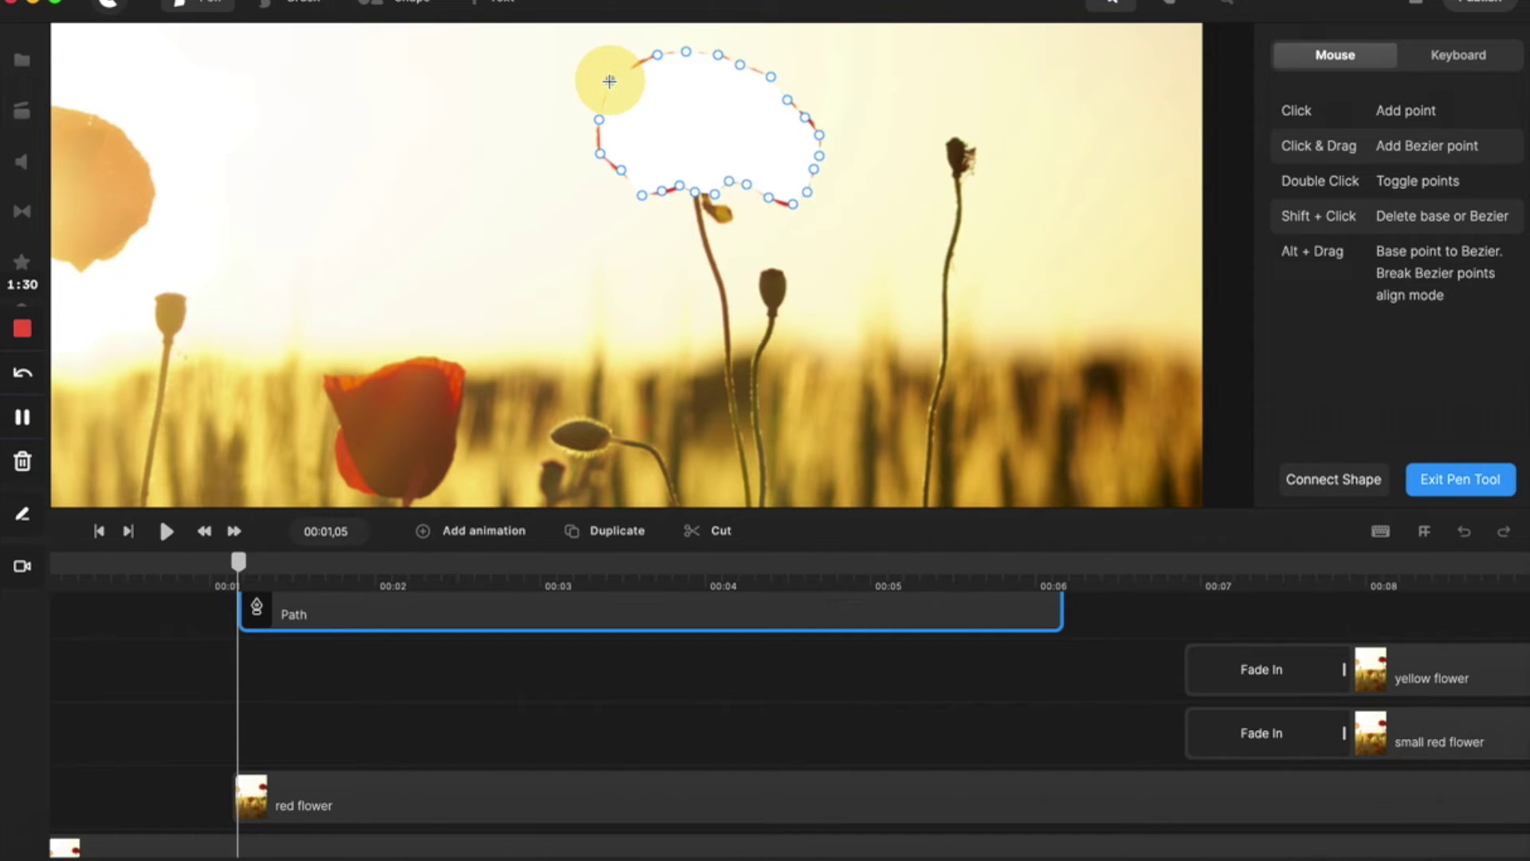
pyautogui.keyDown('shift'); pyautogui.click(653, 52); pyautogui.keyUp('shift')
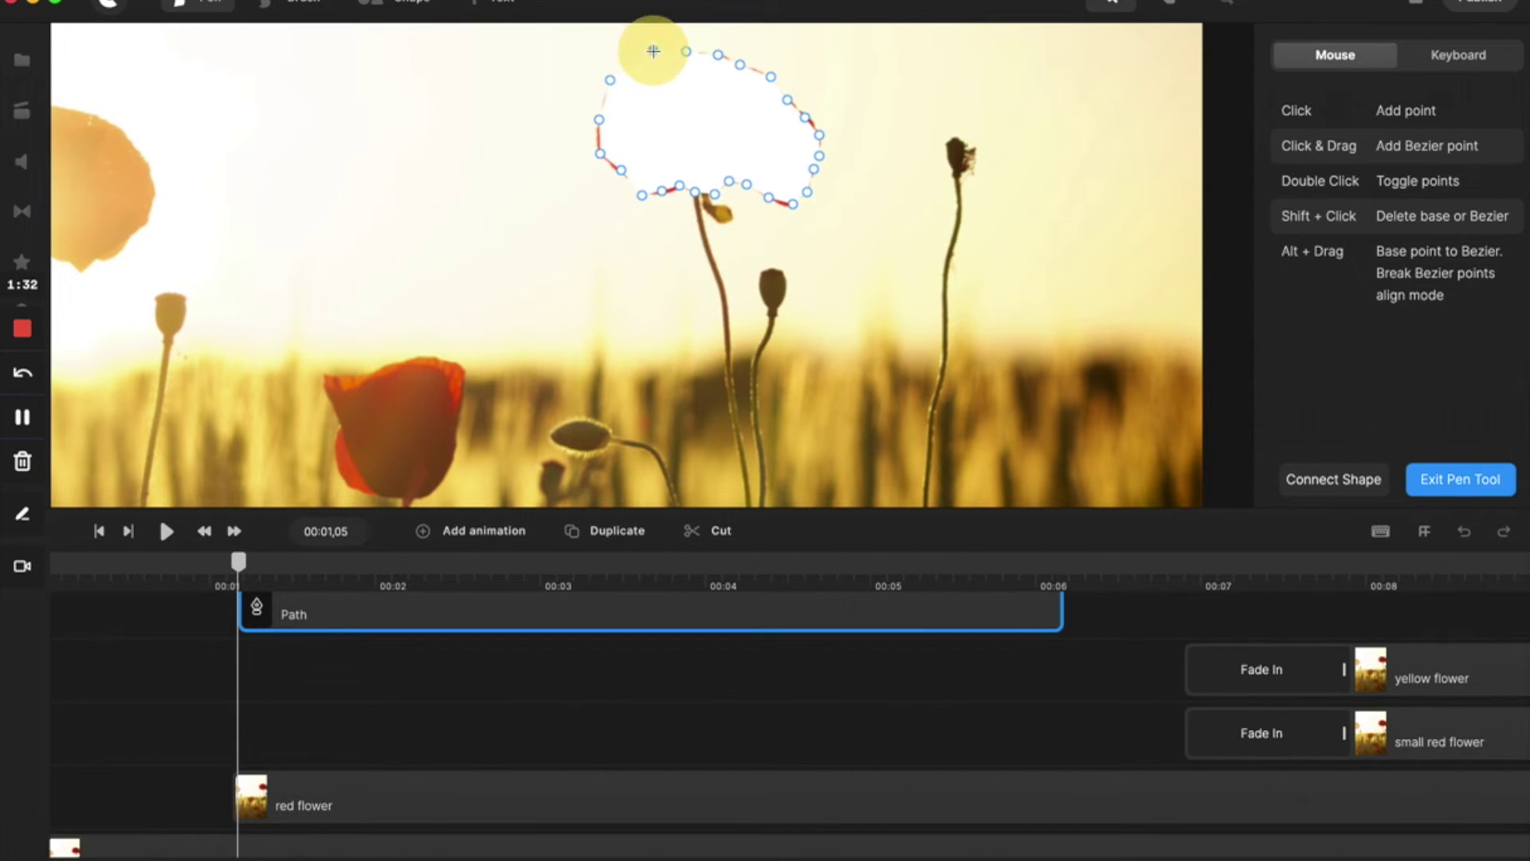
pyautogui.click(597, 149)
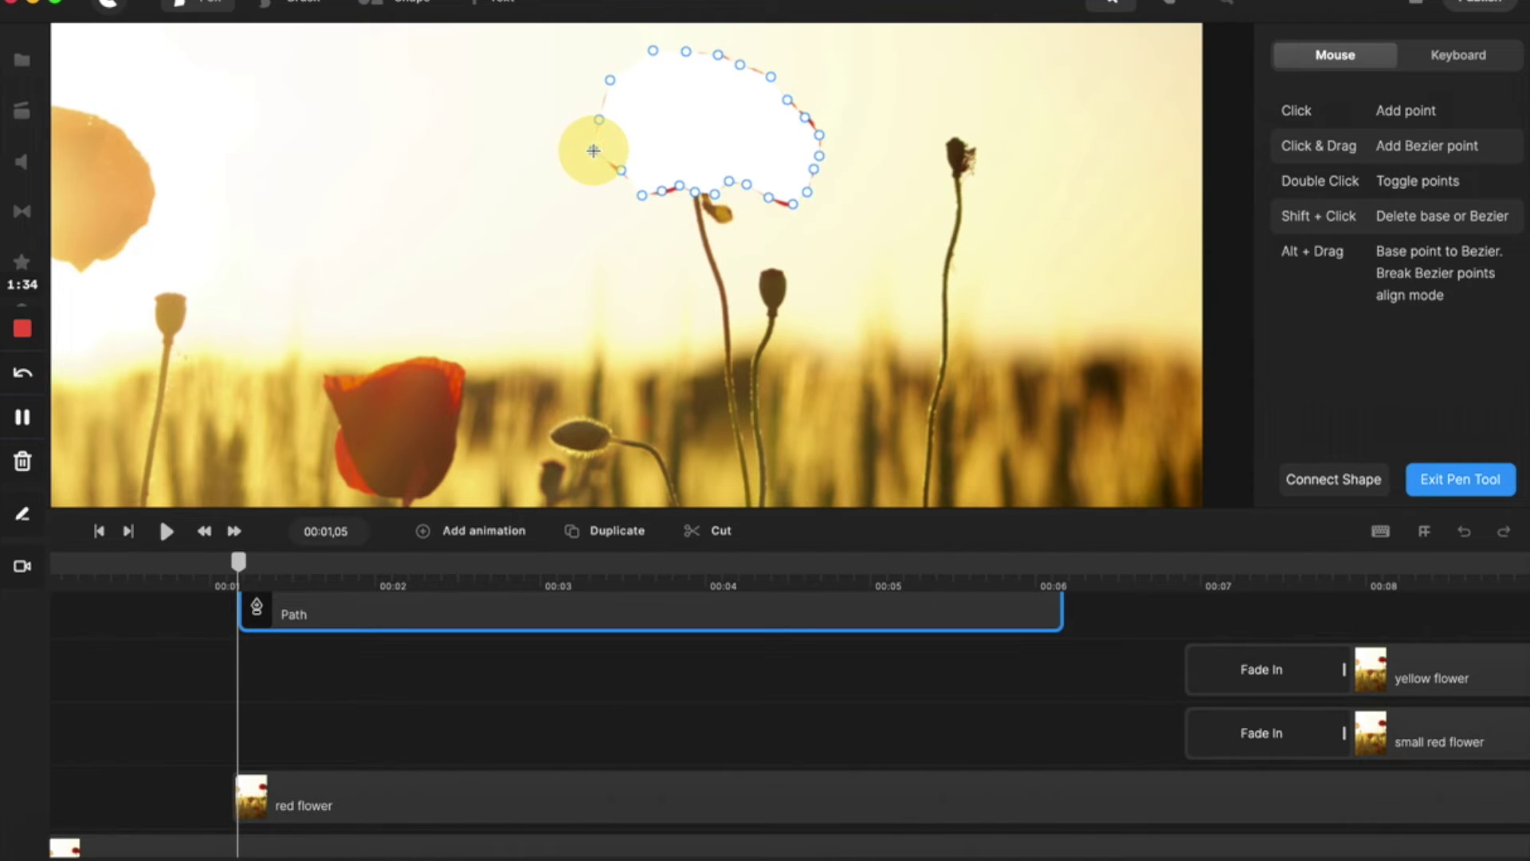
pyautogui.click(660, 191)
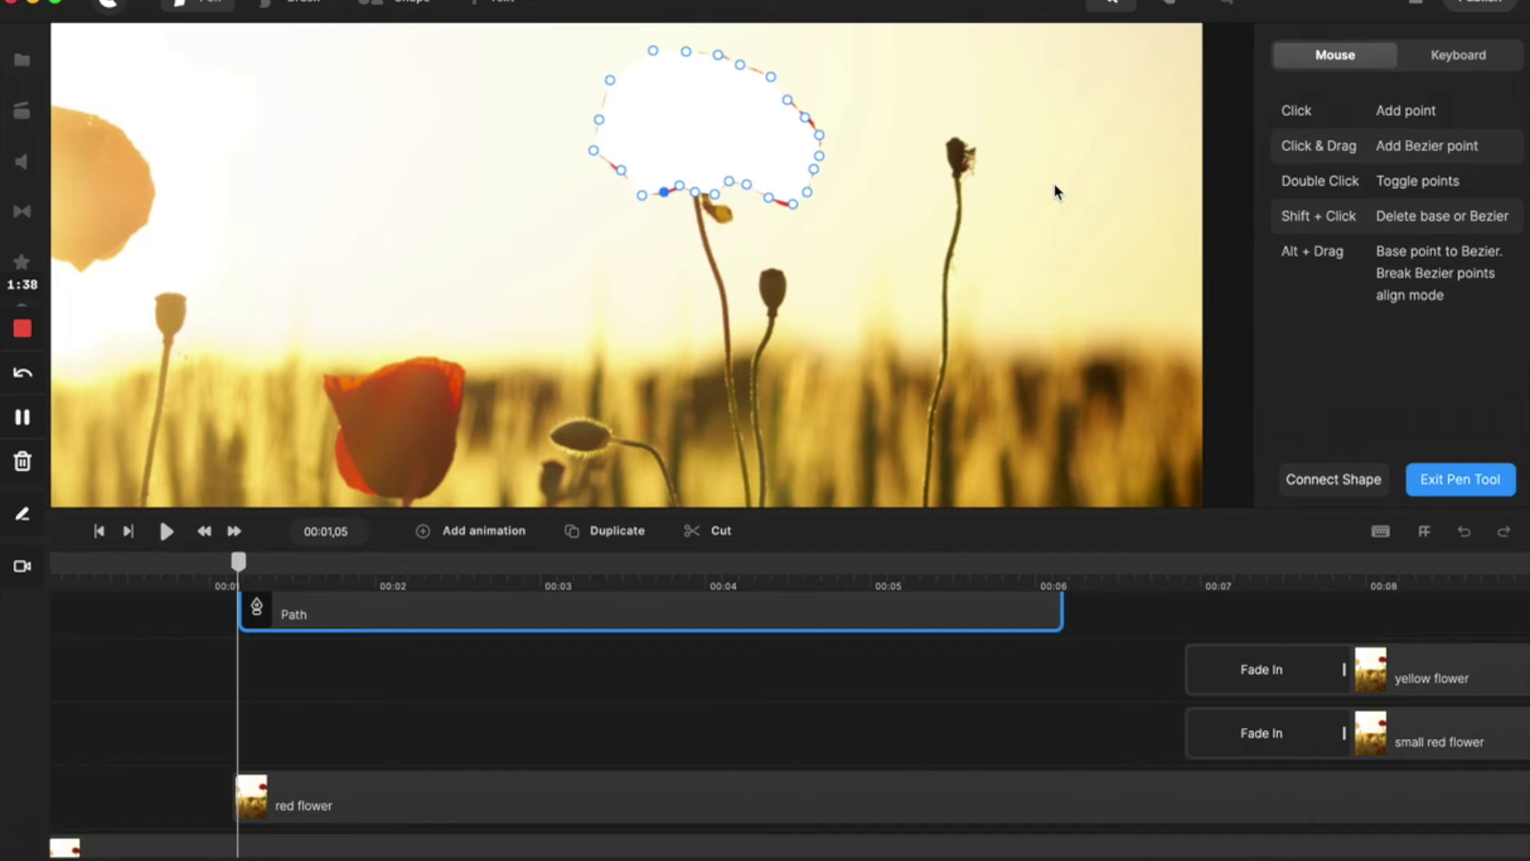
pyautogui.press('Escape')
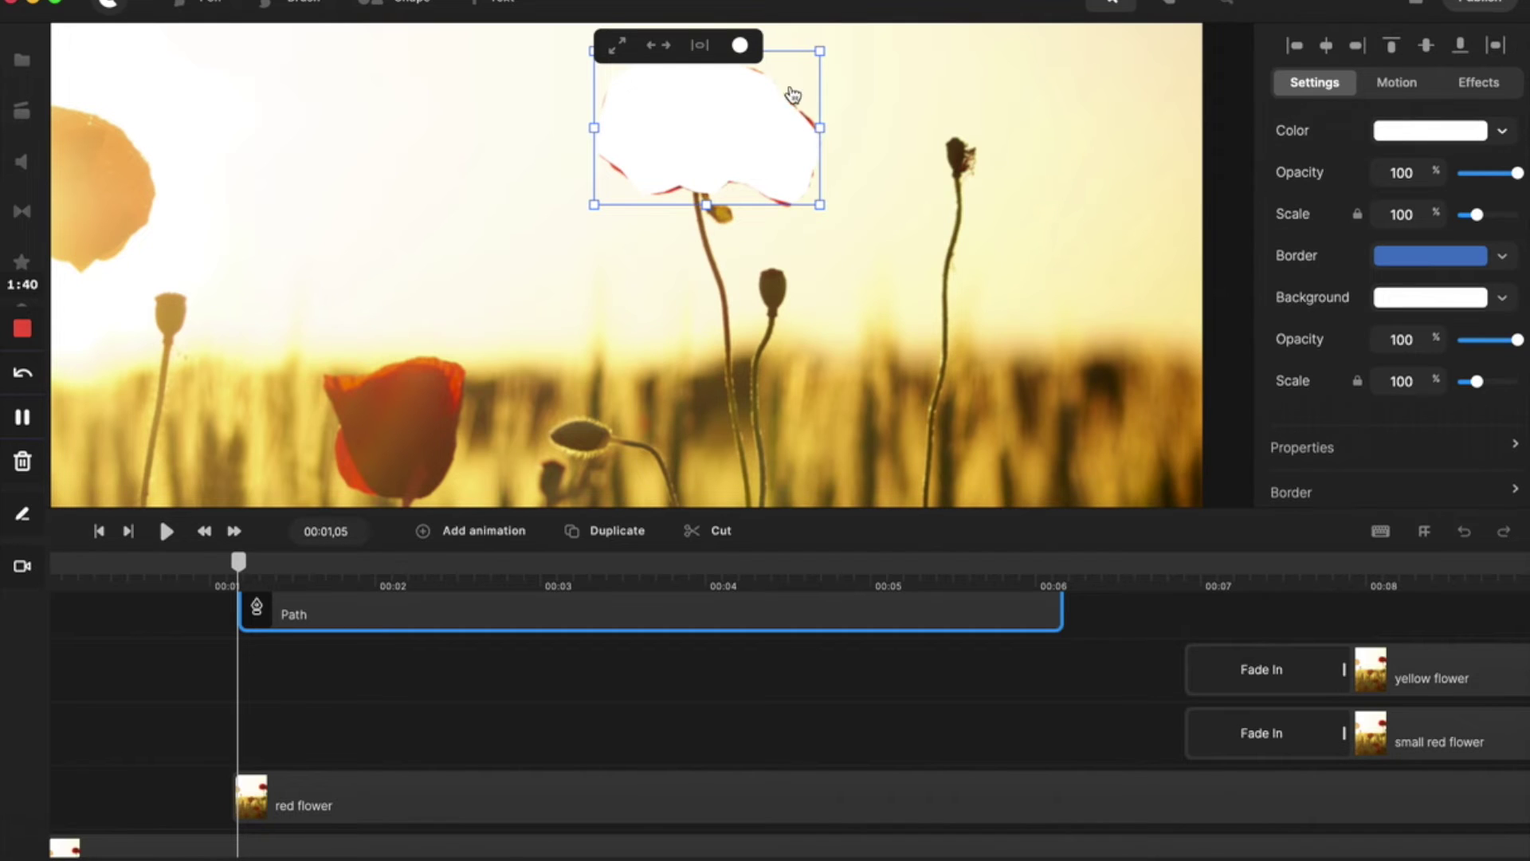
# - Adjust the outline's points along its lower-left, lower-right and right edges
pyautogui.doubleClick(670, 141)
pyautogui.click(620, 174)
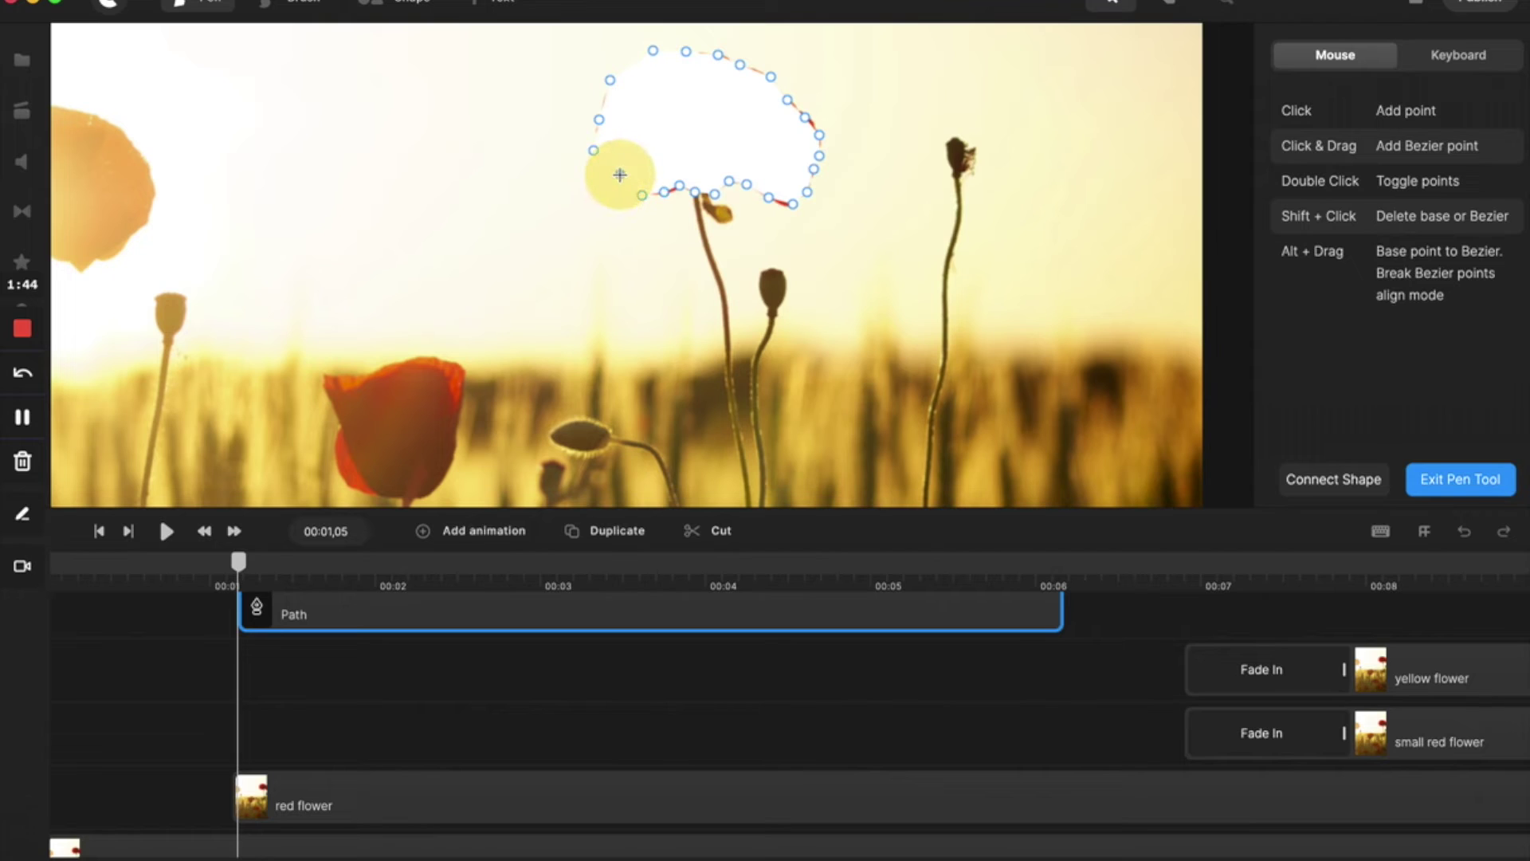
pyautogui.click(767, 196)
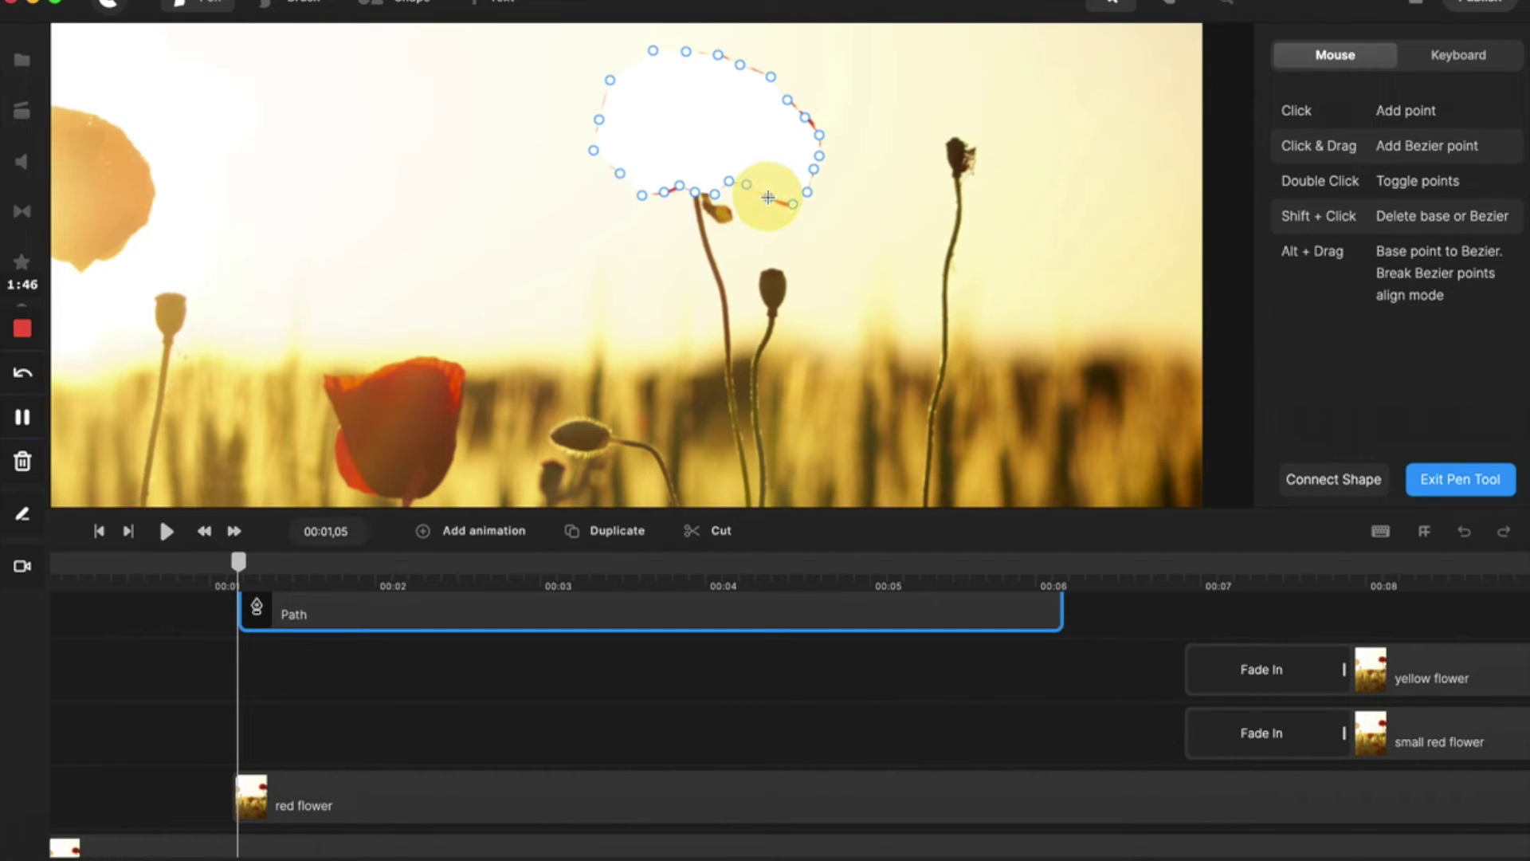
pyautogui.click(795, 207)
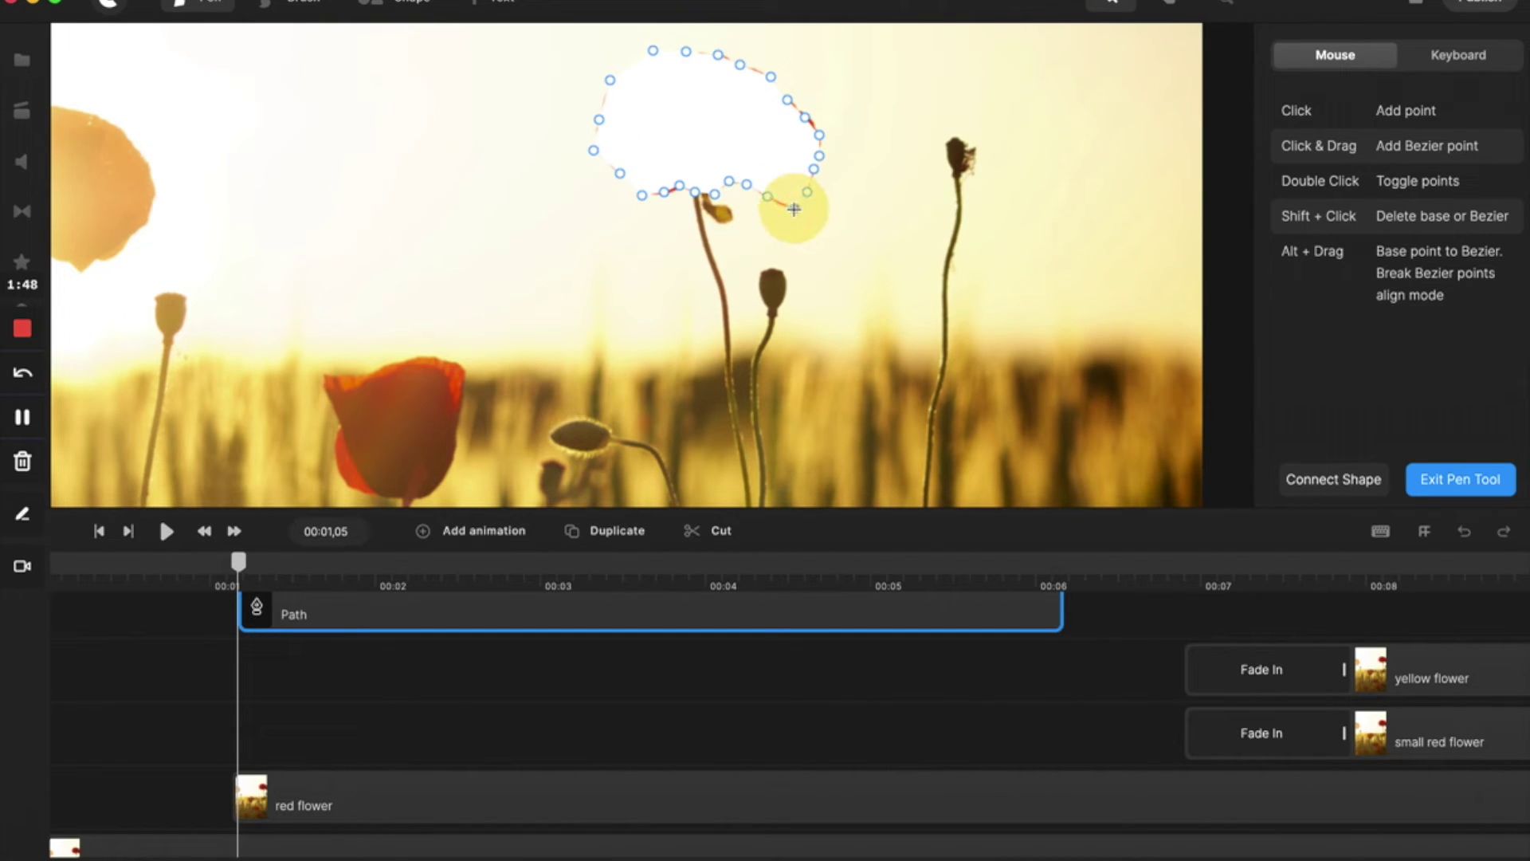
pyautogui.click(805, 116)
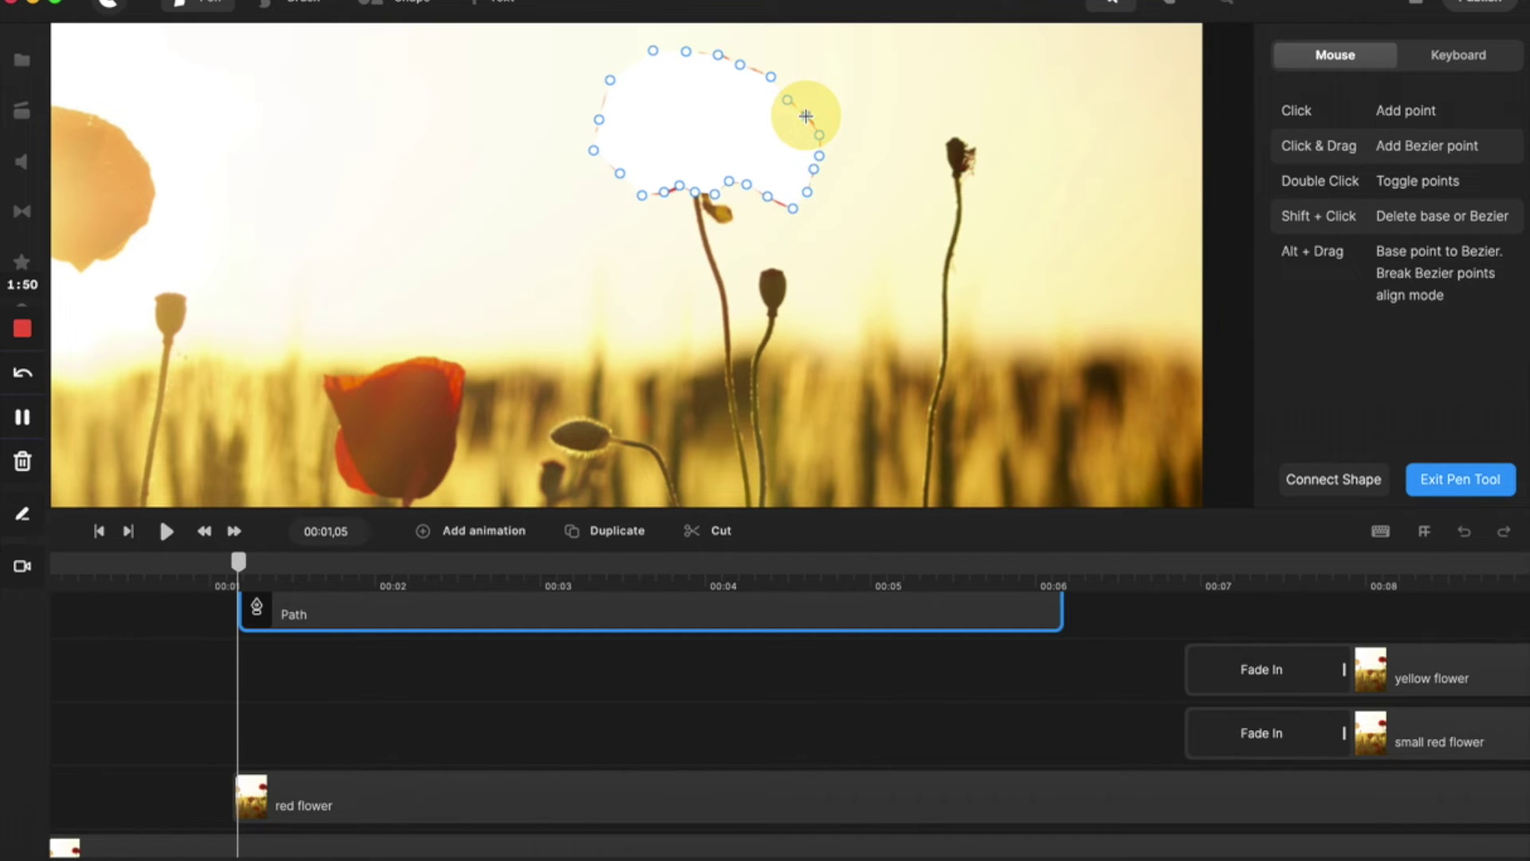
pyautogui.click(966, 92)
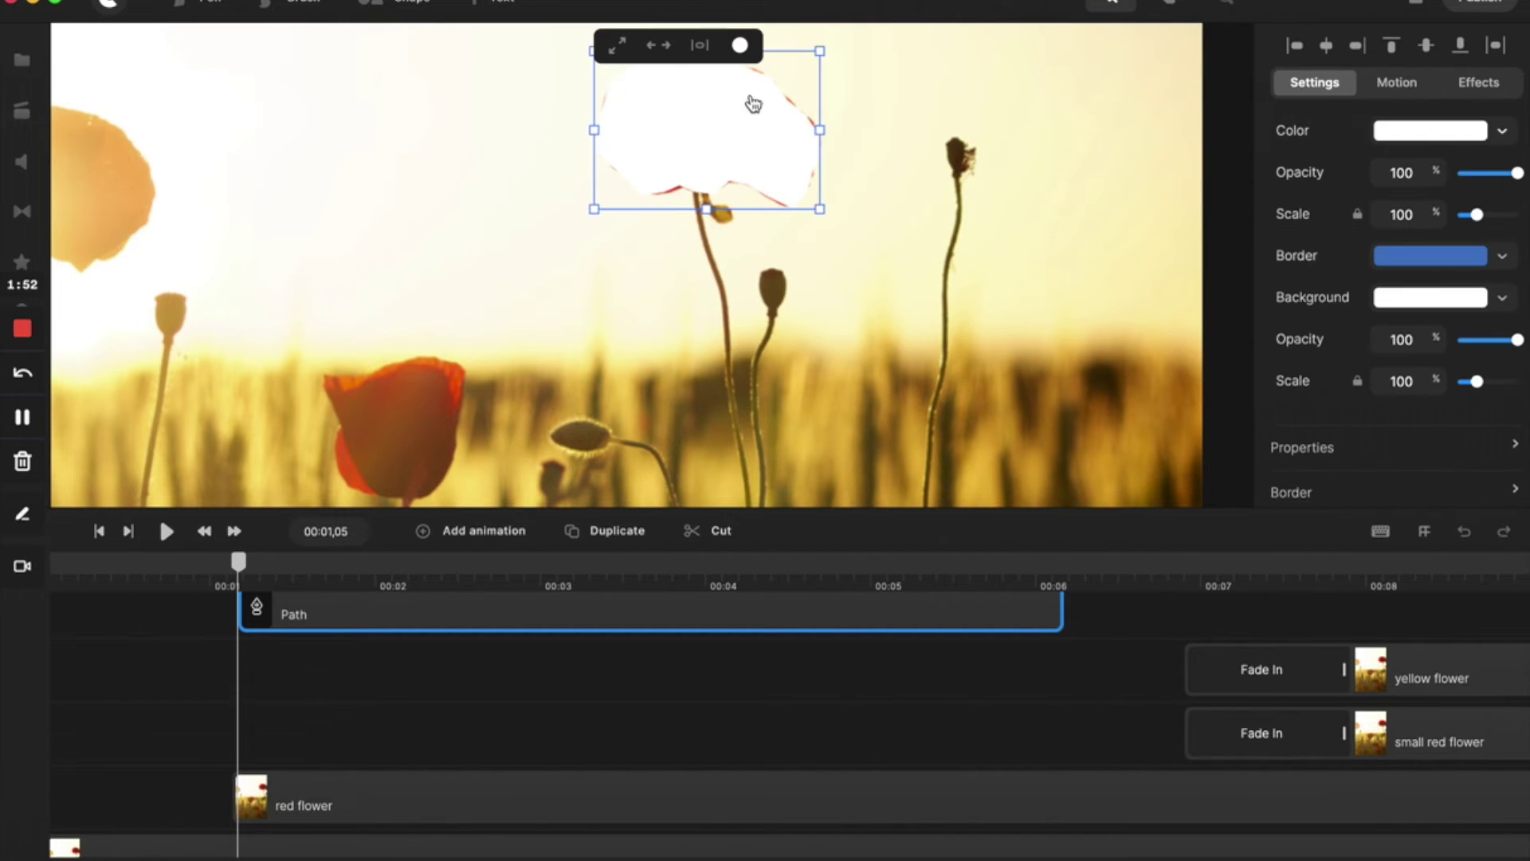
# - Fine-tune the outline's points under the bloom and exit point editing
pyautogui.doubleClick(666, 151)
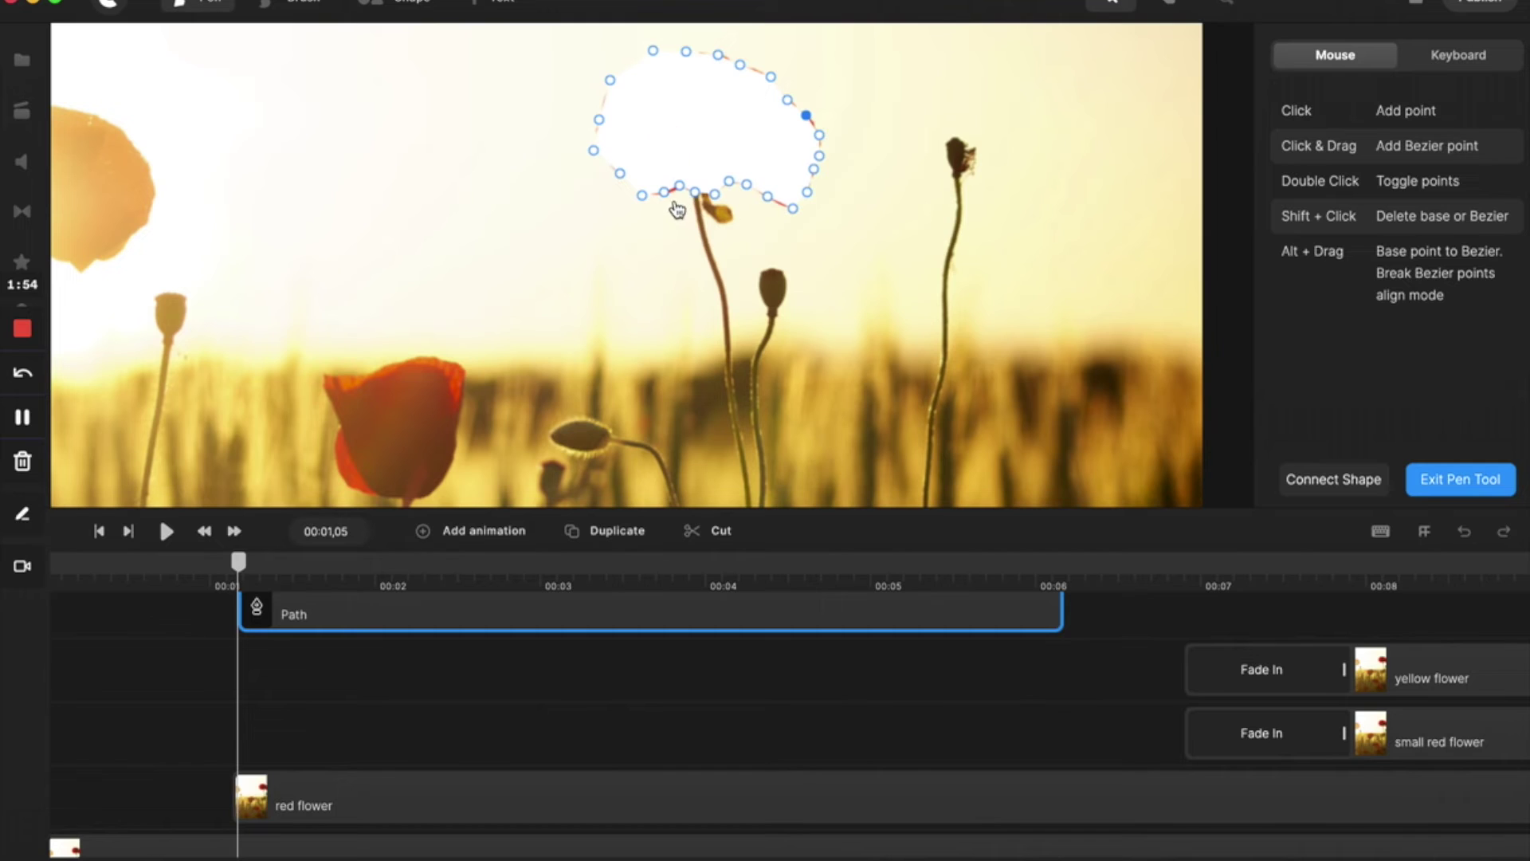
pyautogui.click(666, 193)
pyautogui.click(681, 183)
pyautogui.click(681, 185)
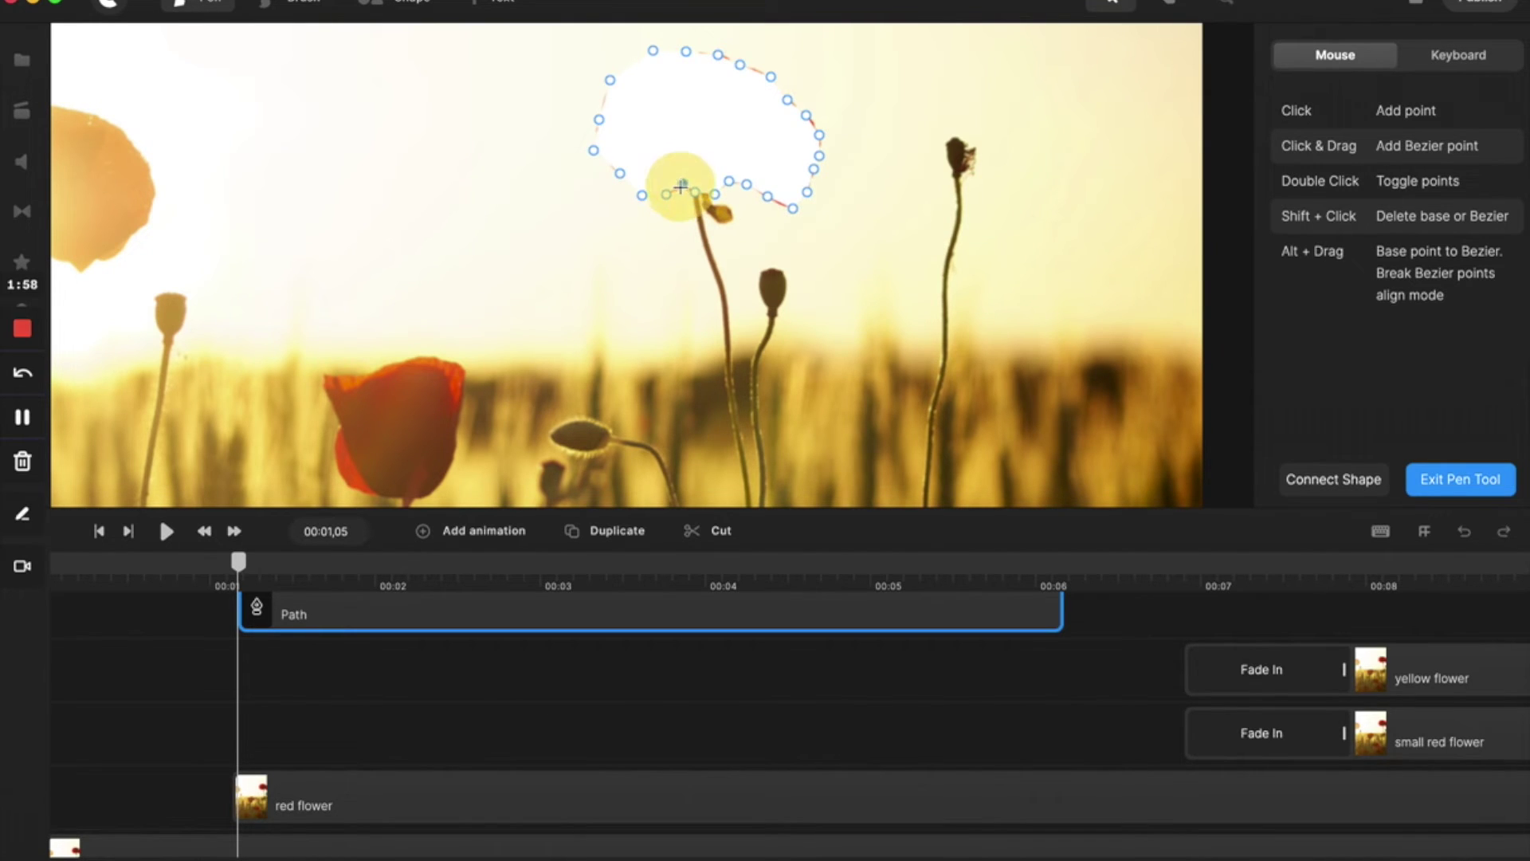
pyautogui.press('Escape')
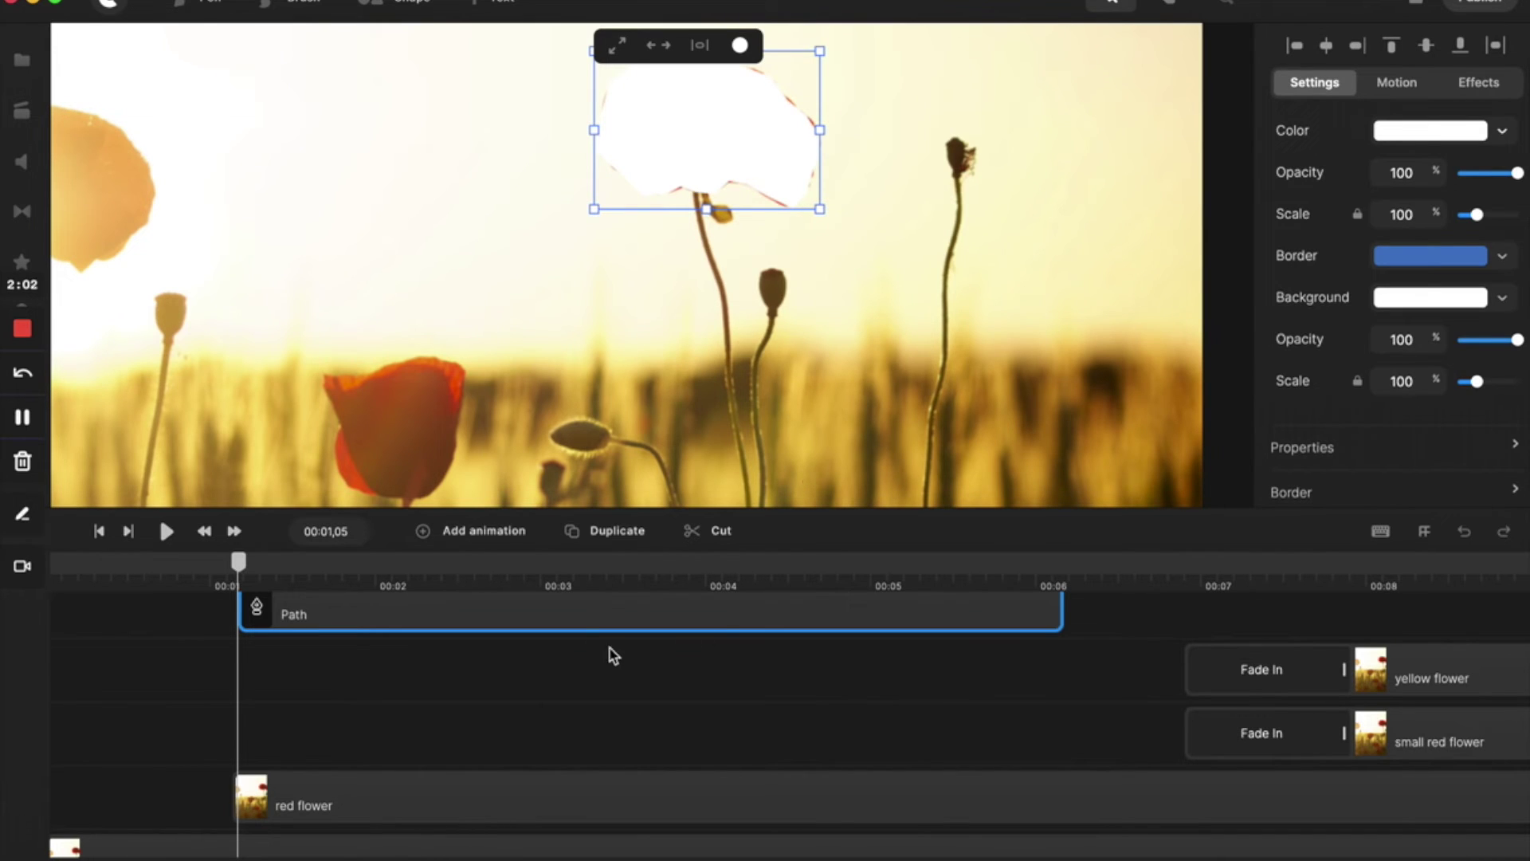
# - Select the Path and red flower clips together and apply 'Mask red flower with Path'
pyautogui.keyDown('shift'); pyautogui.click(462, 801); pyautogui.keyUp('shift')
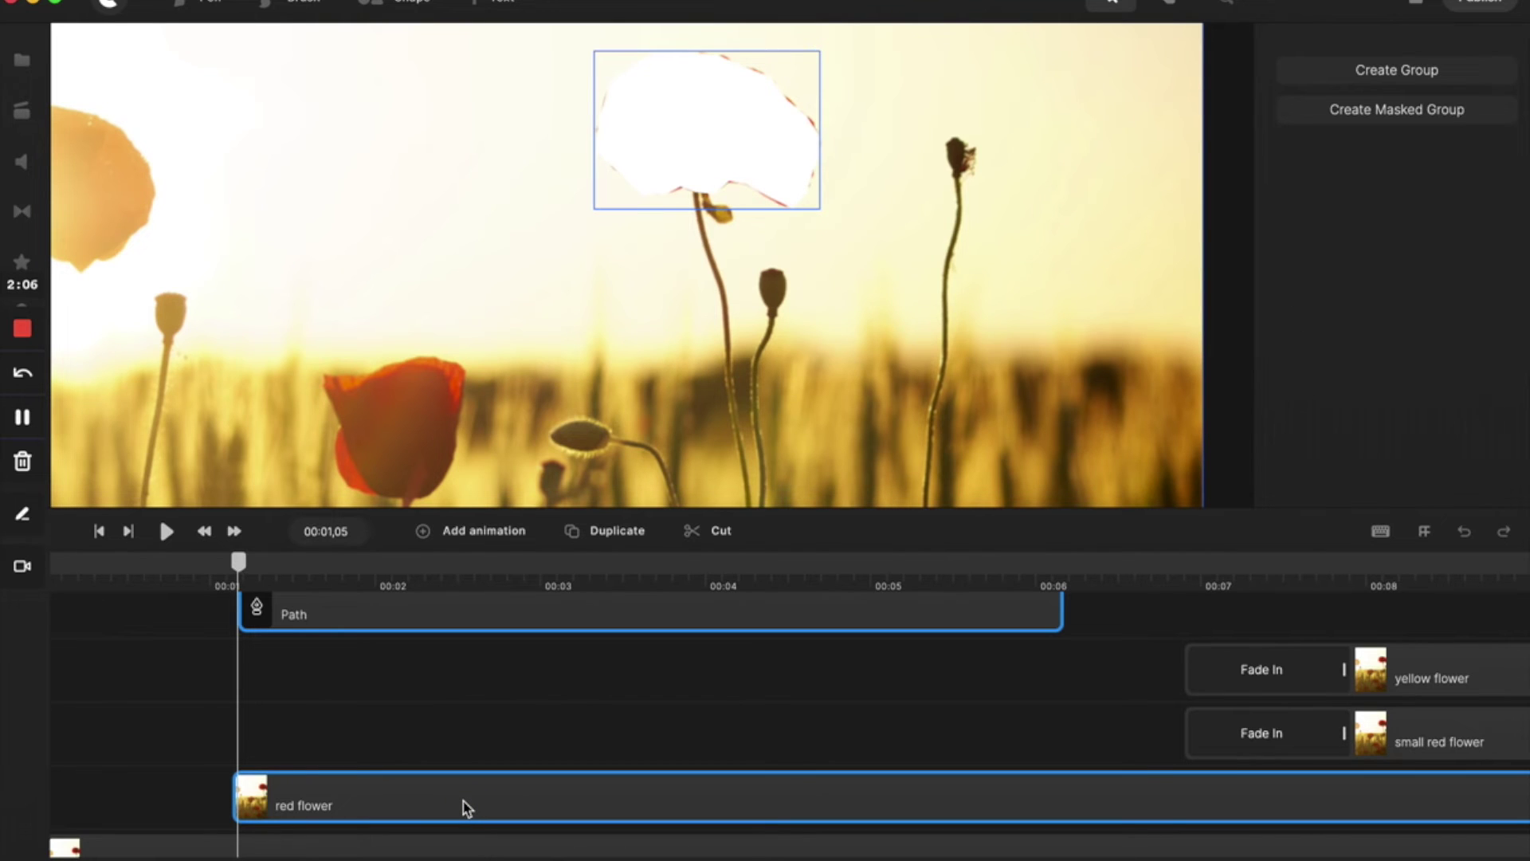
pyautogui.click(503, 649)
pyautogui.click(451, 624)
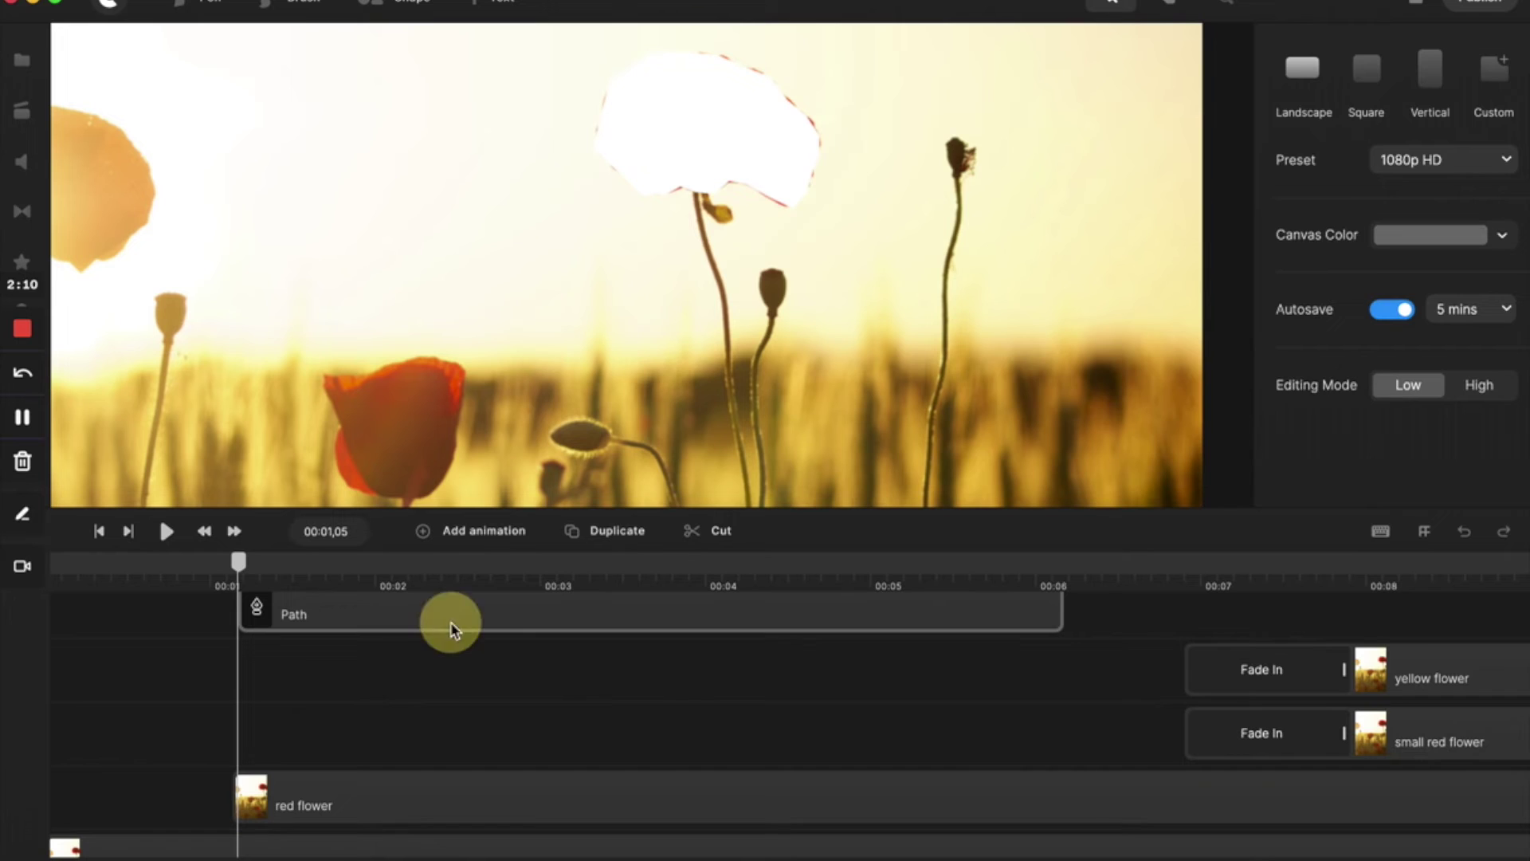
pyautogui.keyDown('shift'); pyautogui.click(407, 805); pyautogui.keyUp('shift')
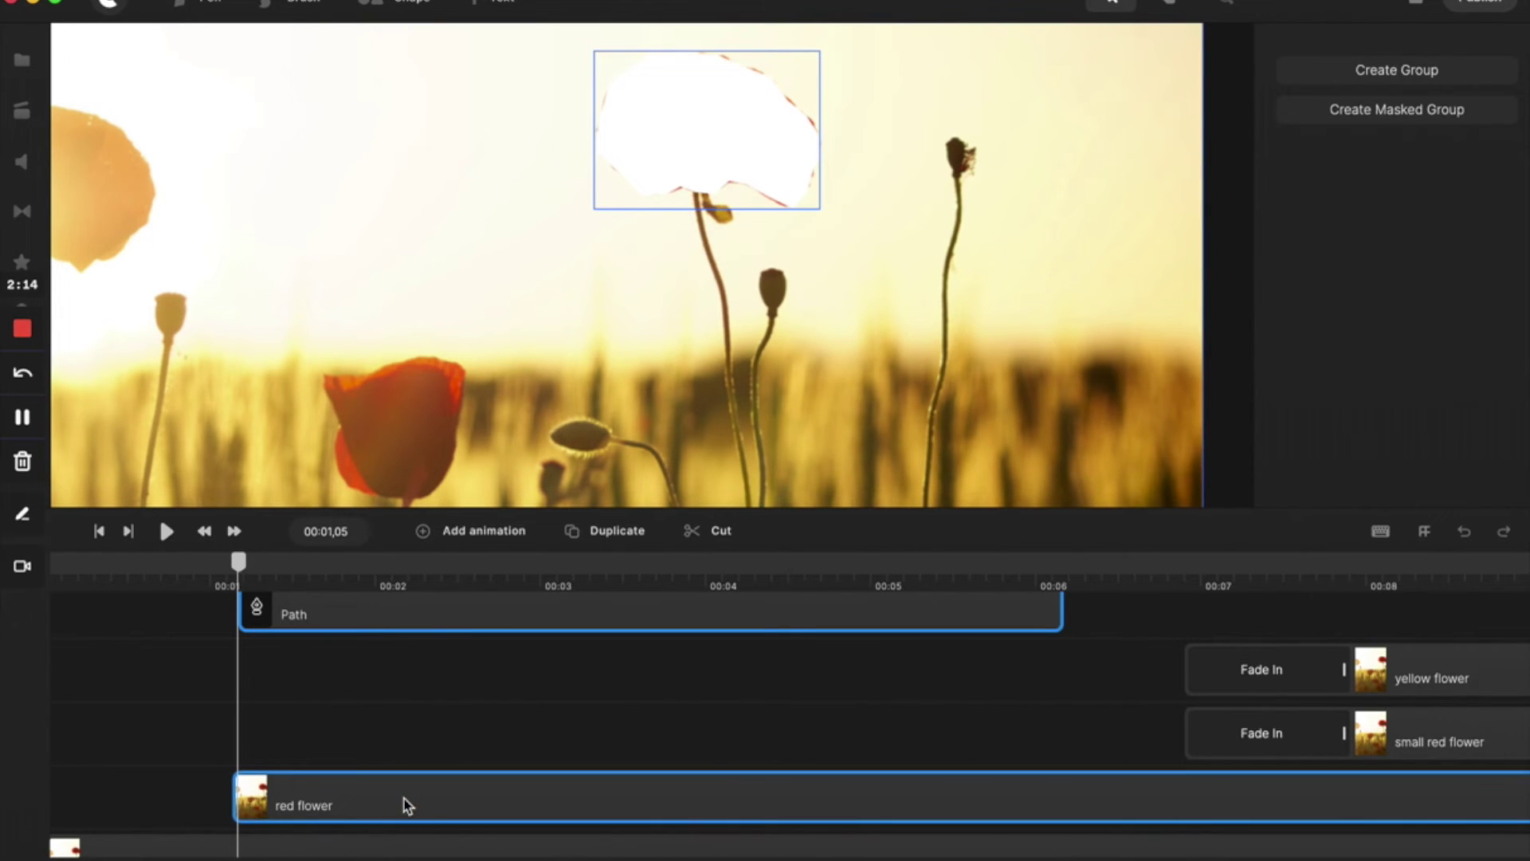
pyautogui.rightClick(402, 800)
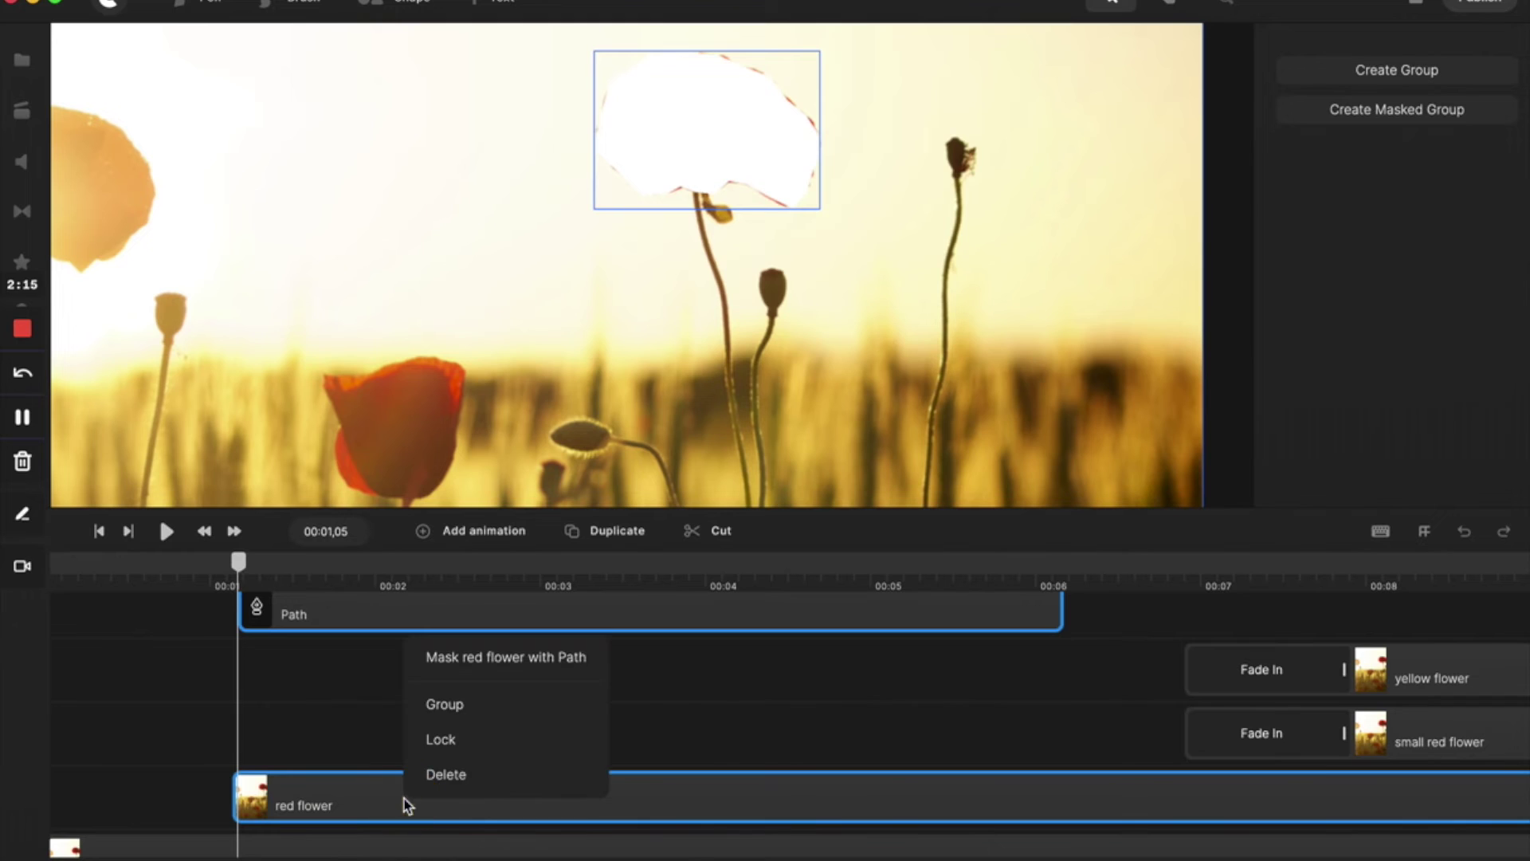
pyautogui.click(475, 662)
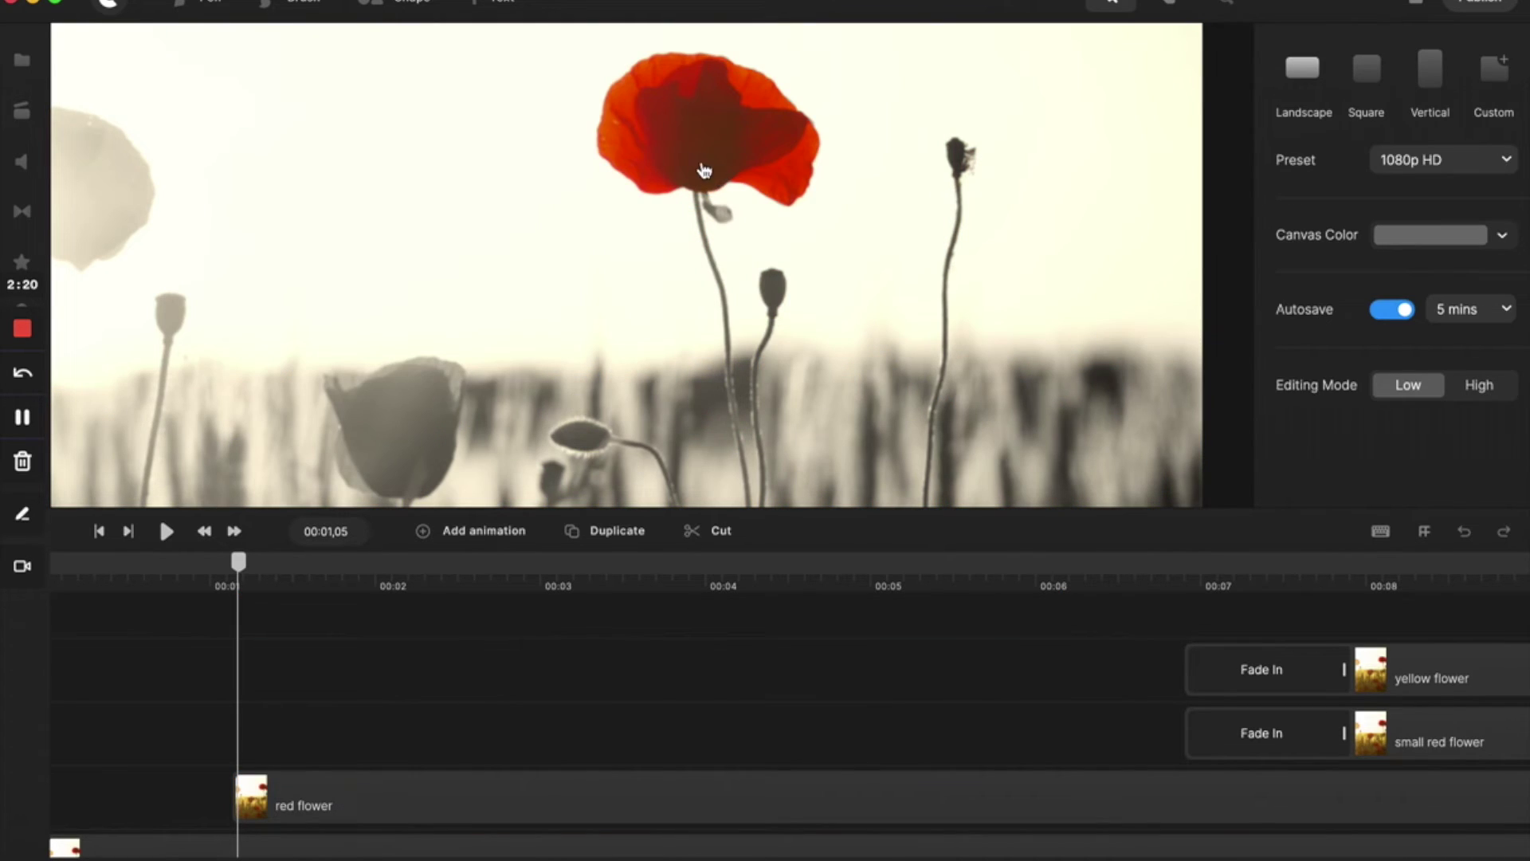
pyautogui.click(97, 532)
# - Give the red flower clip a Fade In and move the small red flower clip to about 00:01.6
pyautogui.click(167, 532)
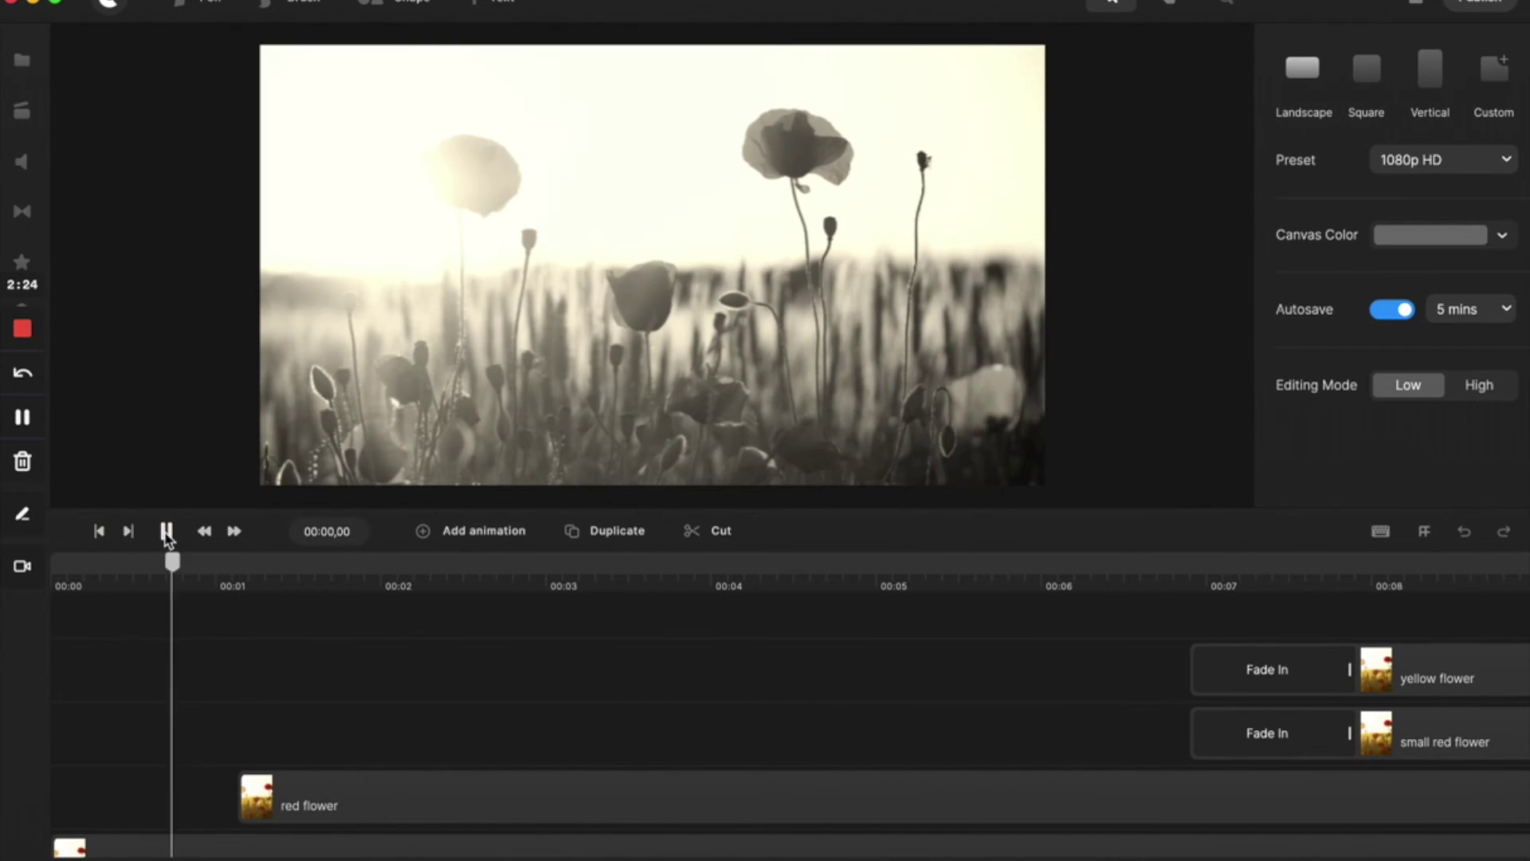
pyautogui.click(167, 532)
pyautogui.click(333, 807)
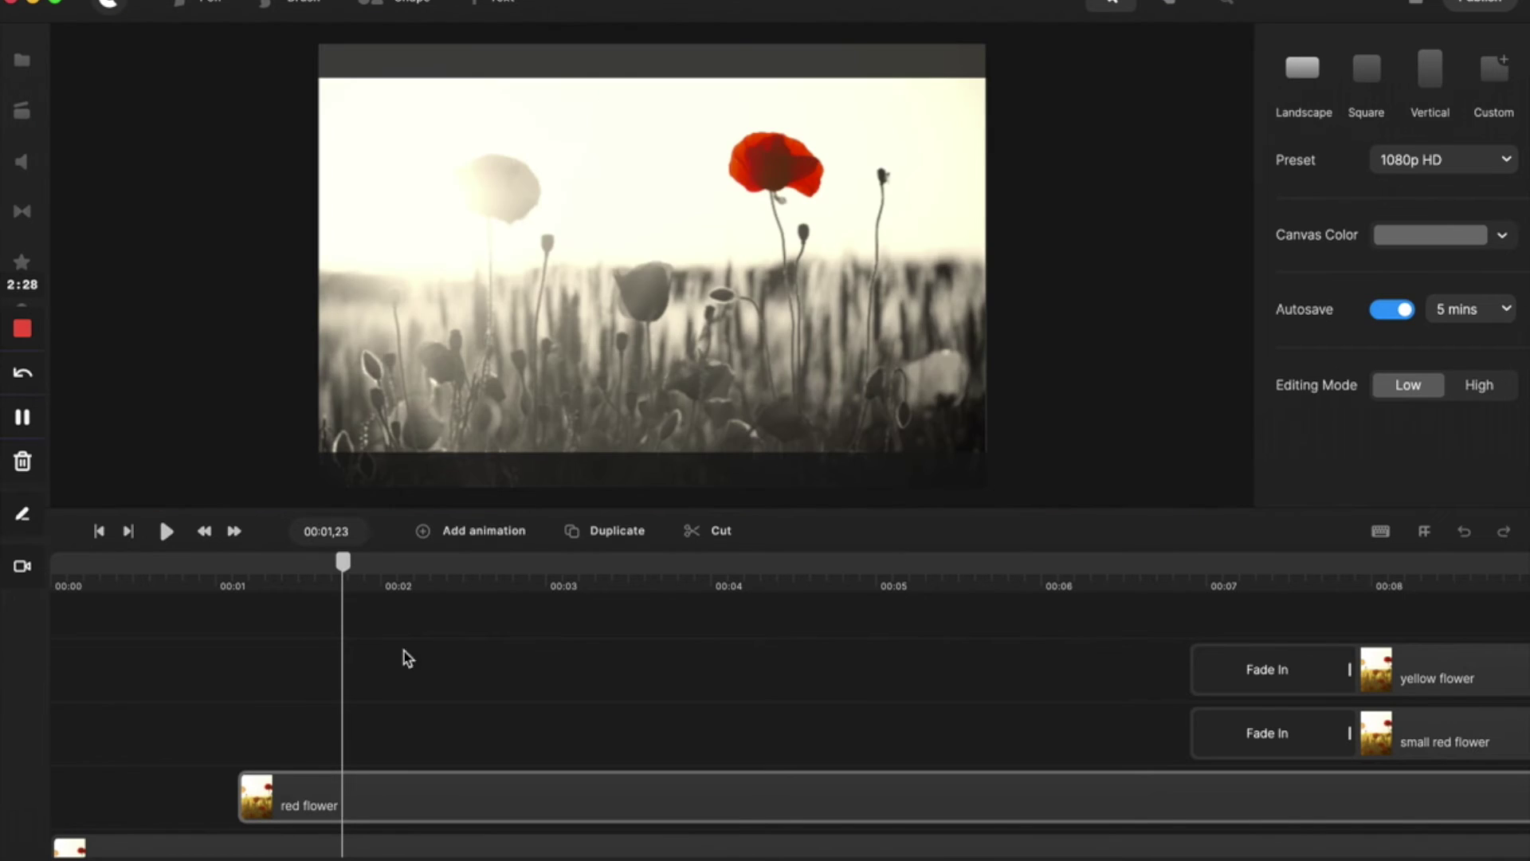
pyautogui.click(406, 657)
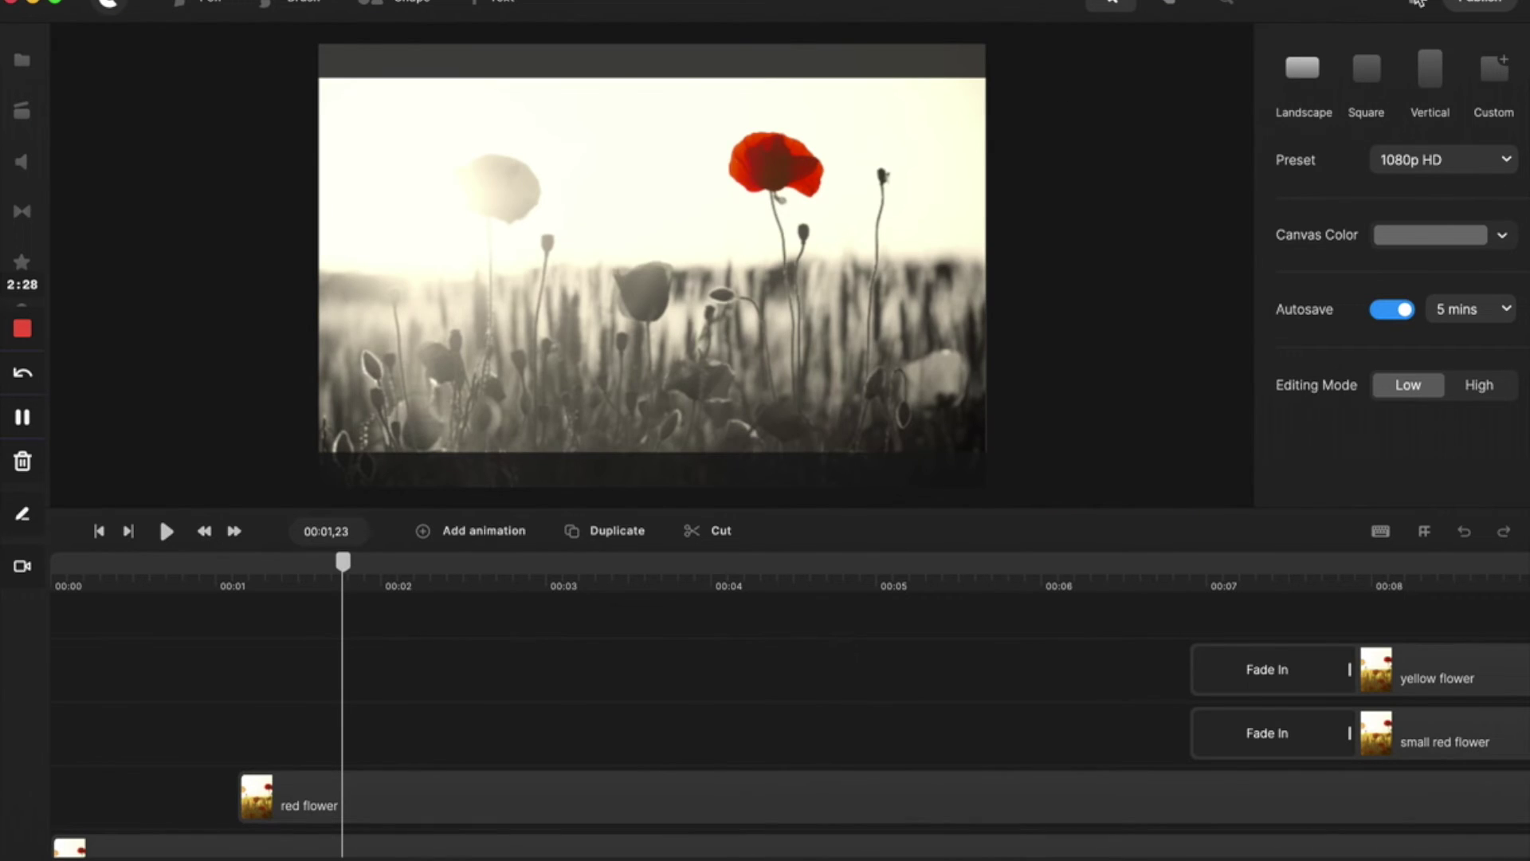
pyautogui.click(636, 798)
pyautogui.click(1391, 84)
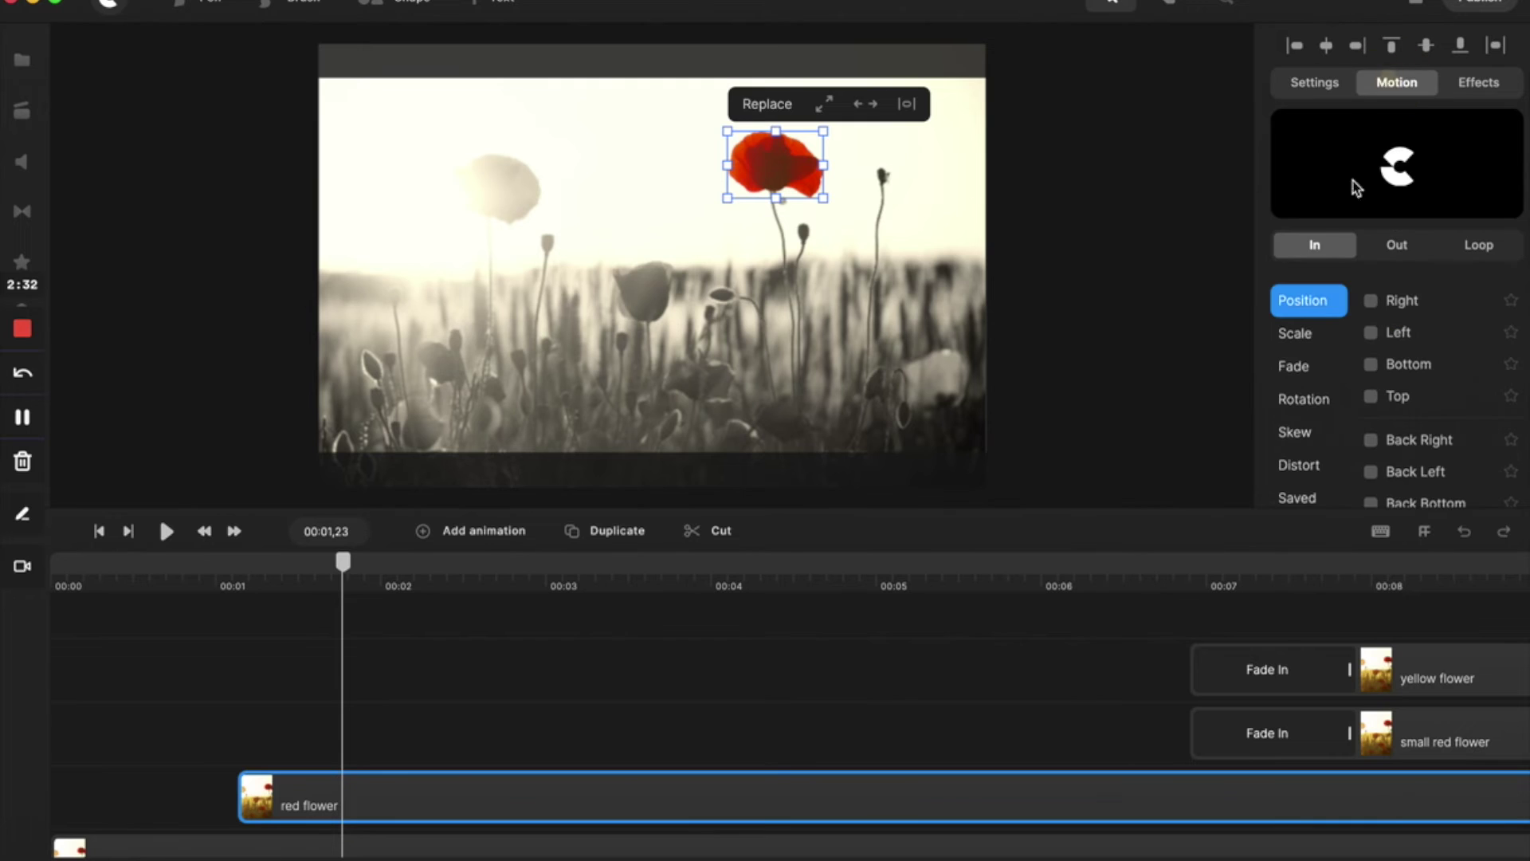
pyautogui.click(1297, 369)
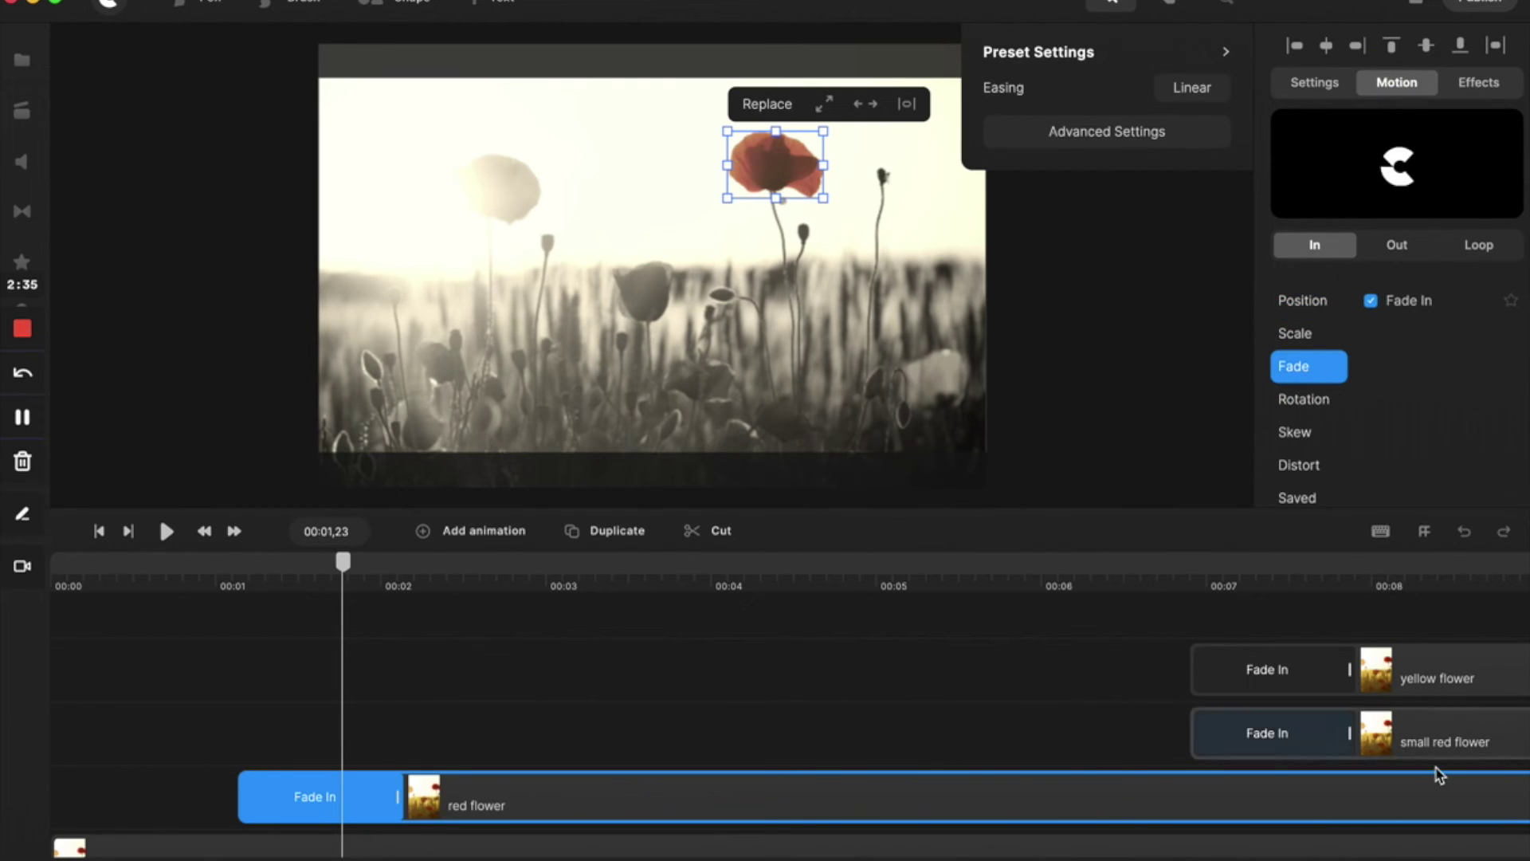
pyautogui.moveTo(1448, 744); pyautogui.dragTo(585, 763)
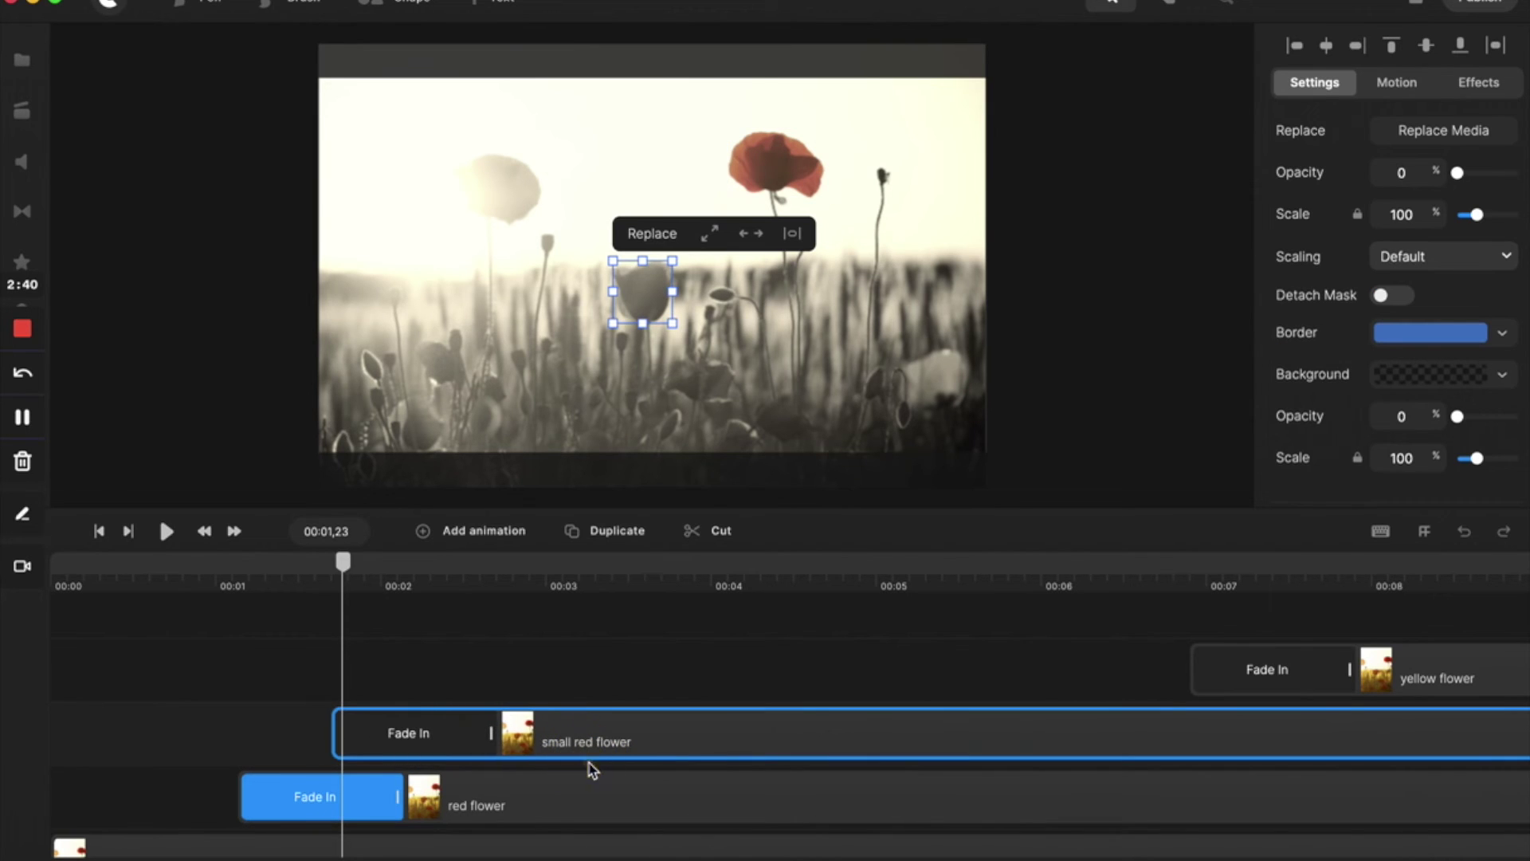
# - Move the yellow flower clip to start near 00:00.7 and preview the fade-ins from the start
pyautogui.moveTo(1329, 669); pyautogui.dragTo(481, 687)
pyautogui.click(98, 530)
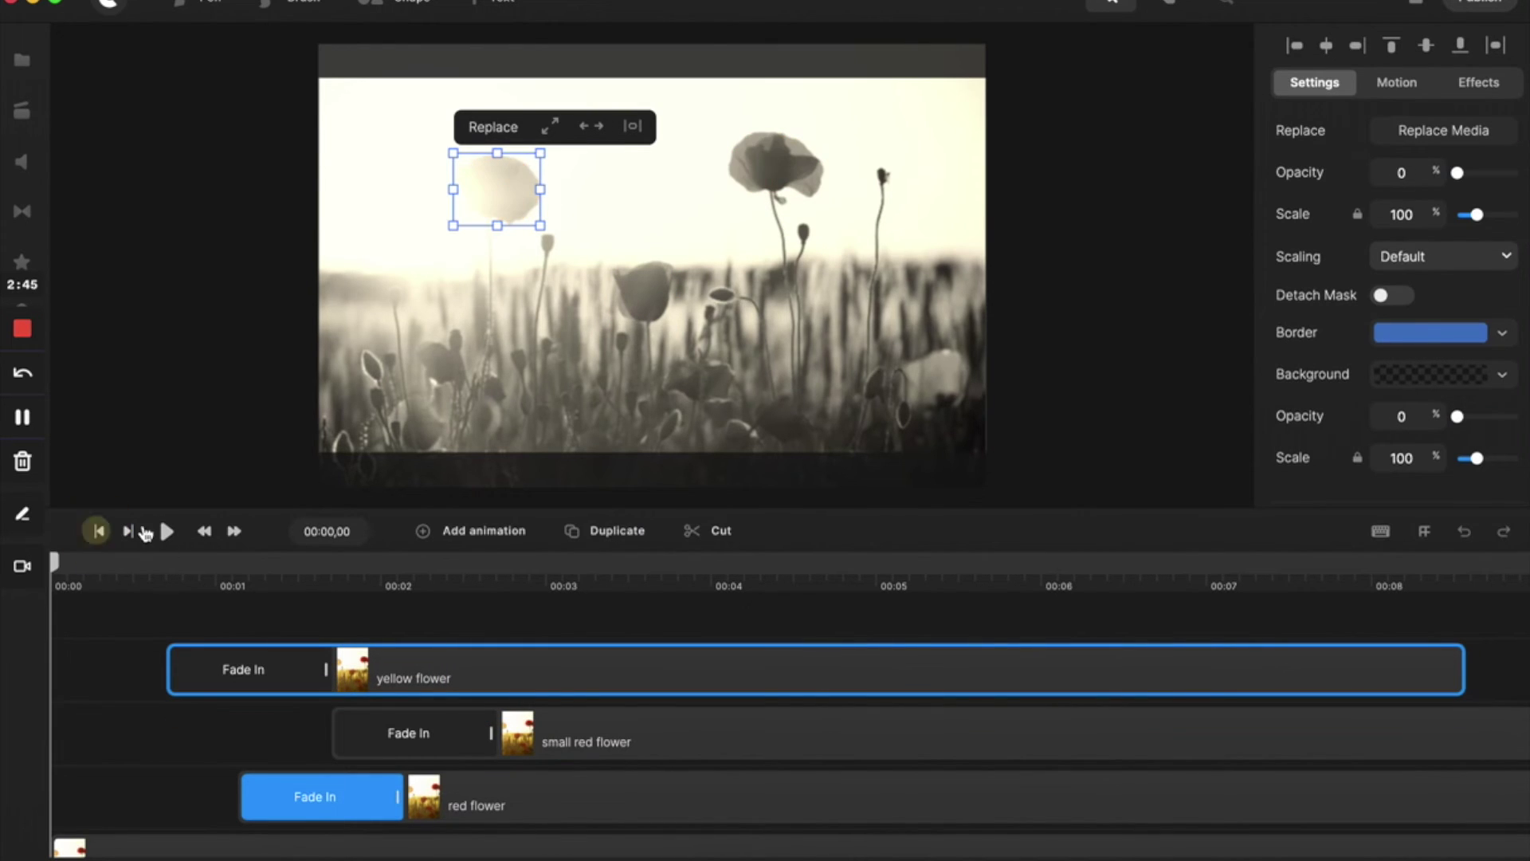
pyautogui.click(167, 532)
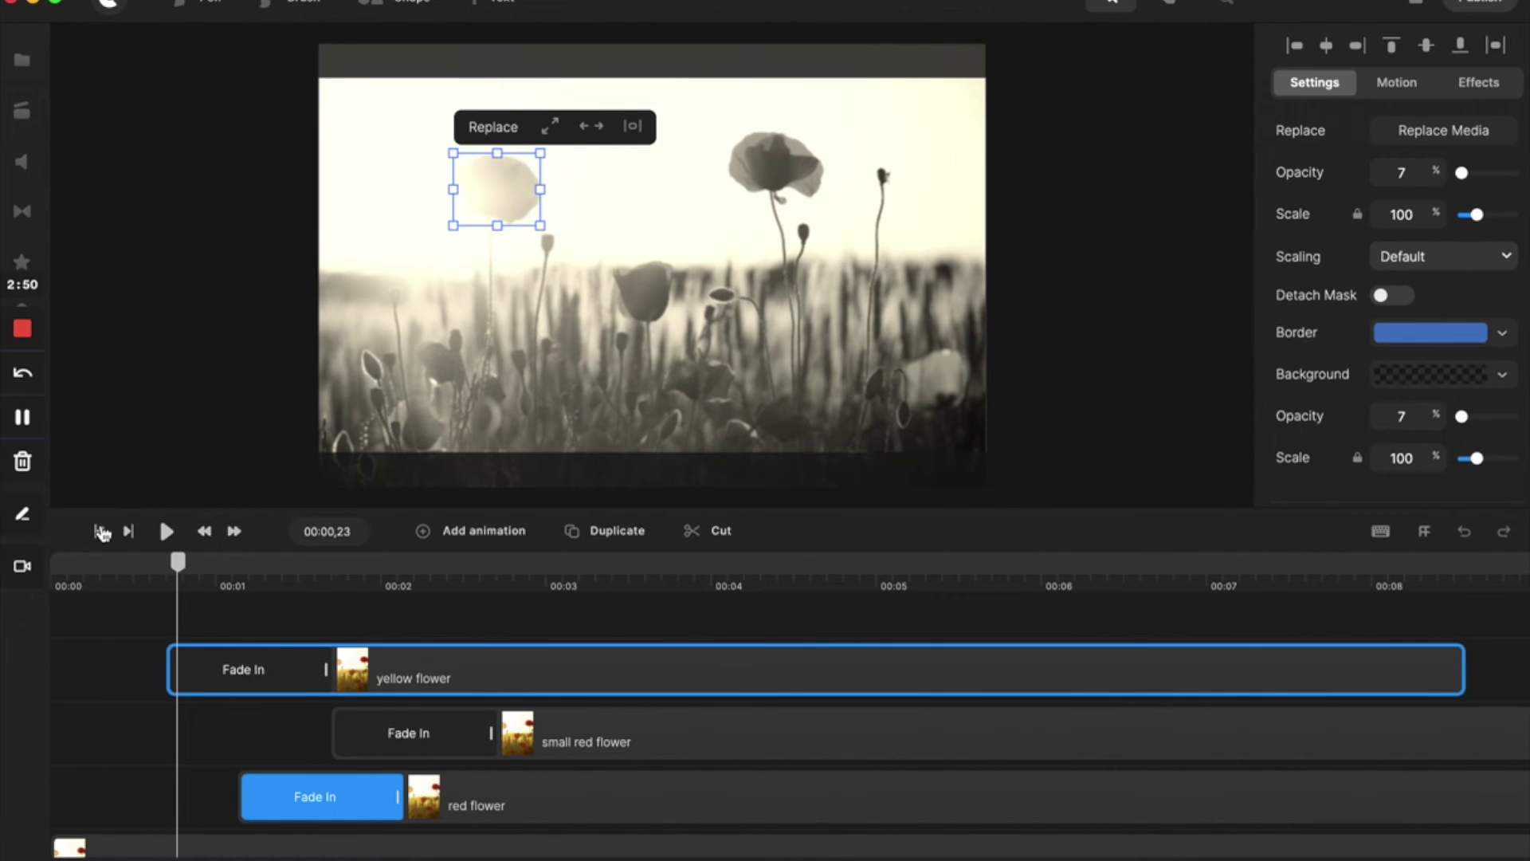
pyautogui.click(99, 530)
pyautogui.click(166, 532)
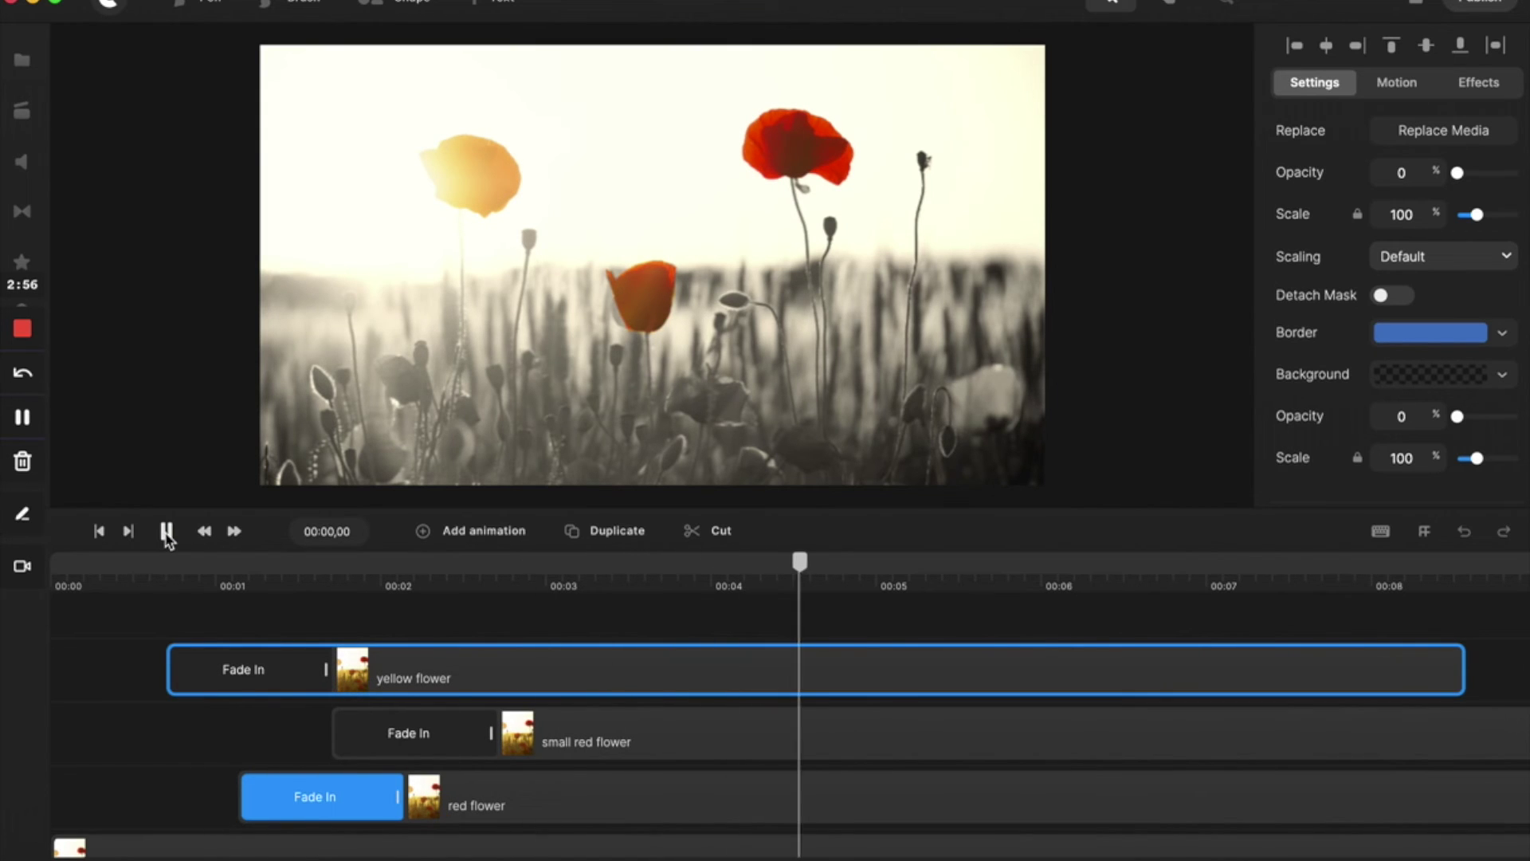
pyautogui.click(166, 531)
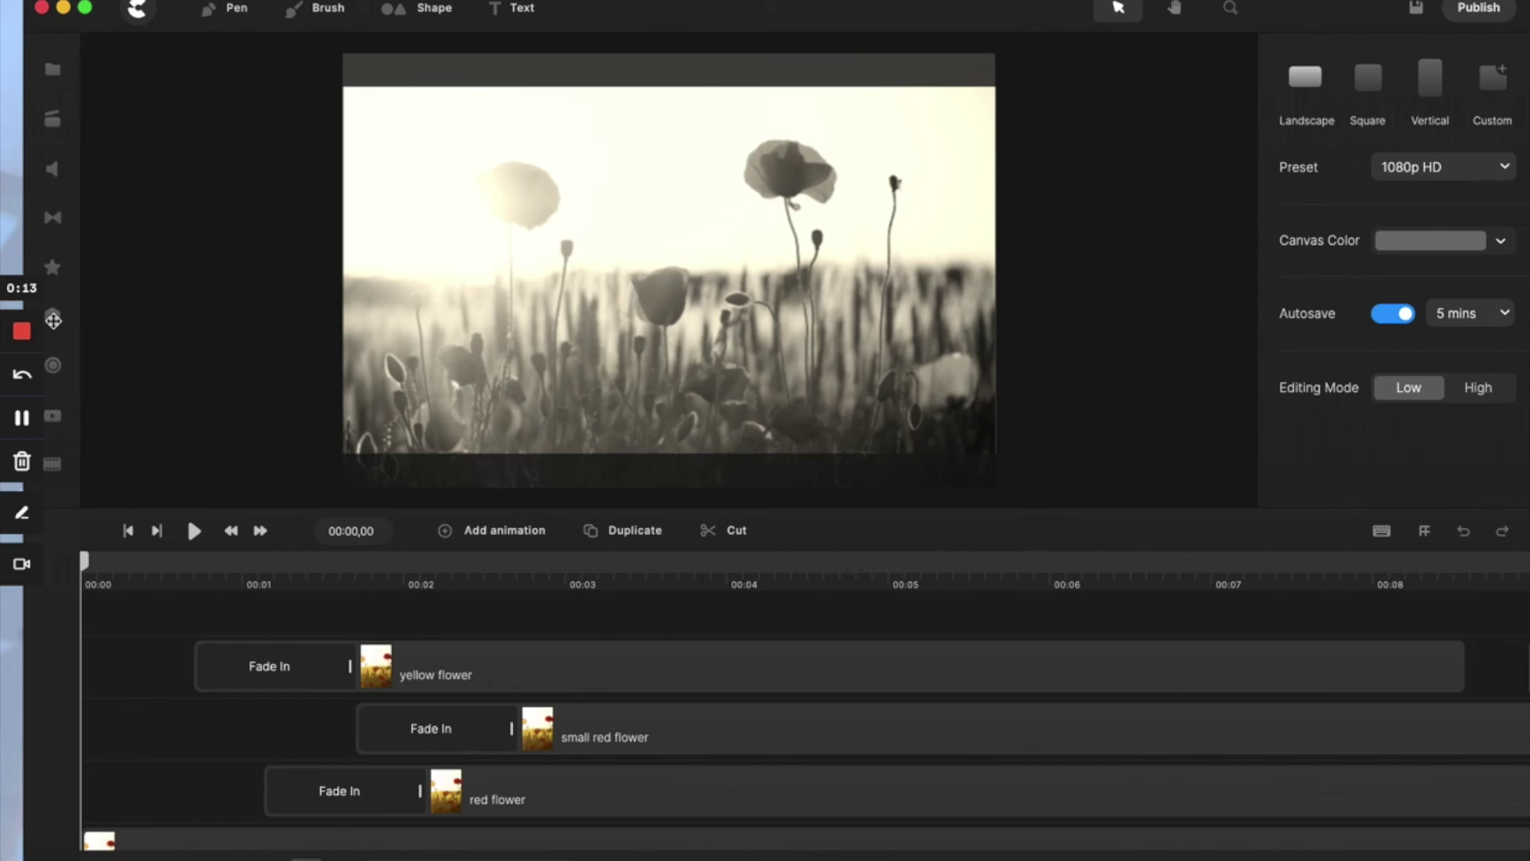
# - Add a Spotlight component to the canvas and extend its clip to about 00:08.5
pyautogui.click(52, 318)
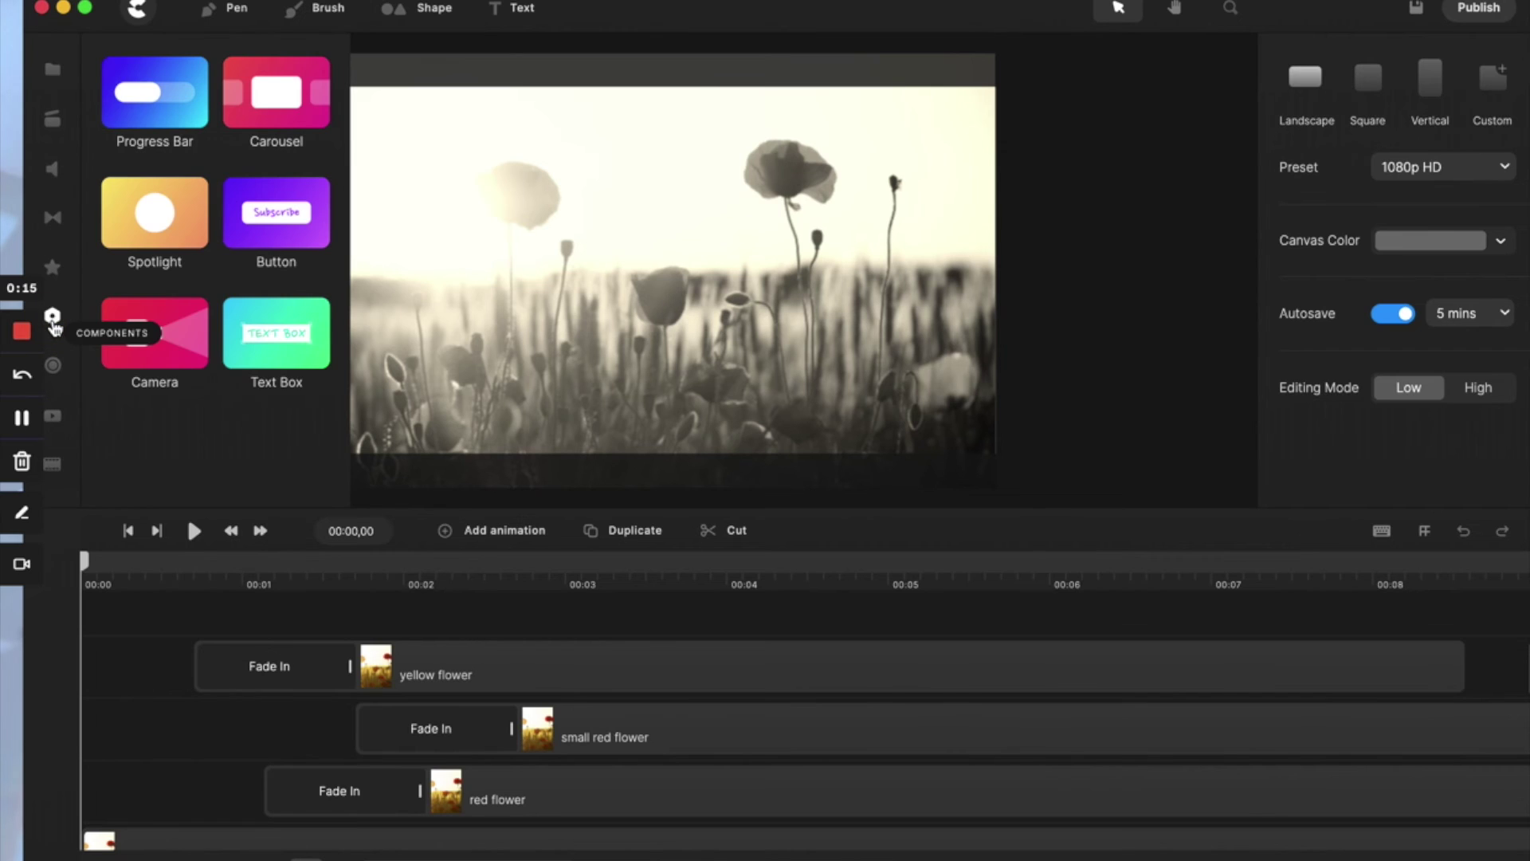
pyautogui.moveTo(154, 217); pyautogui.dragTo(603, 319)
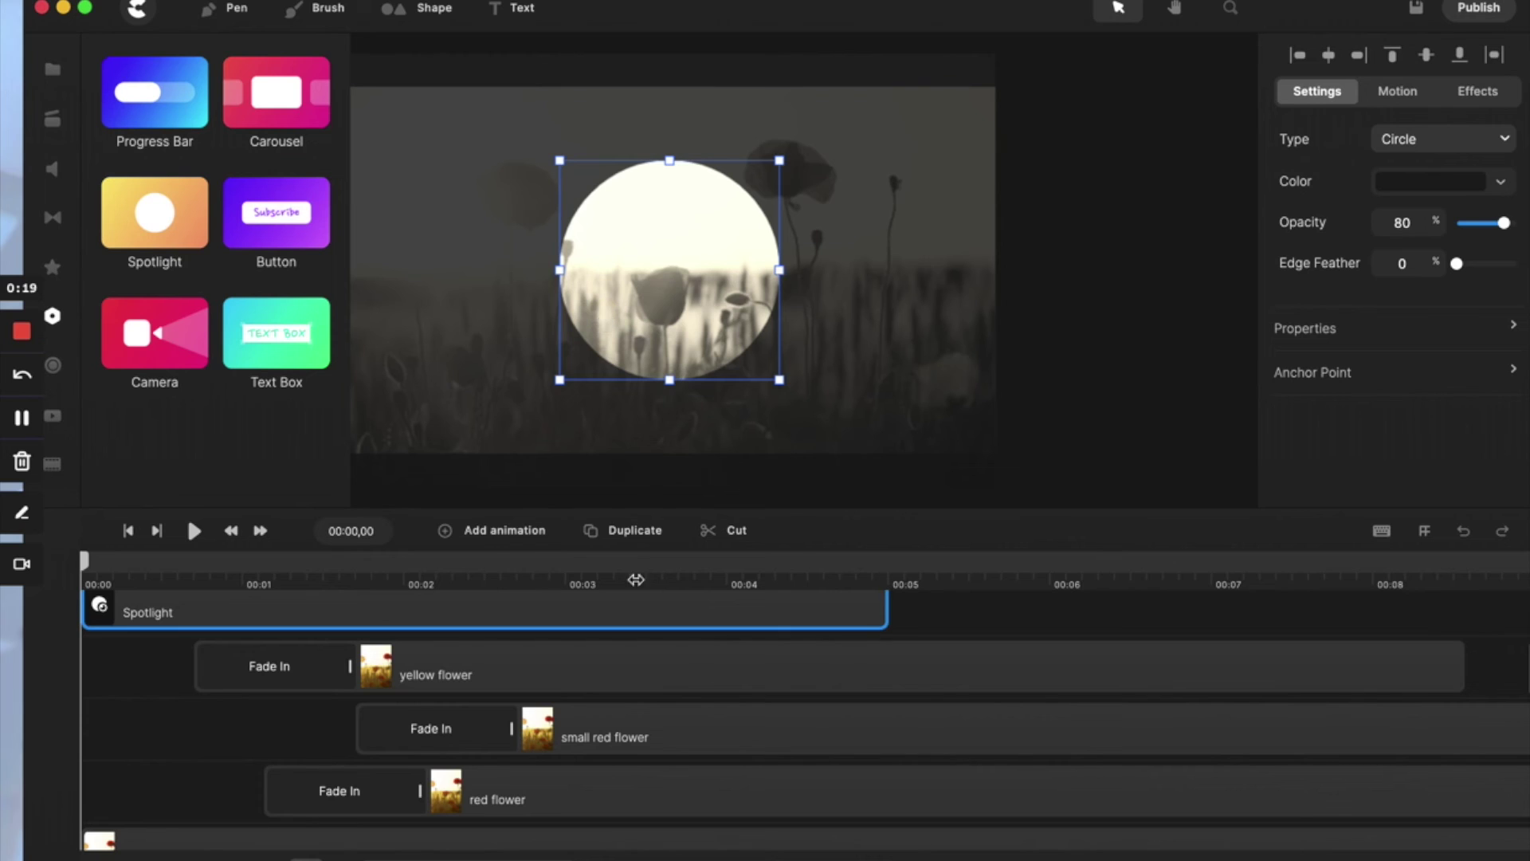
pyautogui.moveTo(889, 615); pyautogui.dragTo(1460, 619)
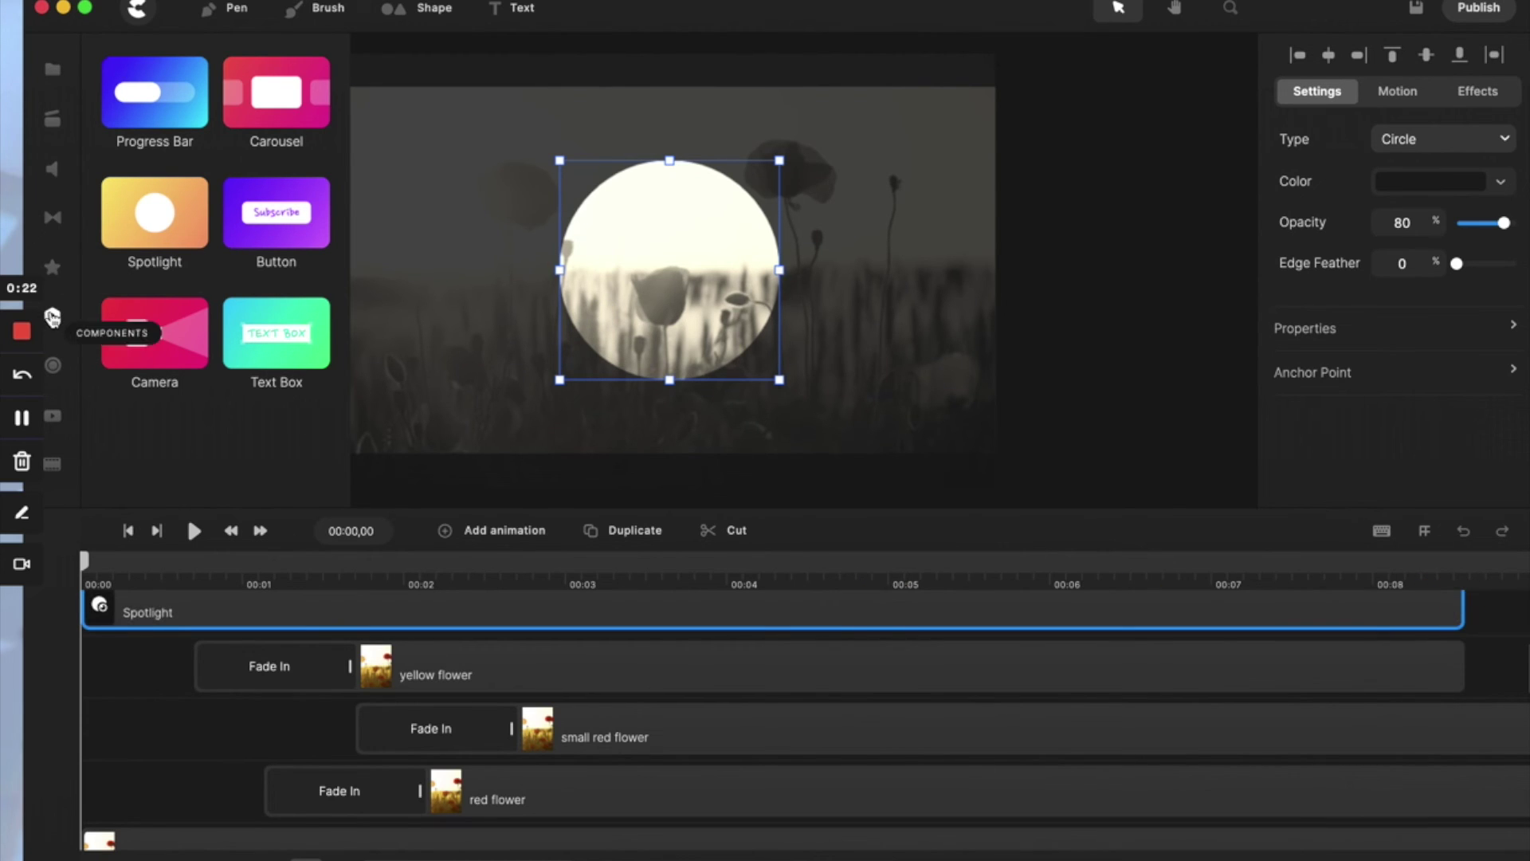
pyautogui.click(52, 316)
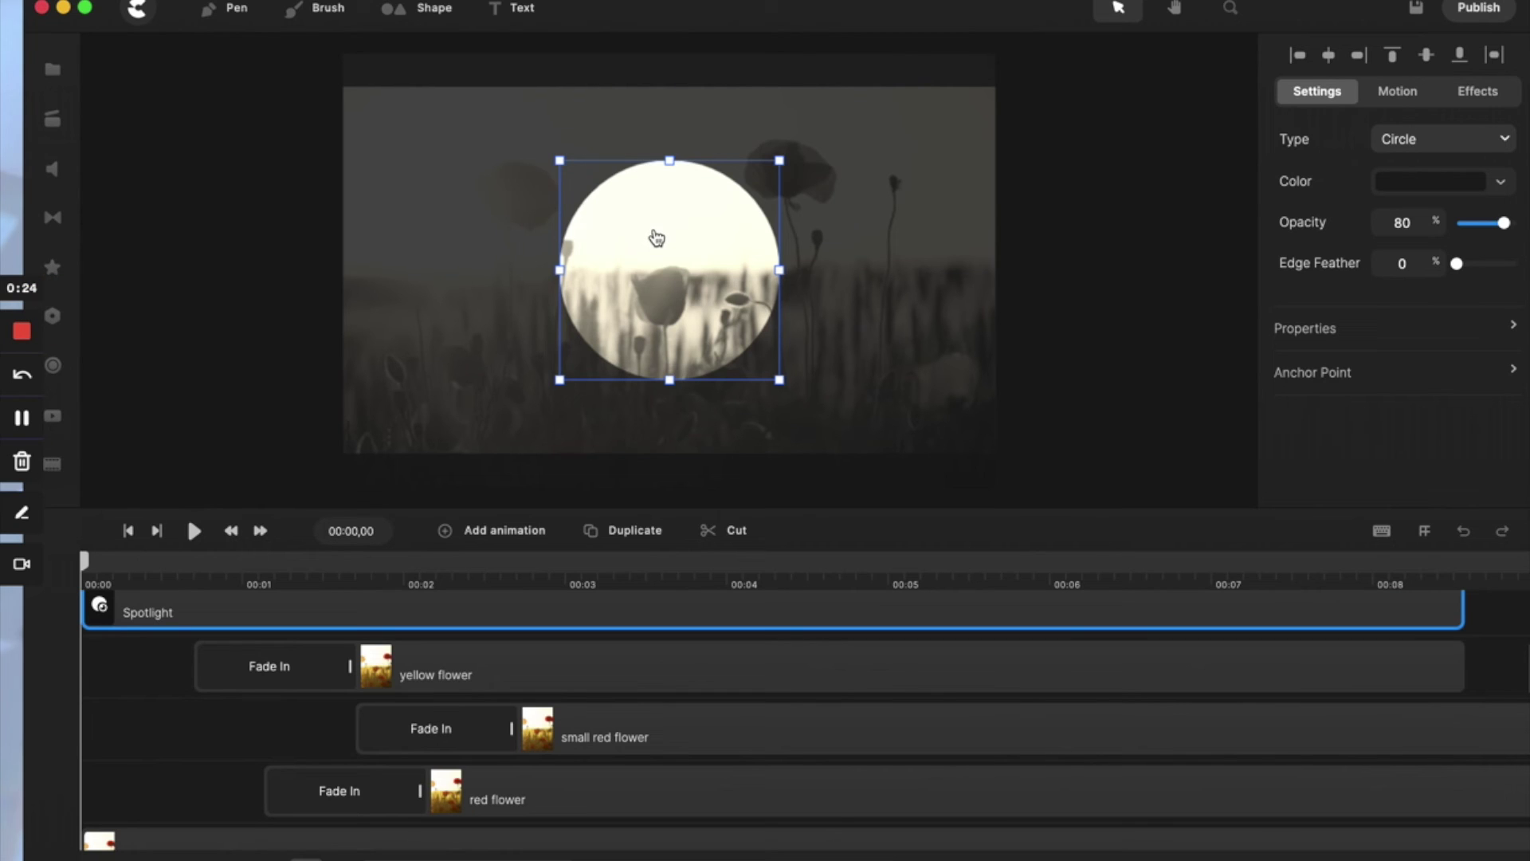
# - Stretch the spotlight into a large ellipse over the image and feather its edge to about 55%
pyautogui.moveTo(562, 270); pyautogui.dragTo(335, 295)
pyautogui.moveTo(783, 270); pyautogui.dragTo(983, 271)
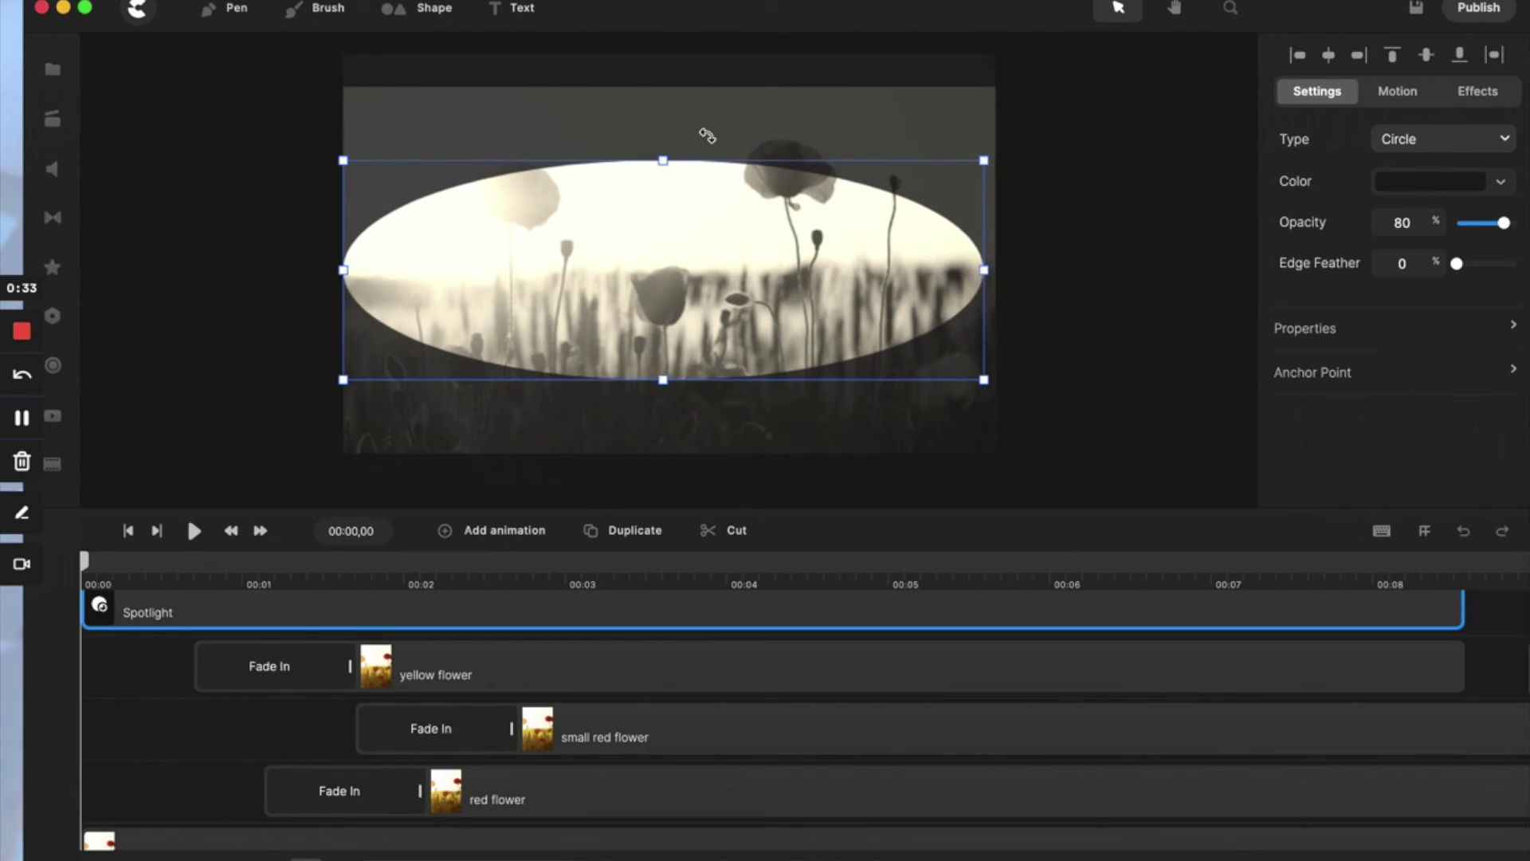
pyautogui.moveTo(664, 161); pyautogui.dragTo(660, 111)
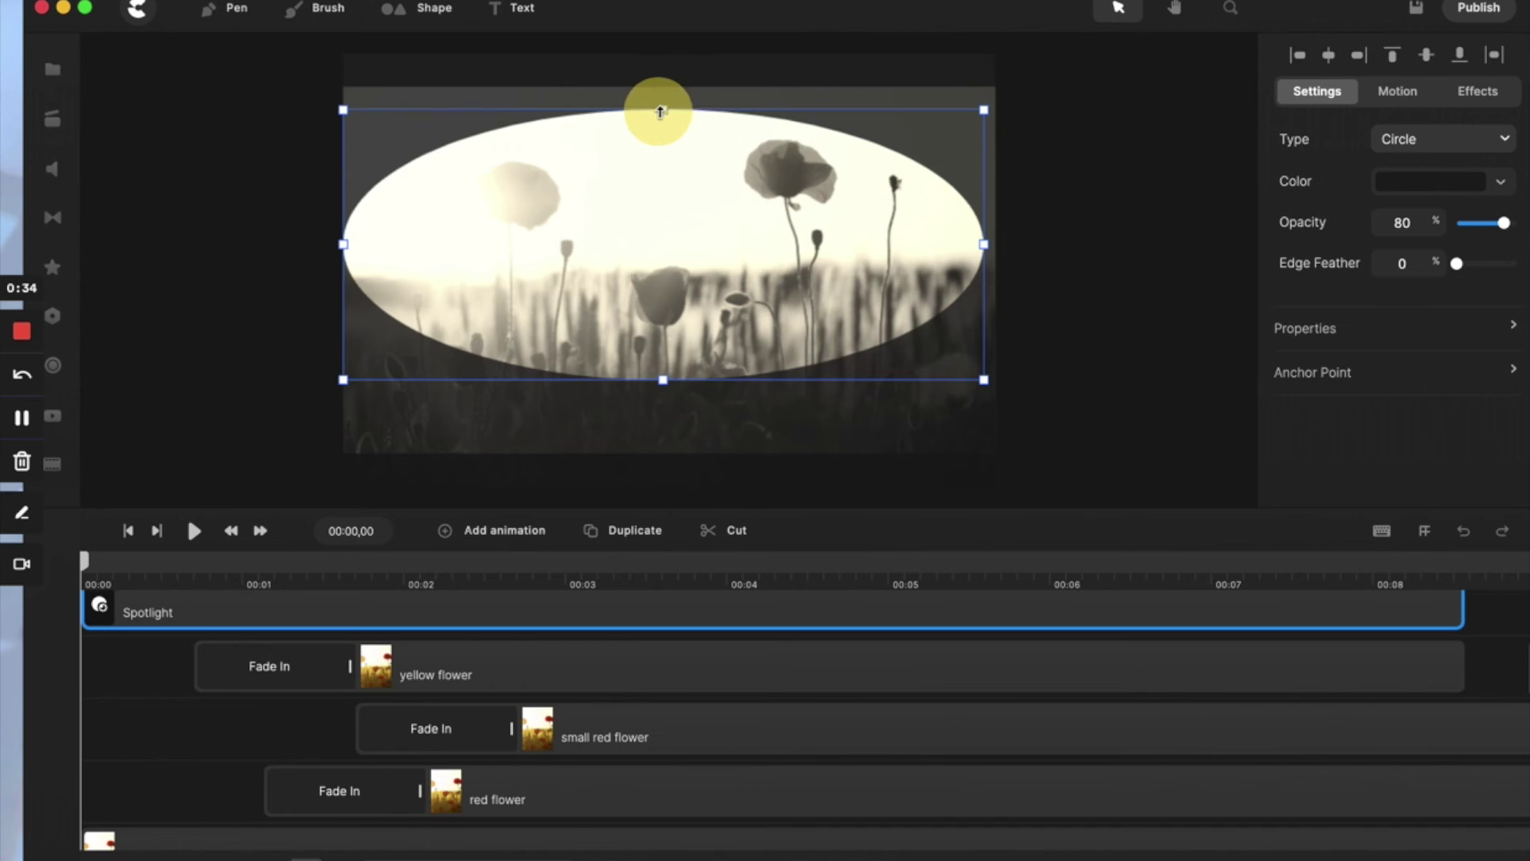
pyautogui.moveTo(667, 385); pyautogui.dragTo(664, 444)
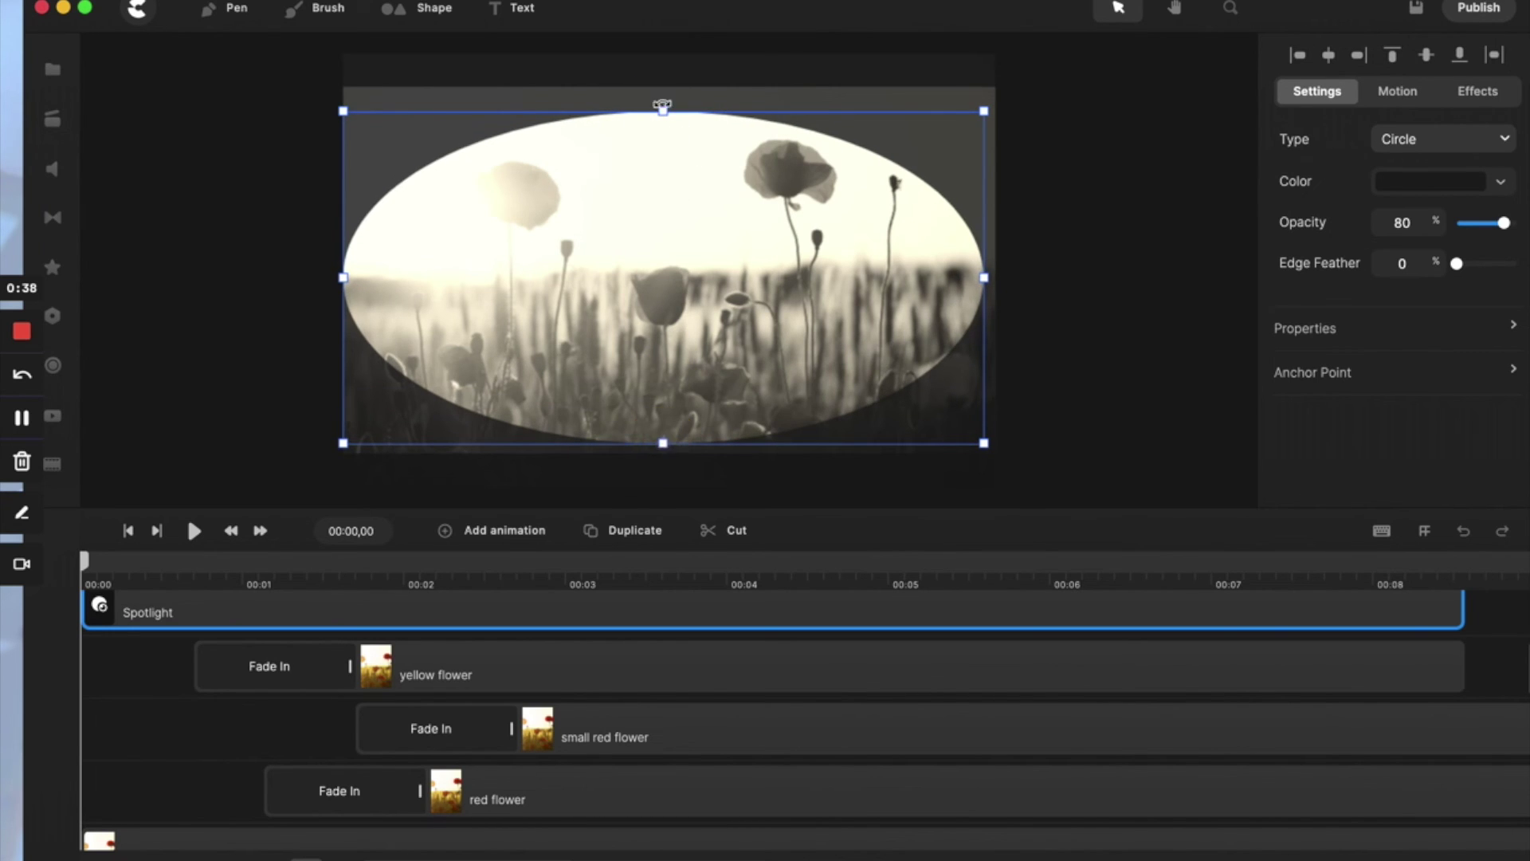
pyautogui.moveTo(662, 107); pyautogui.dragTo(662, 96)
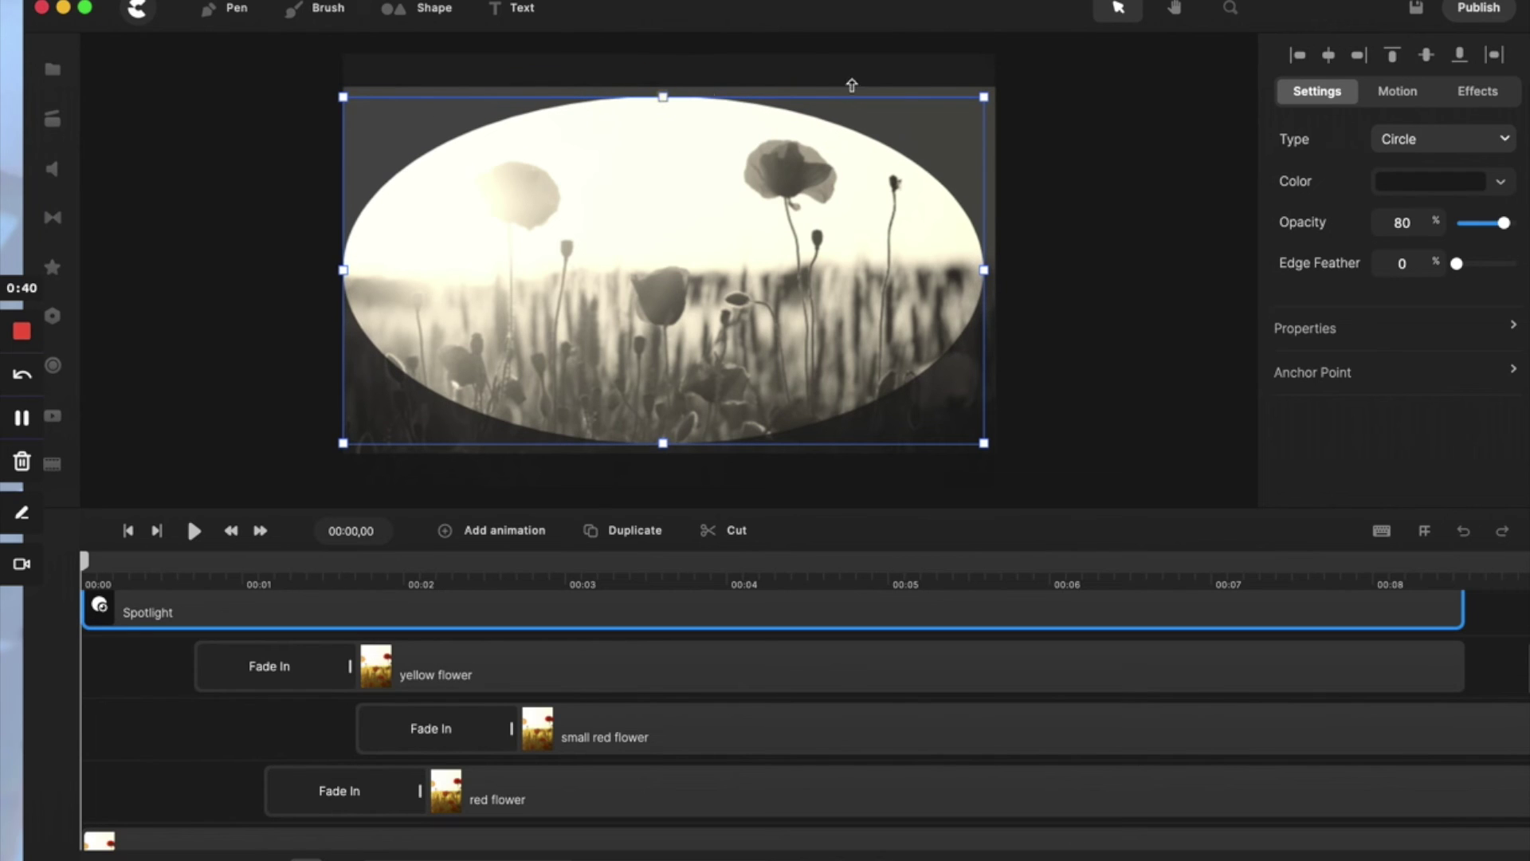
pyautogui.moveTo(1455, 263); pyautogui.dragTo(1491, 233)
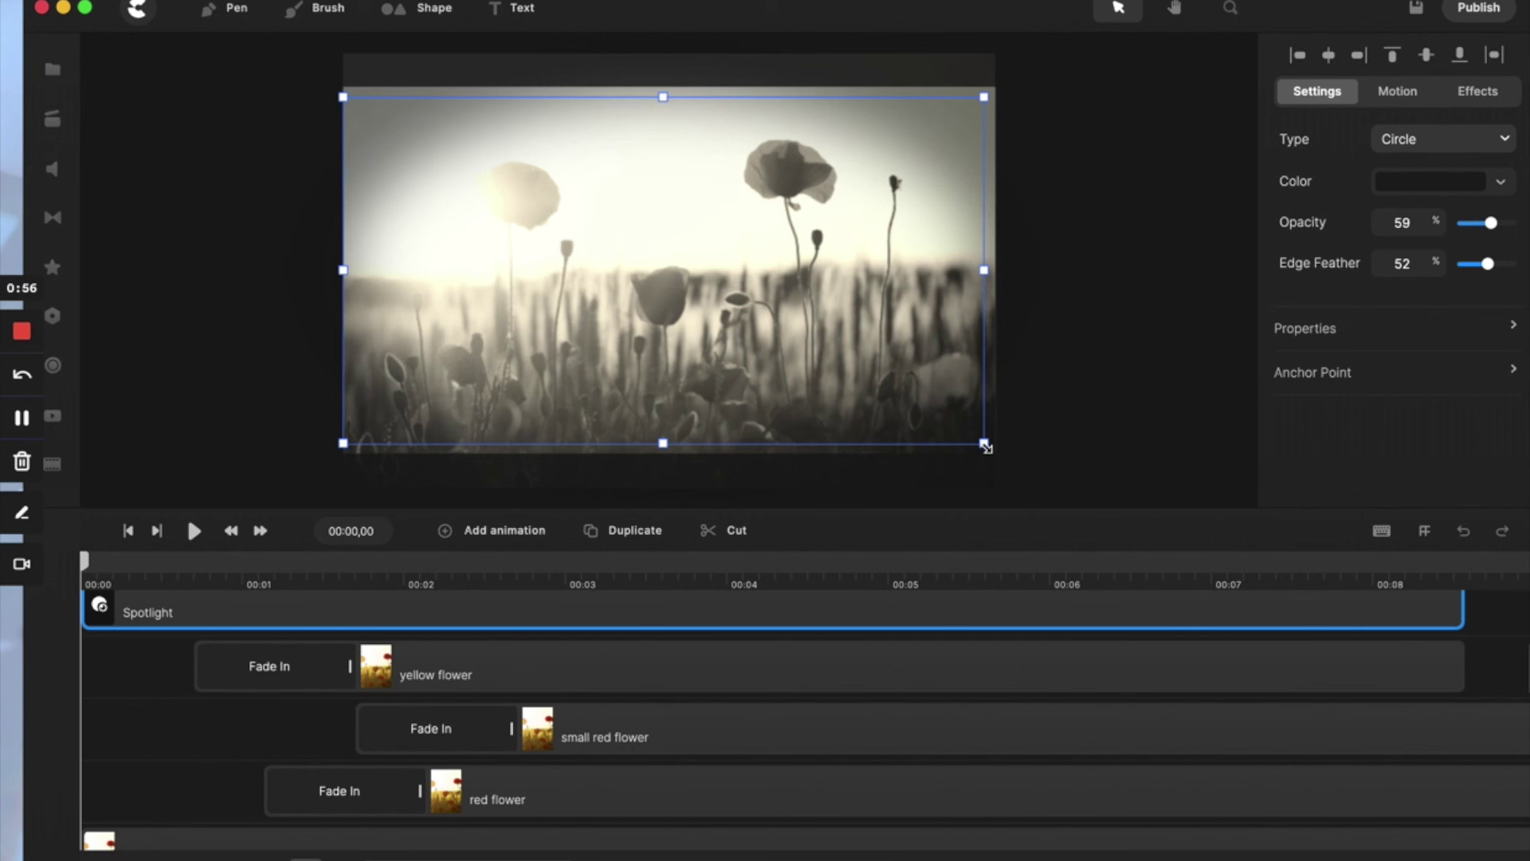
# - Shrink the spotlight to a glow over the top-left yellow poppy and move the playhead to about 00:02.2
pyautogui.moveTo(985, 447); pyautogui.dragTo(583, 343)
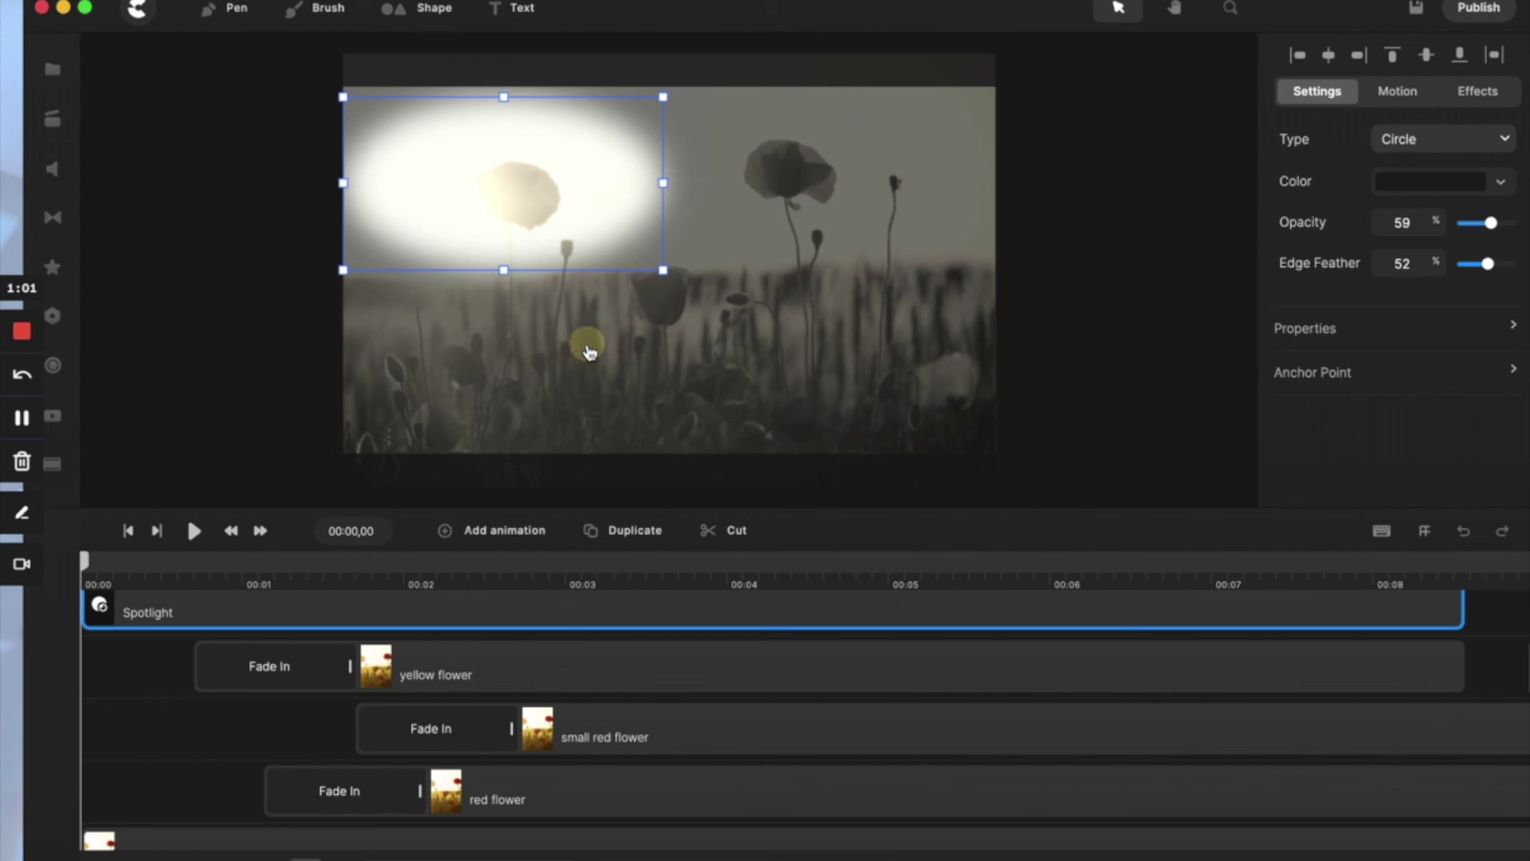
pyautogui.moveTo(502, 269); pyautogui.dragTo(506, 345)
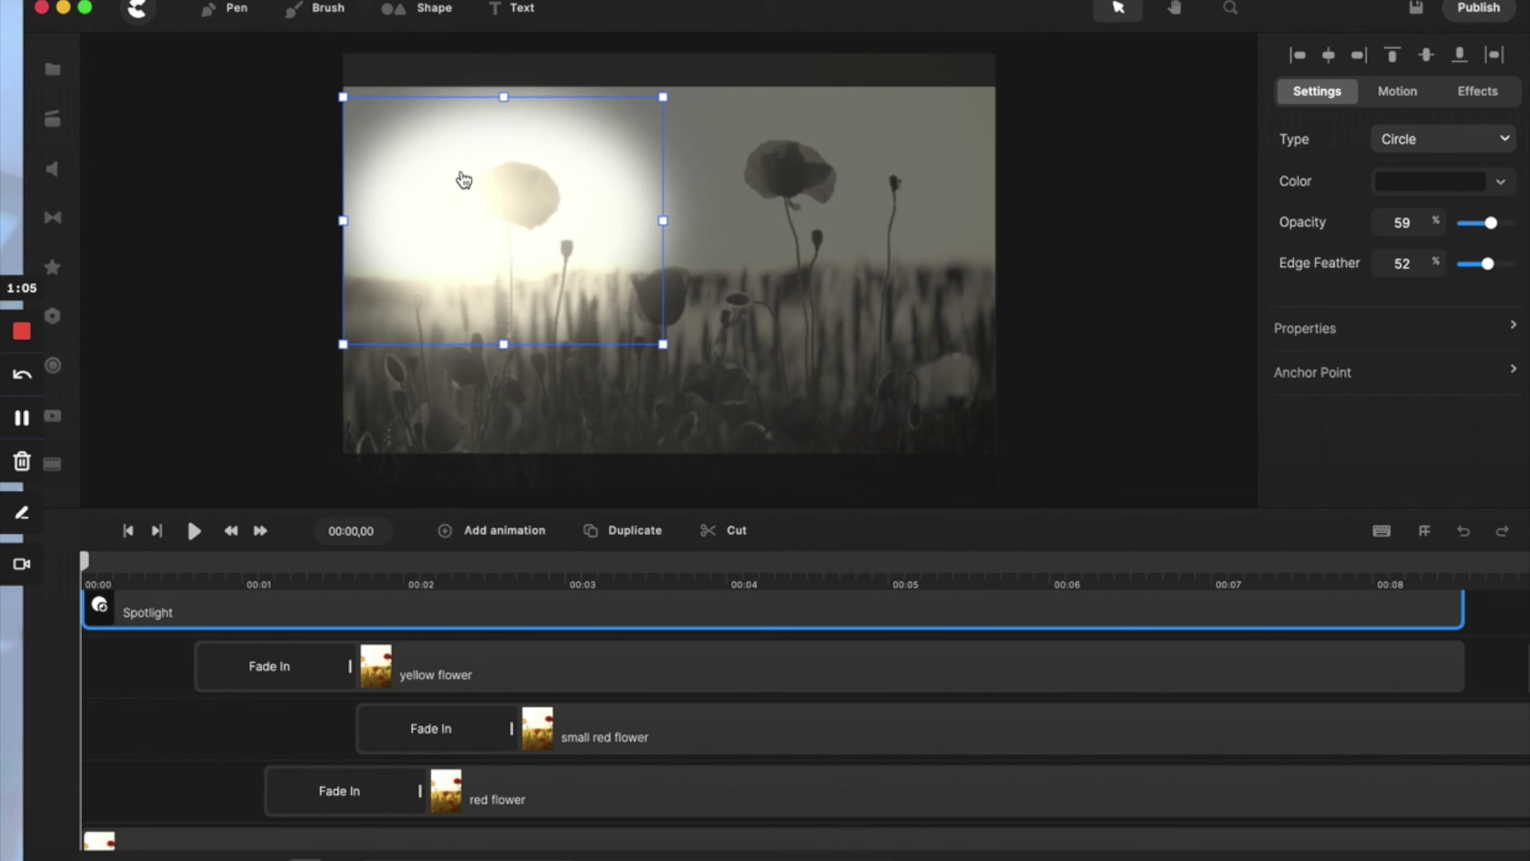
pyautogui.hscroll(3, 890, 721)
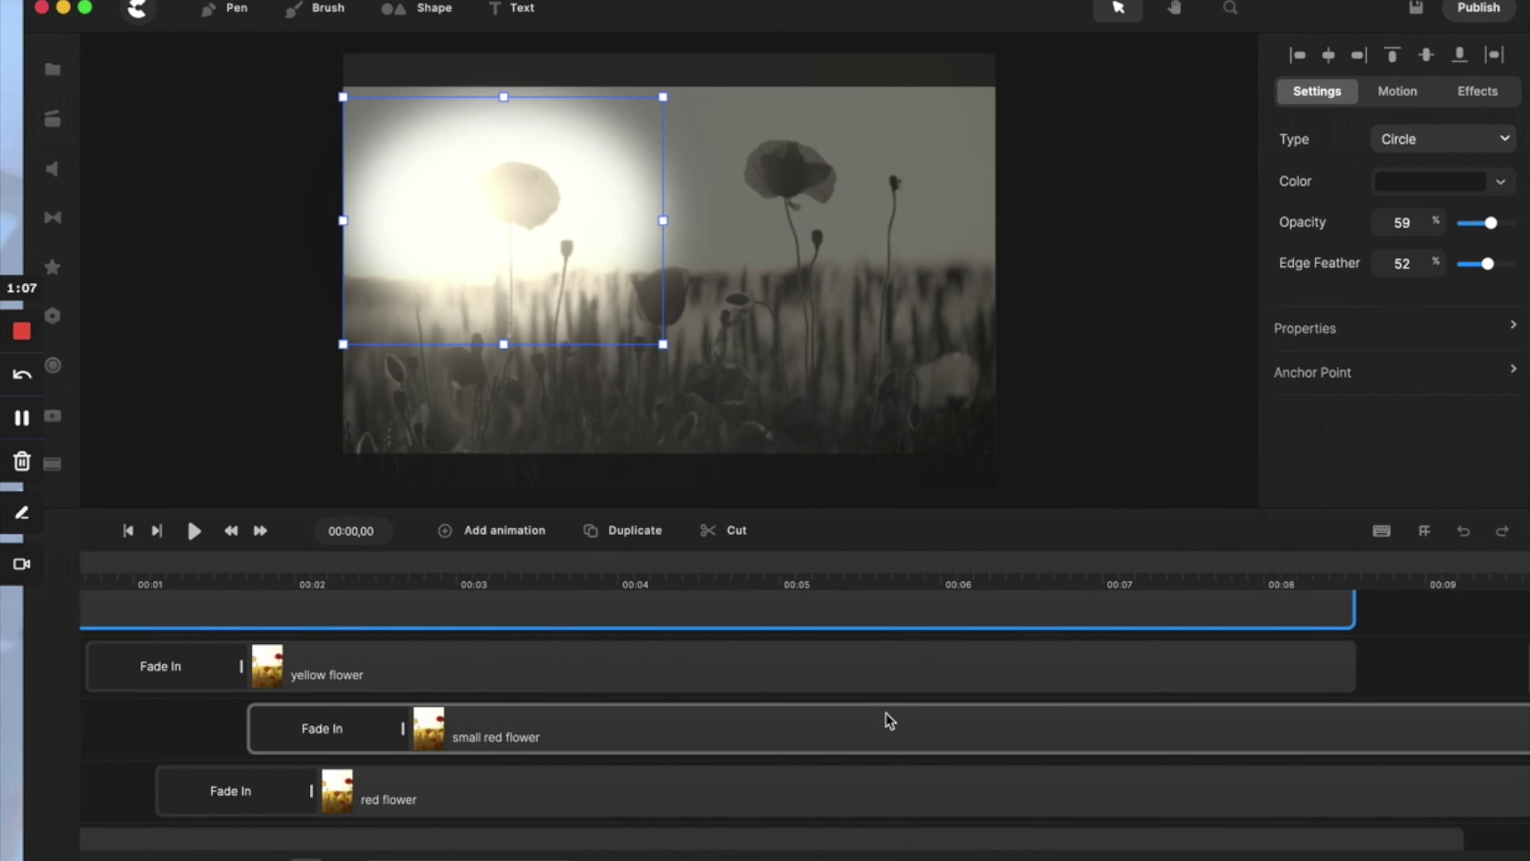
pyautogui.hscroll(-3, 890, 720)
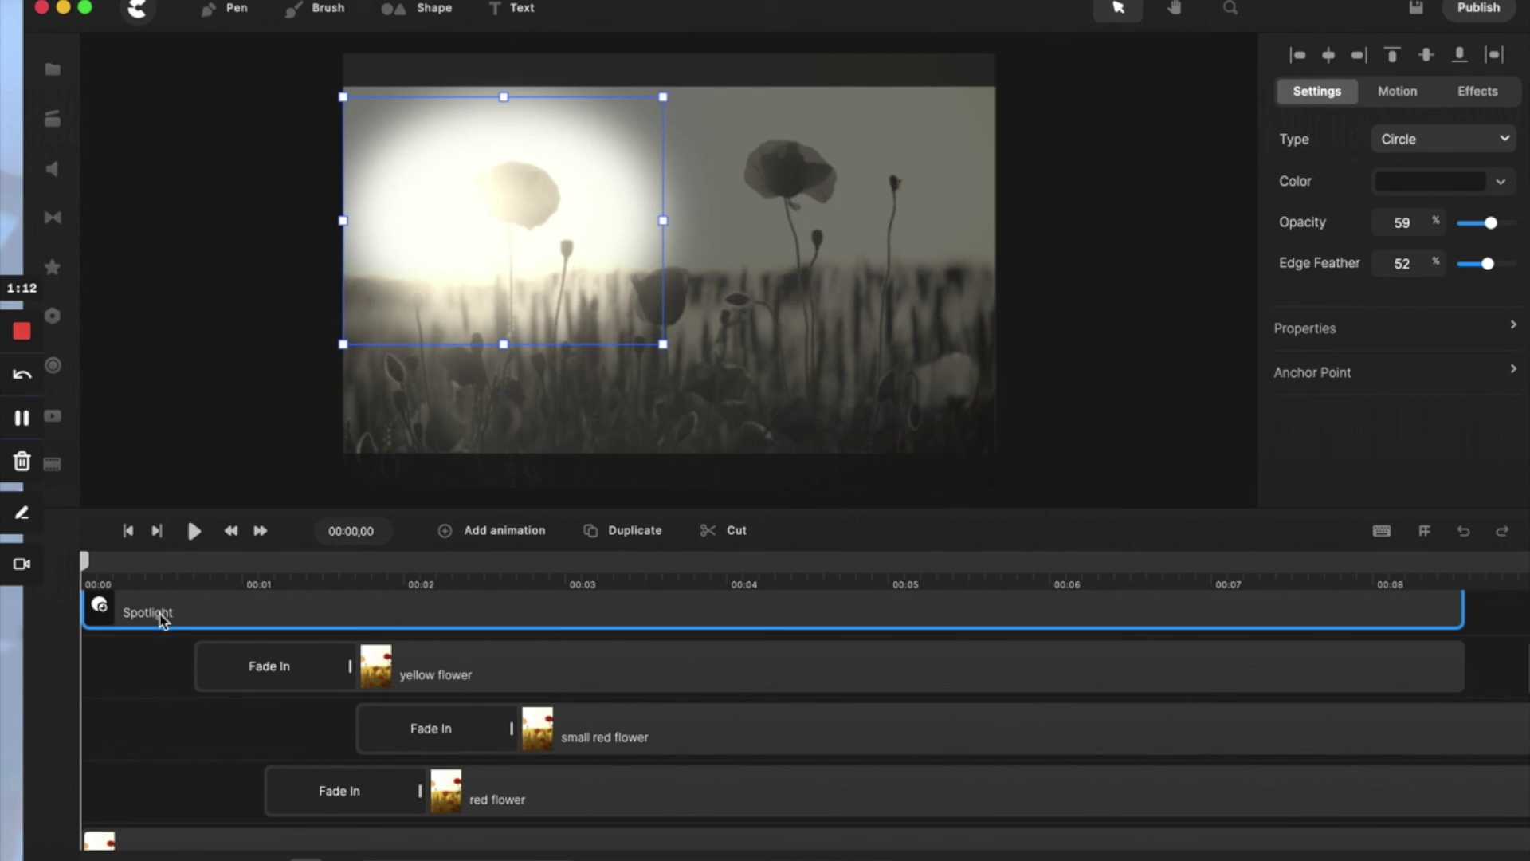
pyautogui.moveTo(86, 567); pyautogui.dragTo(539, 558)
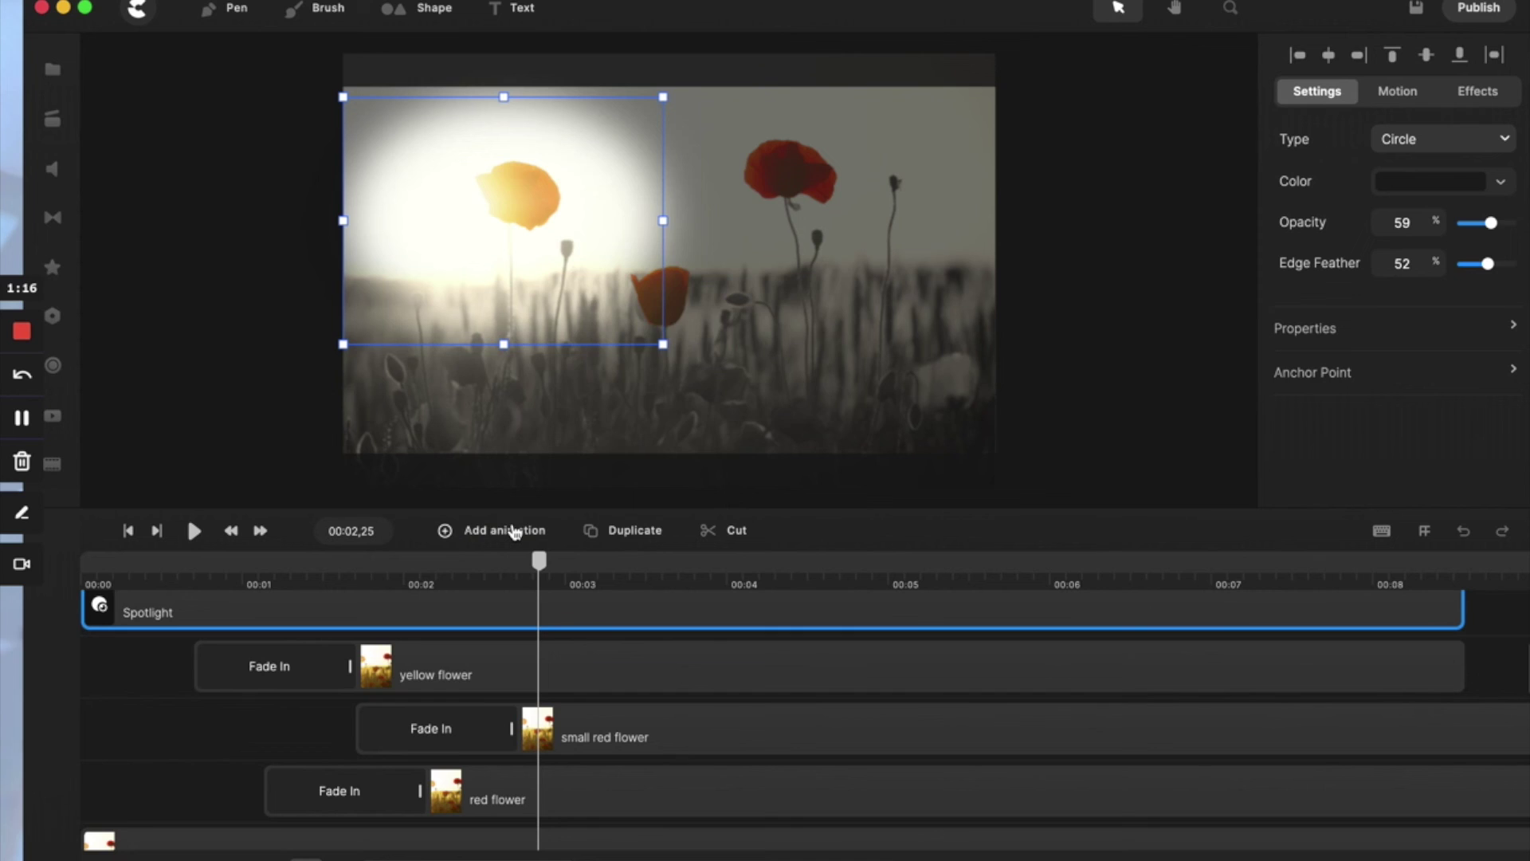
# - Add a linear Position and Scale animation to the spotlight ending around 00:05.5
pyautogui.click(516, 533)
pyautogui.click(562, 229)
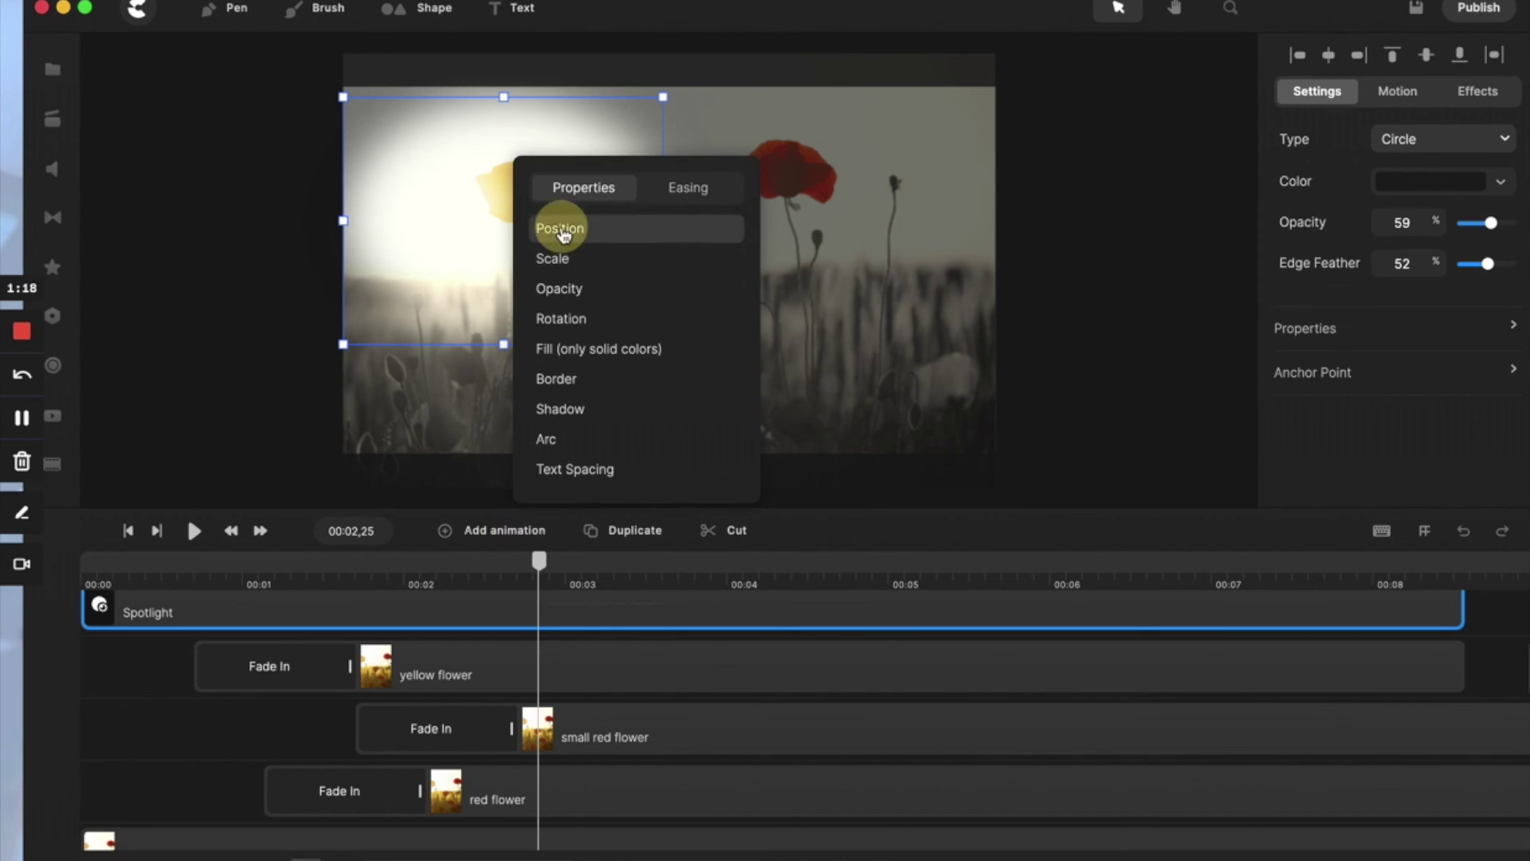
pyautogui.click(562, 263)
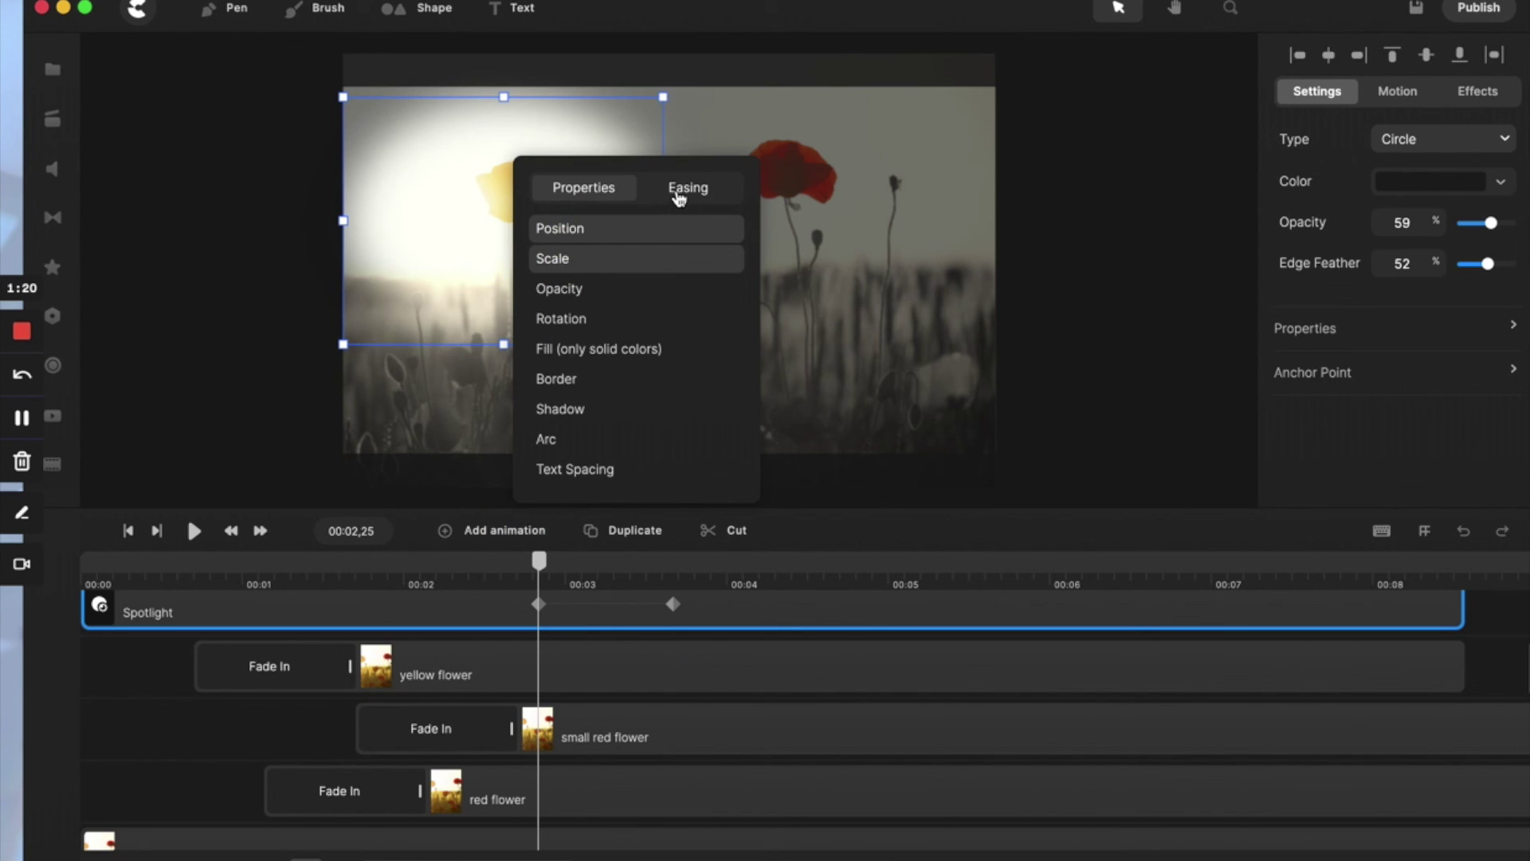
pyautogui.click(678, 195)
pyautogui.click(574, 338)
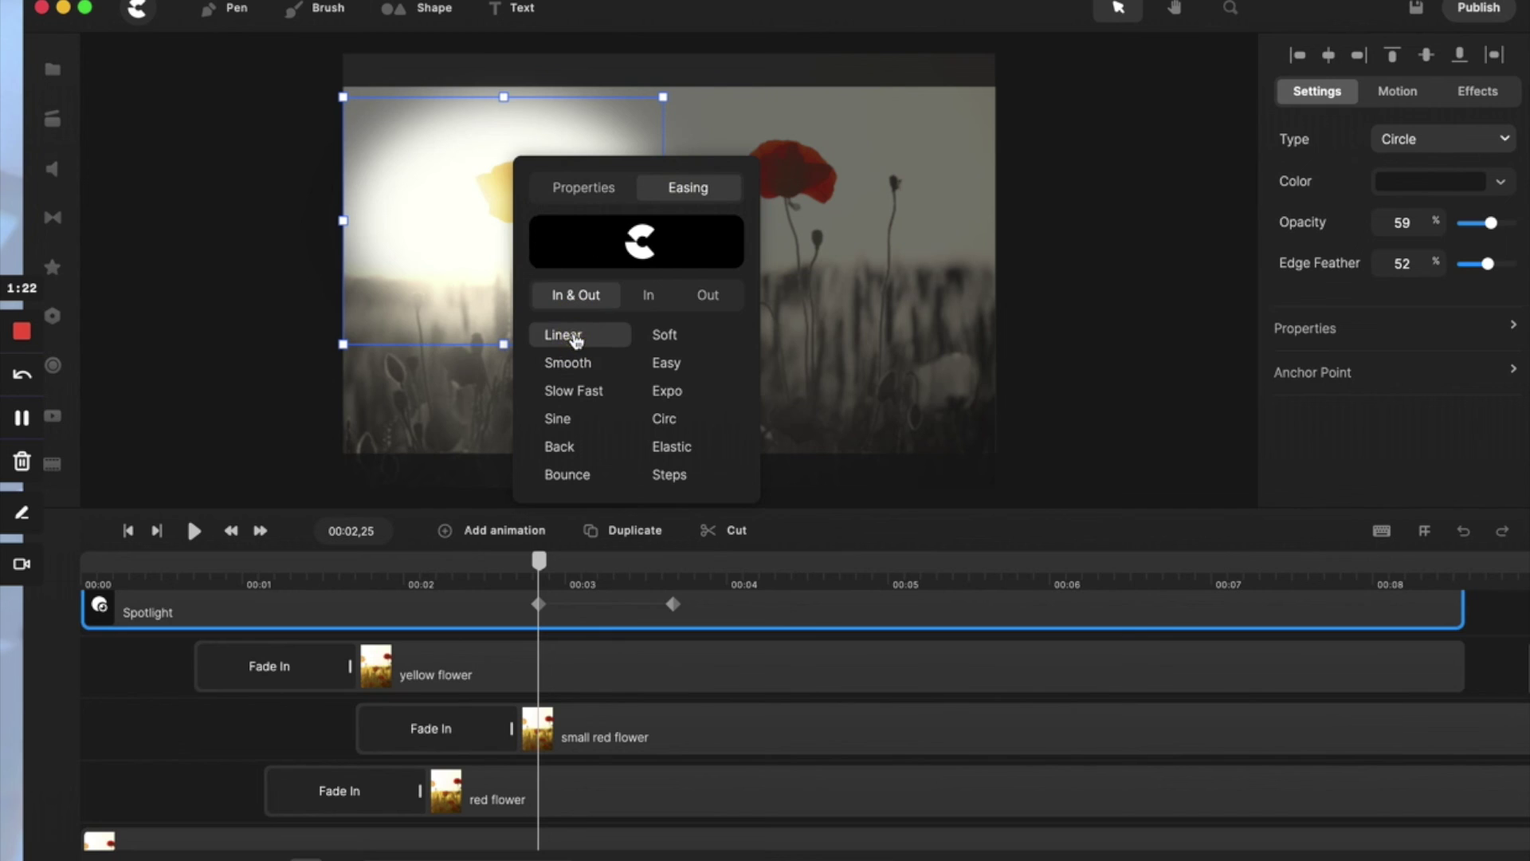
pyautogui.moveTo(672, 603); pyautogui.dragTo(995, 620)
pyautogui.click(990, 605)
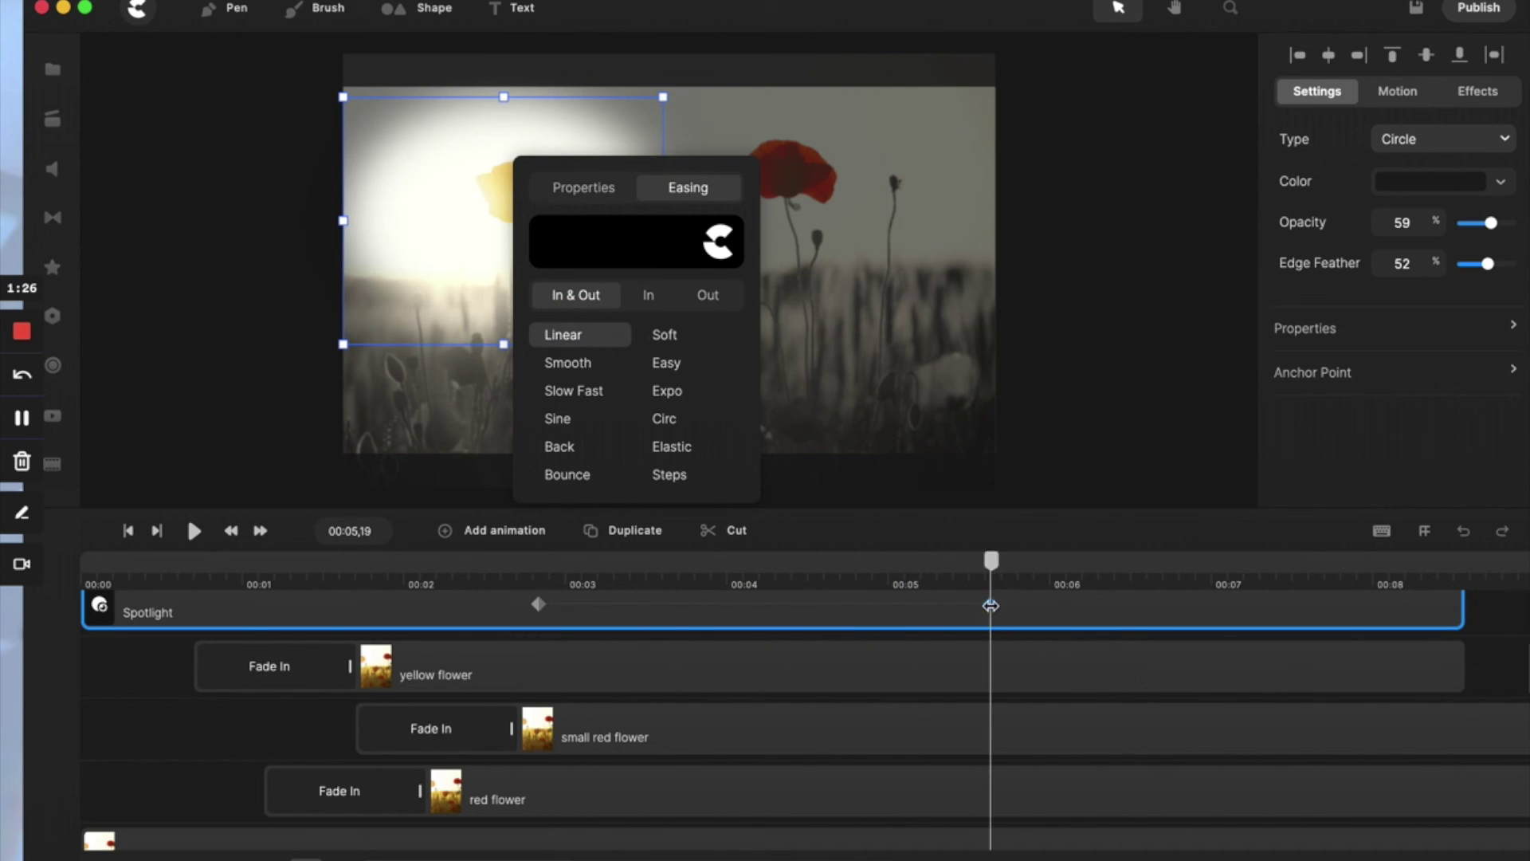
# - At the end keyframe, enlarge the spotlight to cover the whole image out to the right edge
pyautogui.click(862, 385)
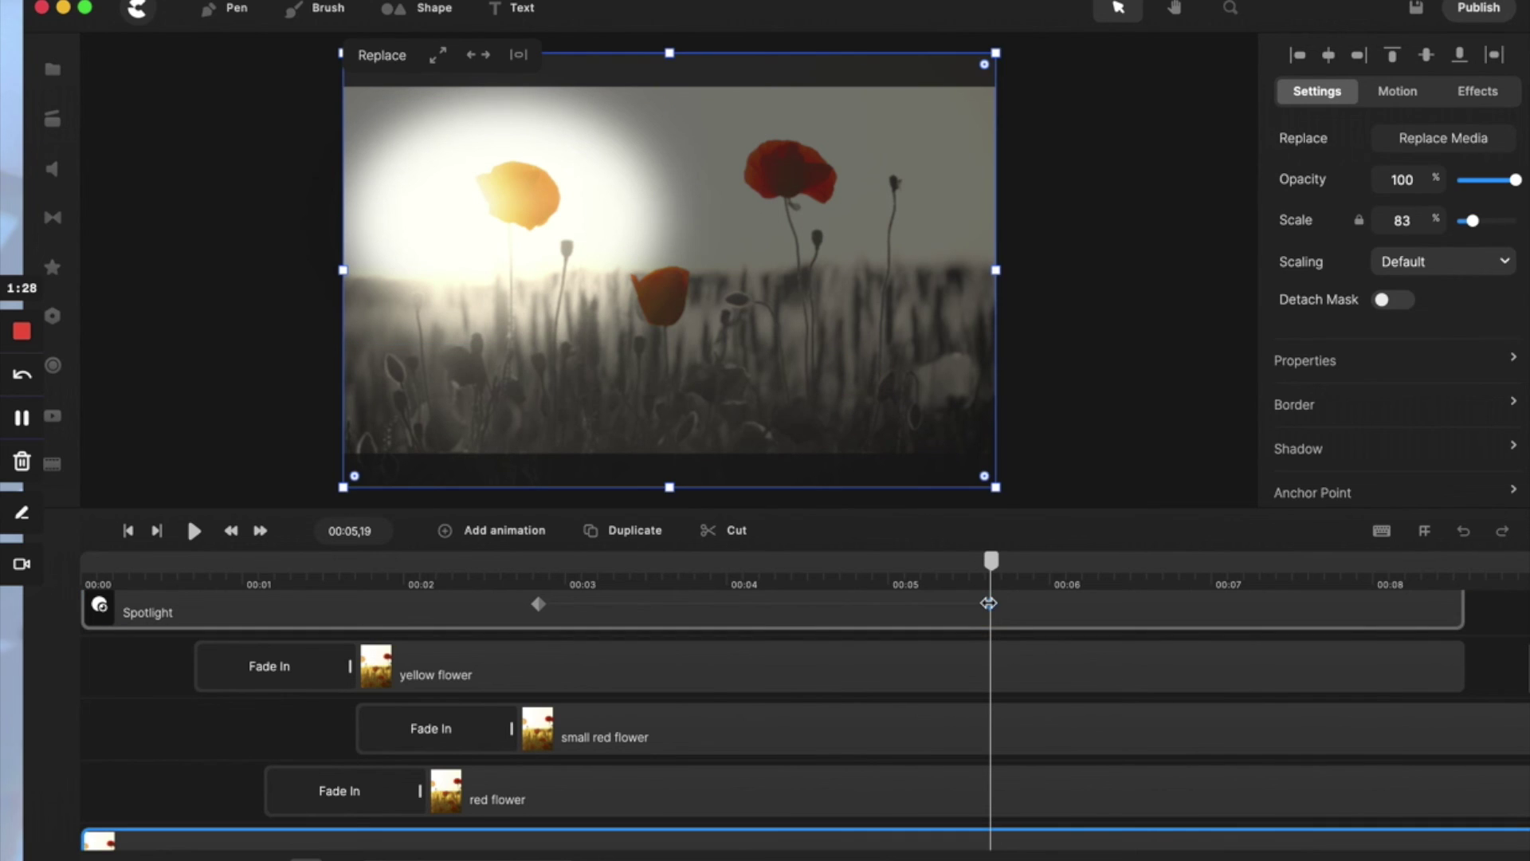
pyautogui.click(988, 603)
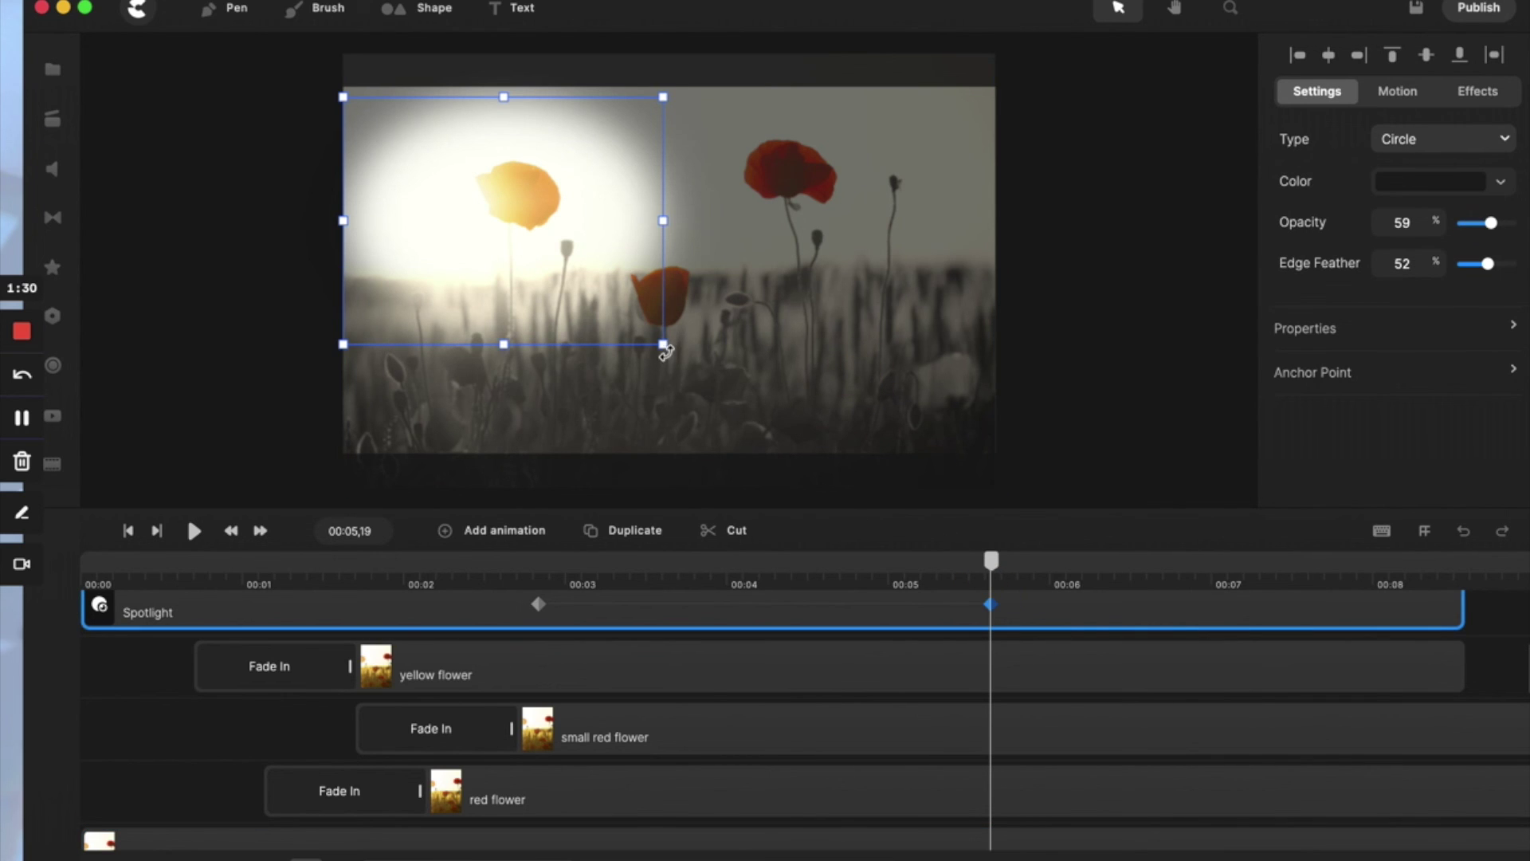
pyautogui.moveTo(664, 347); pyautogui.dragTo(898, 380)
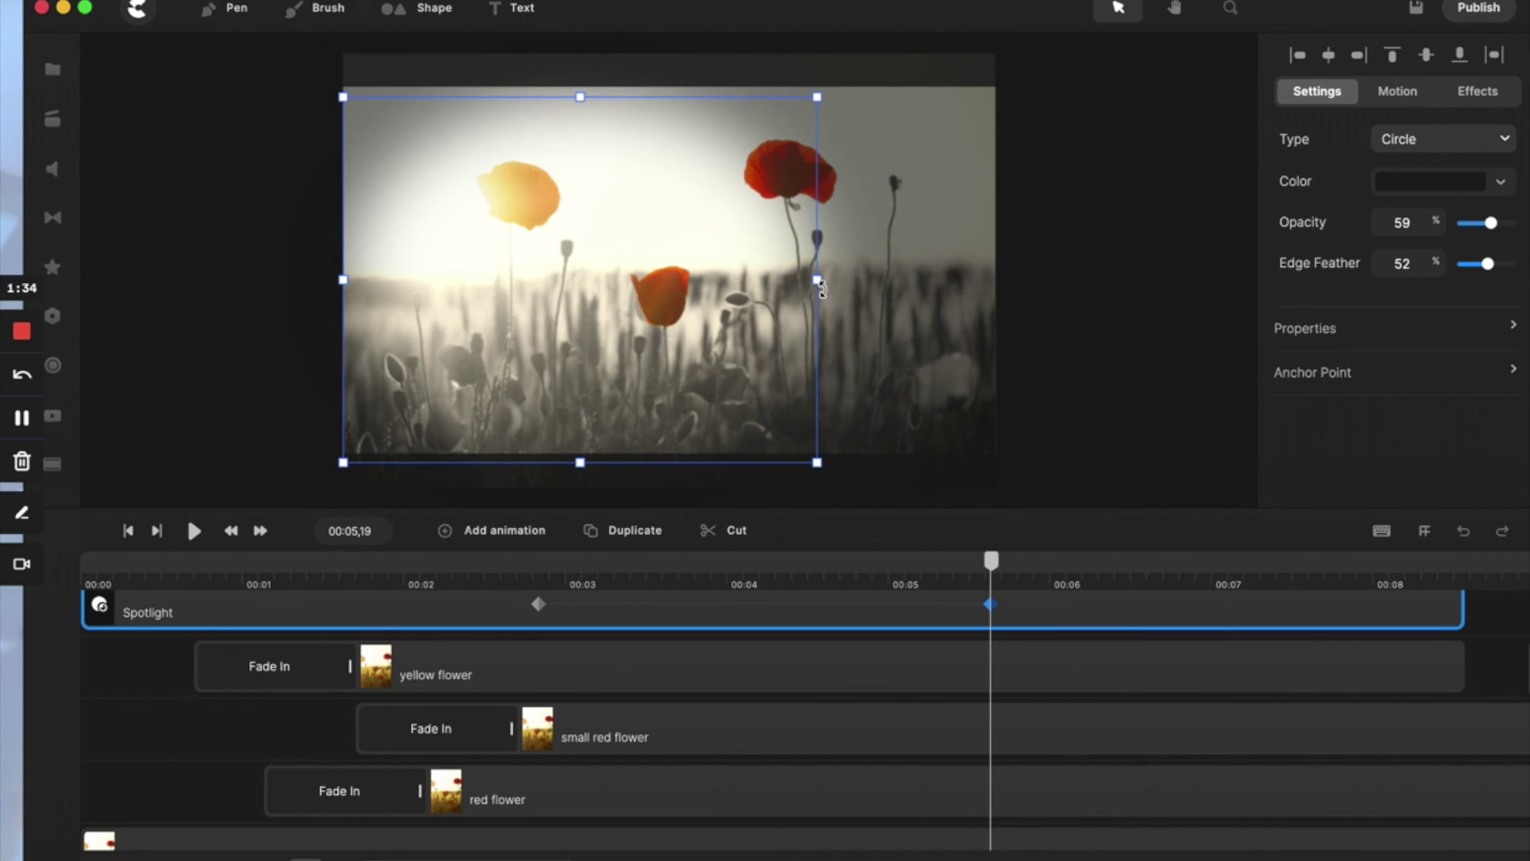
pyautogui.moveTo(819, 283); pyautogui.dragTo(988, 292)
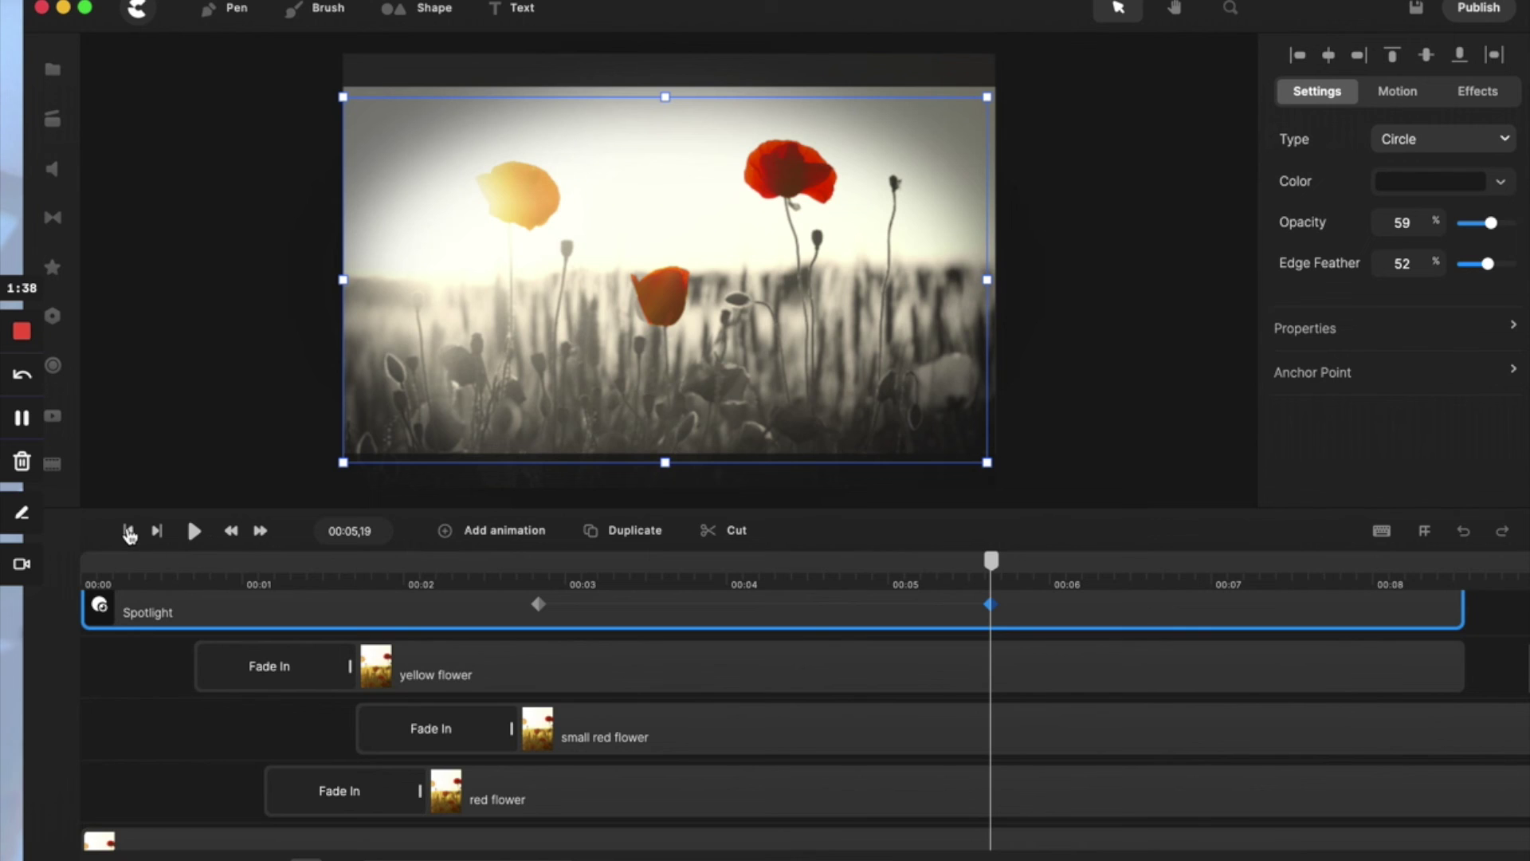
pyautogui.click(128, 532)
pyautogui.click(192, 534)
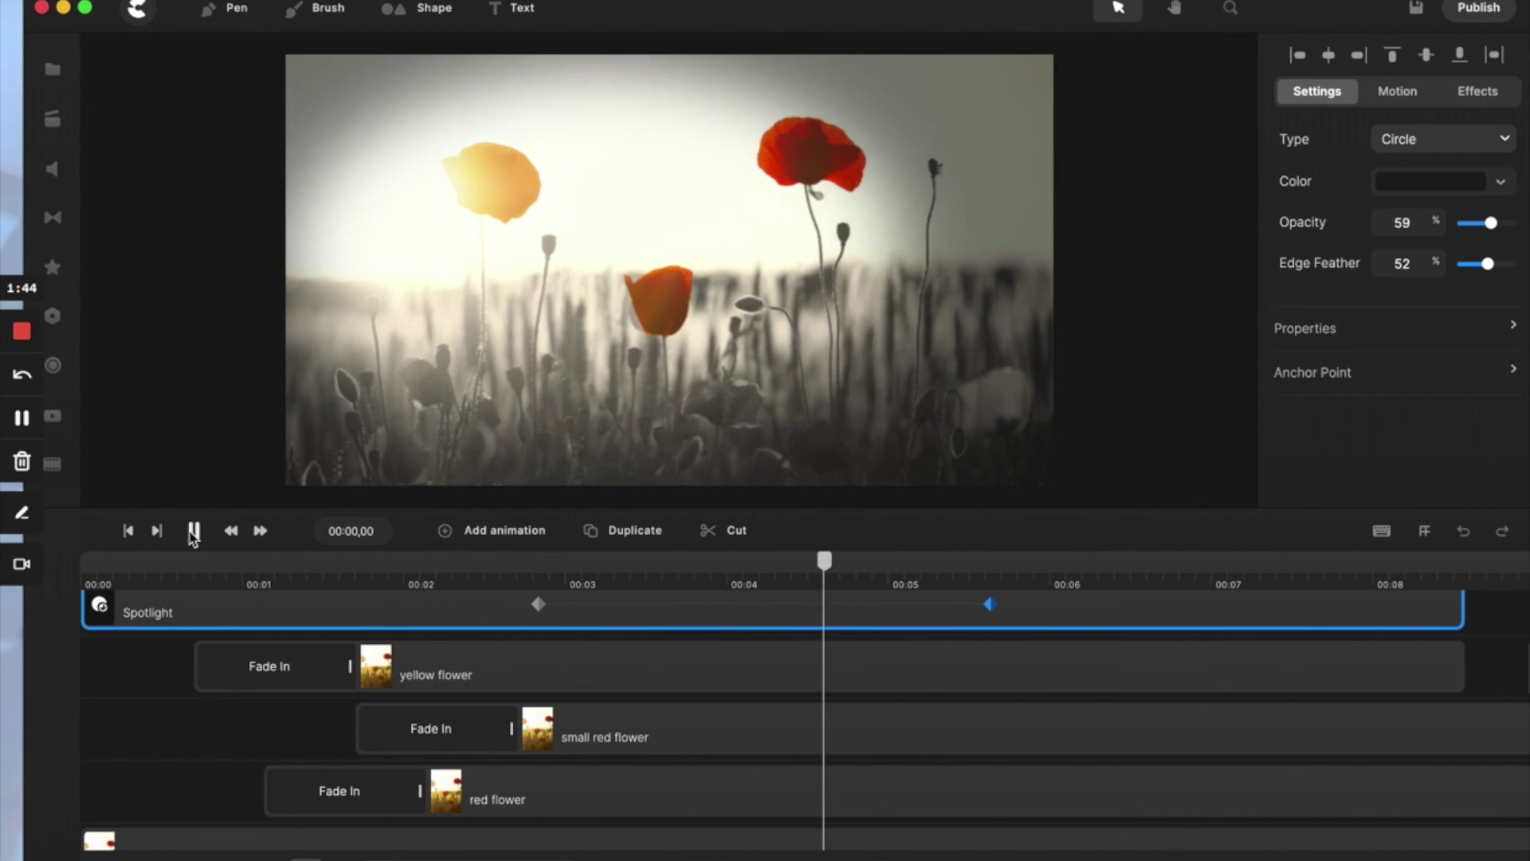
pyautogui.click(192, 532)
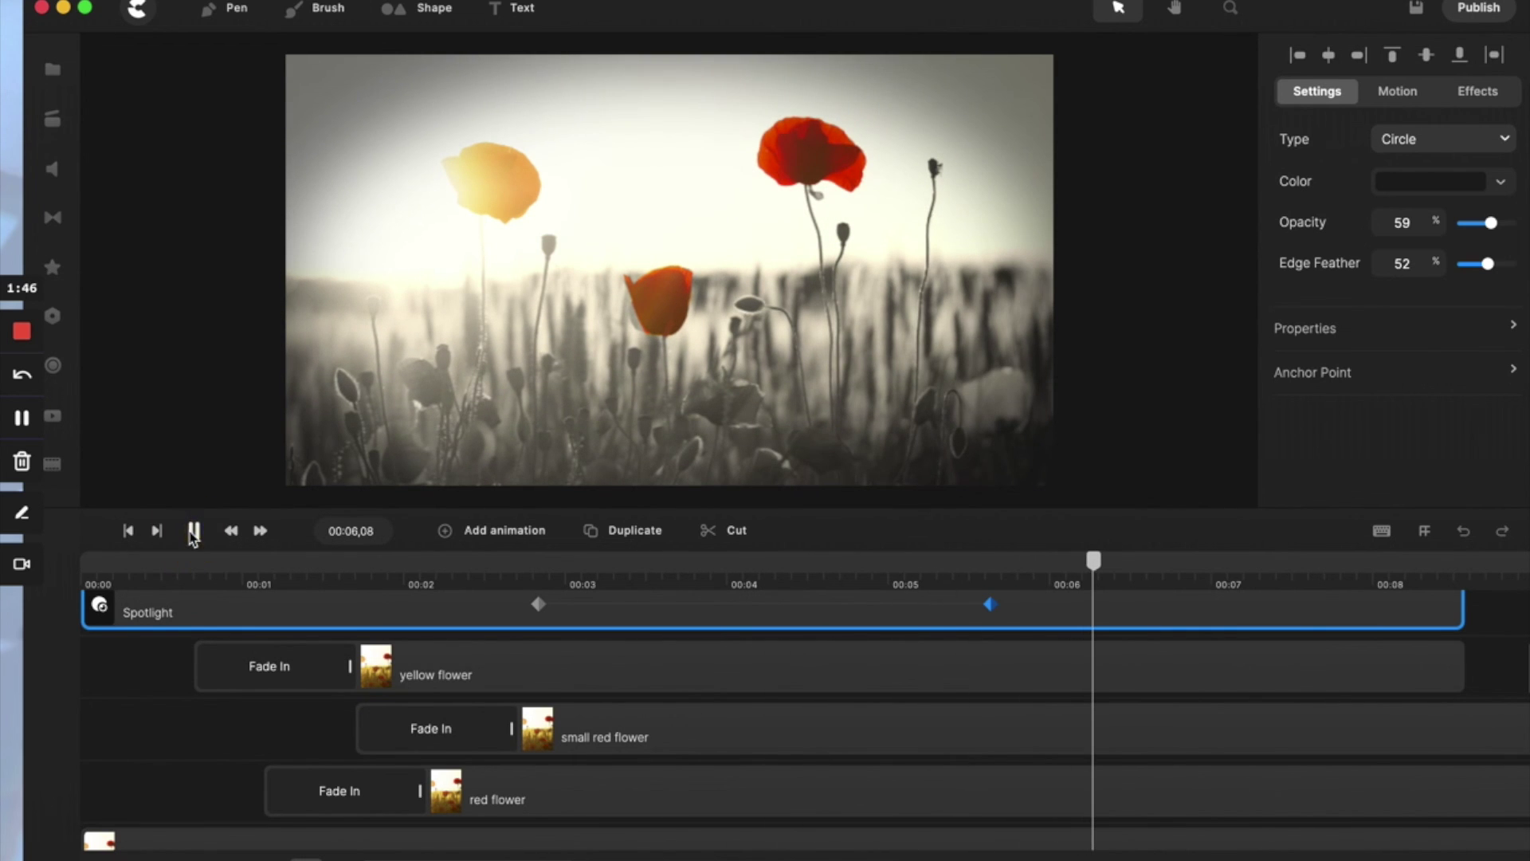